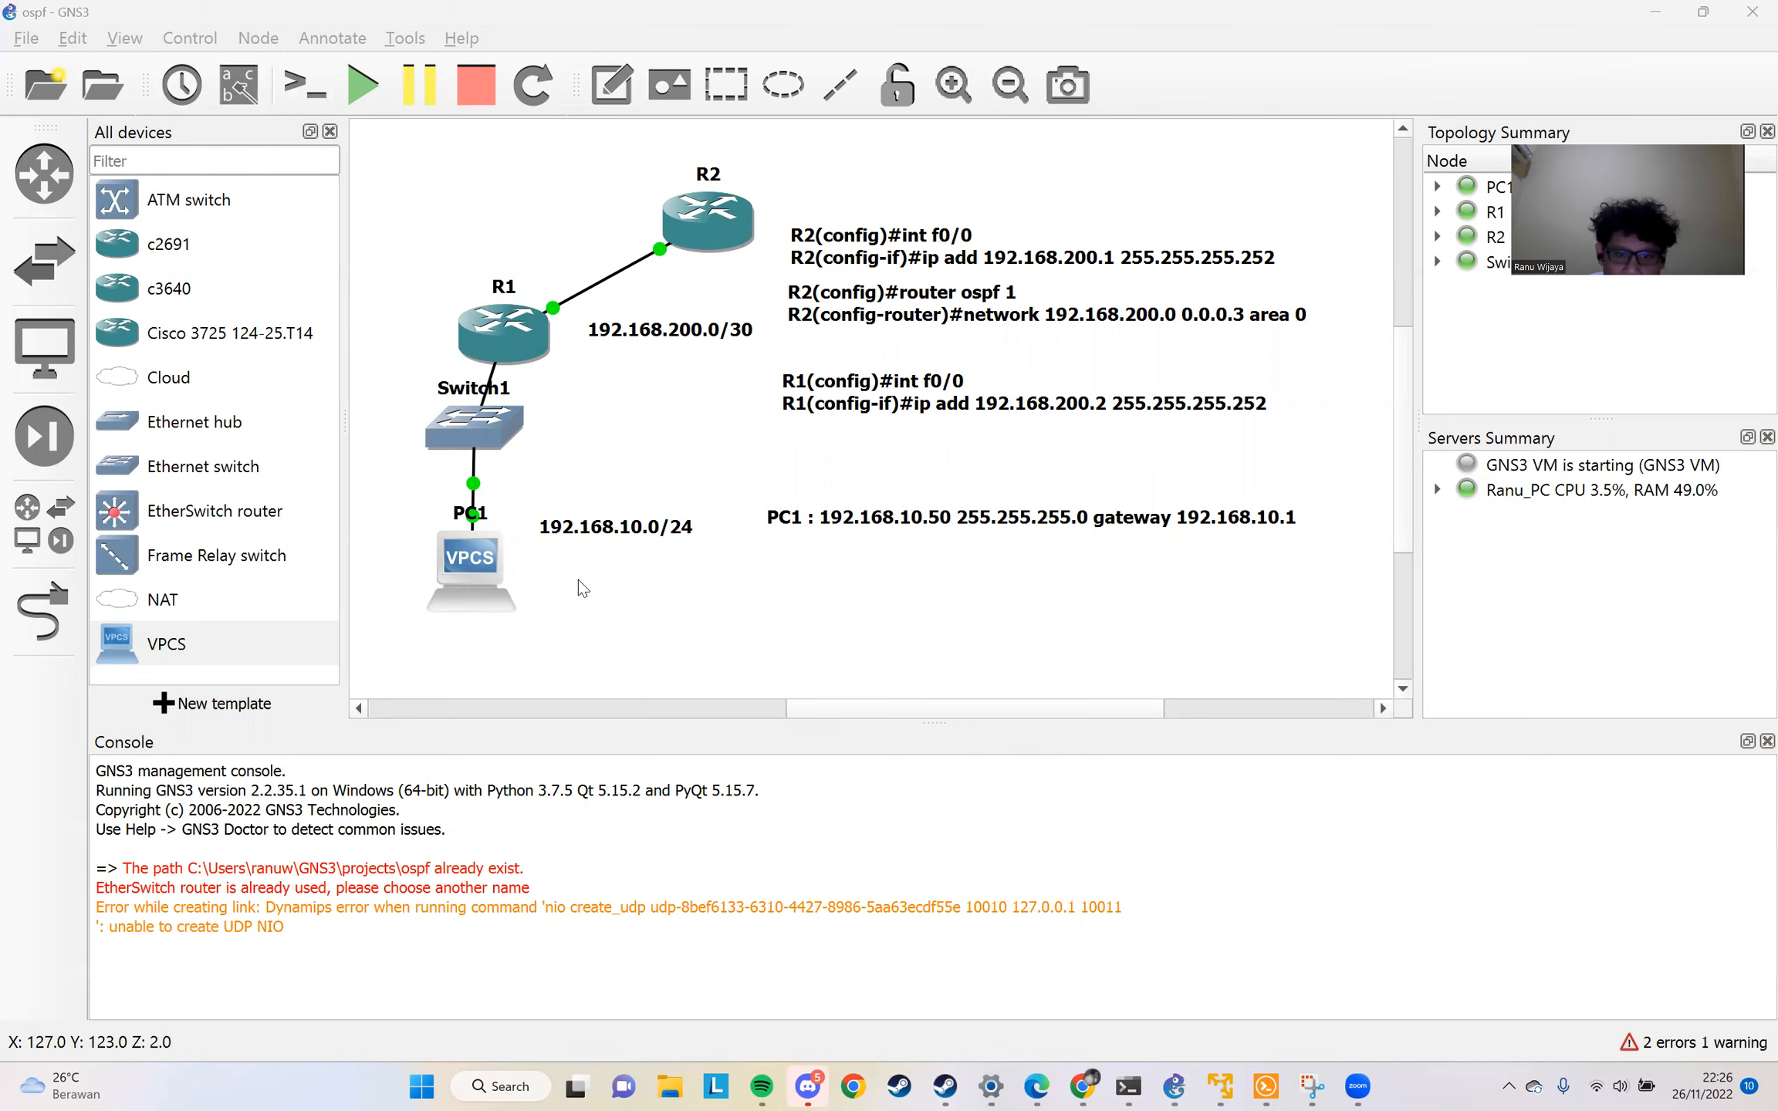
Switch to the Solar-PuTTY console of PC1, ping 192.168.200.1 and mark the first replies
{"action": "left_click", "coordinate": [1268, 1085]}
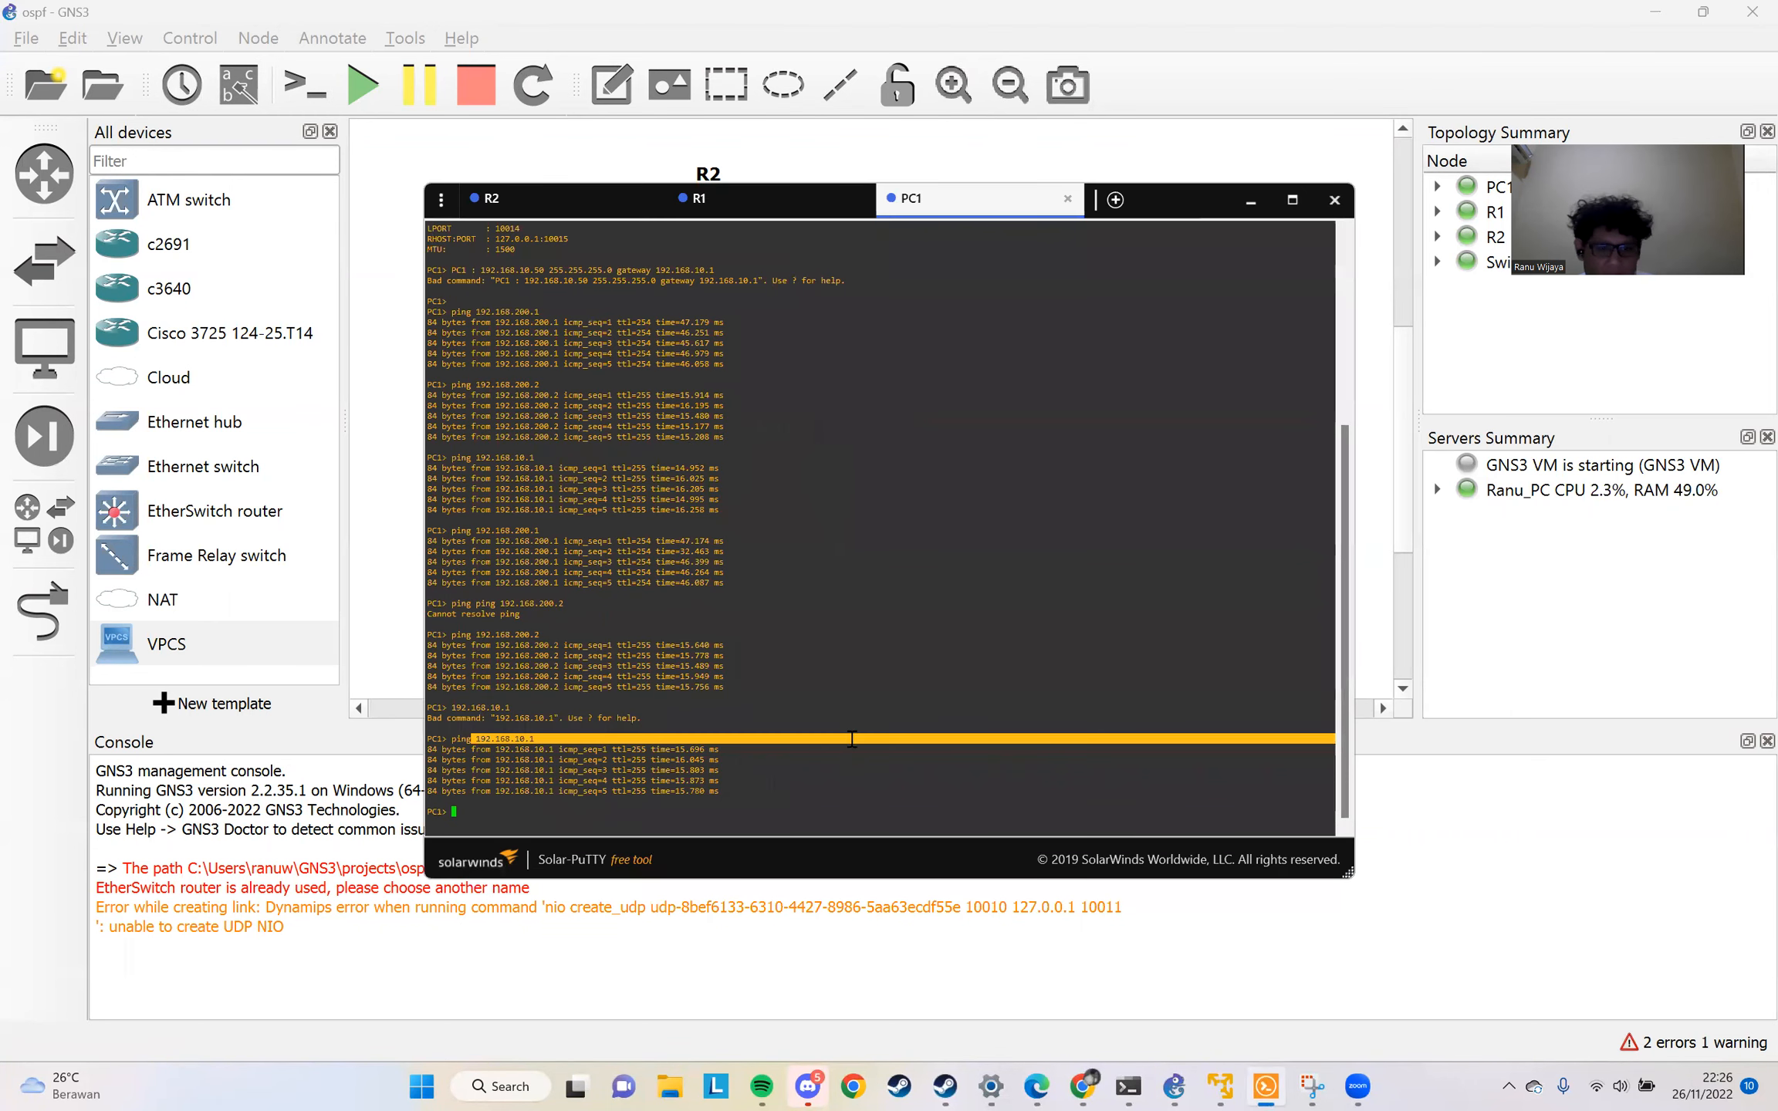
{"action": "scroll", "coordinate": [610, 484], "scroll_direction": "up", "scroll_amount": 9}
{"action": "scroll", "coordinate": [609, 494], "scroll_direction": "down", "scroll_amount": 9}
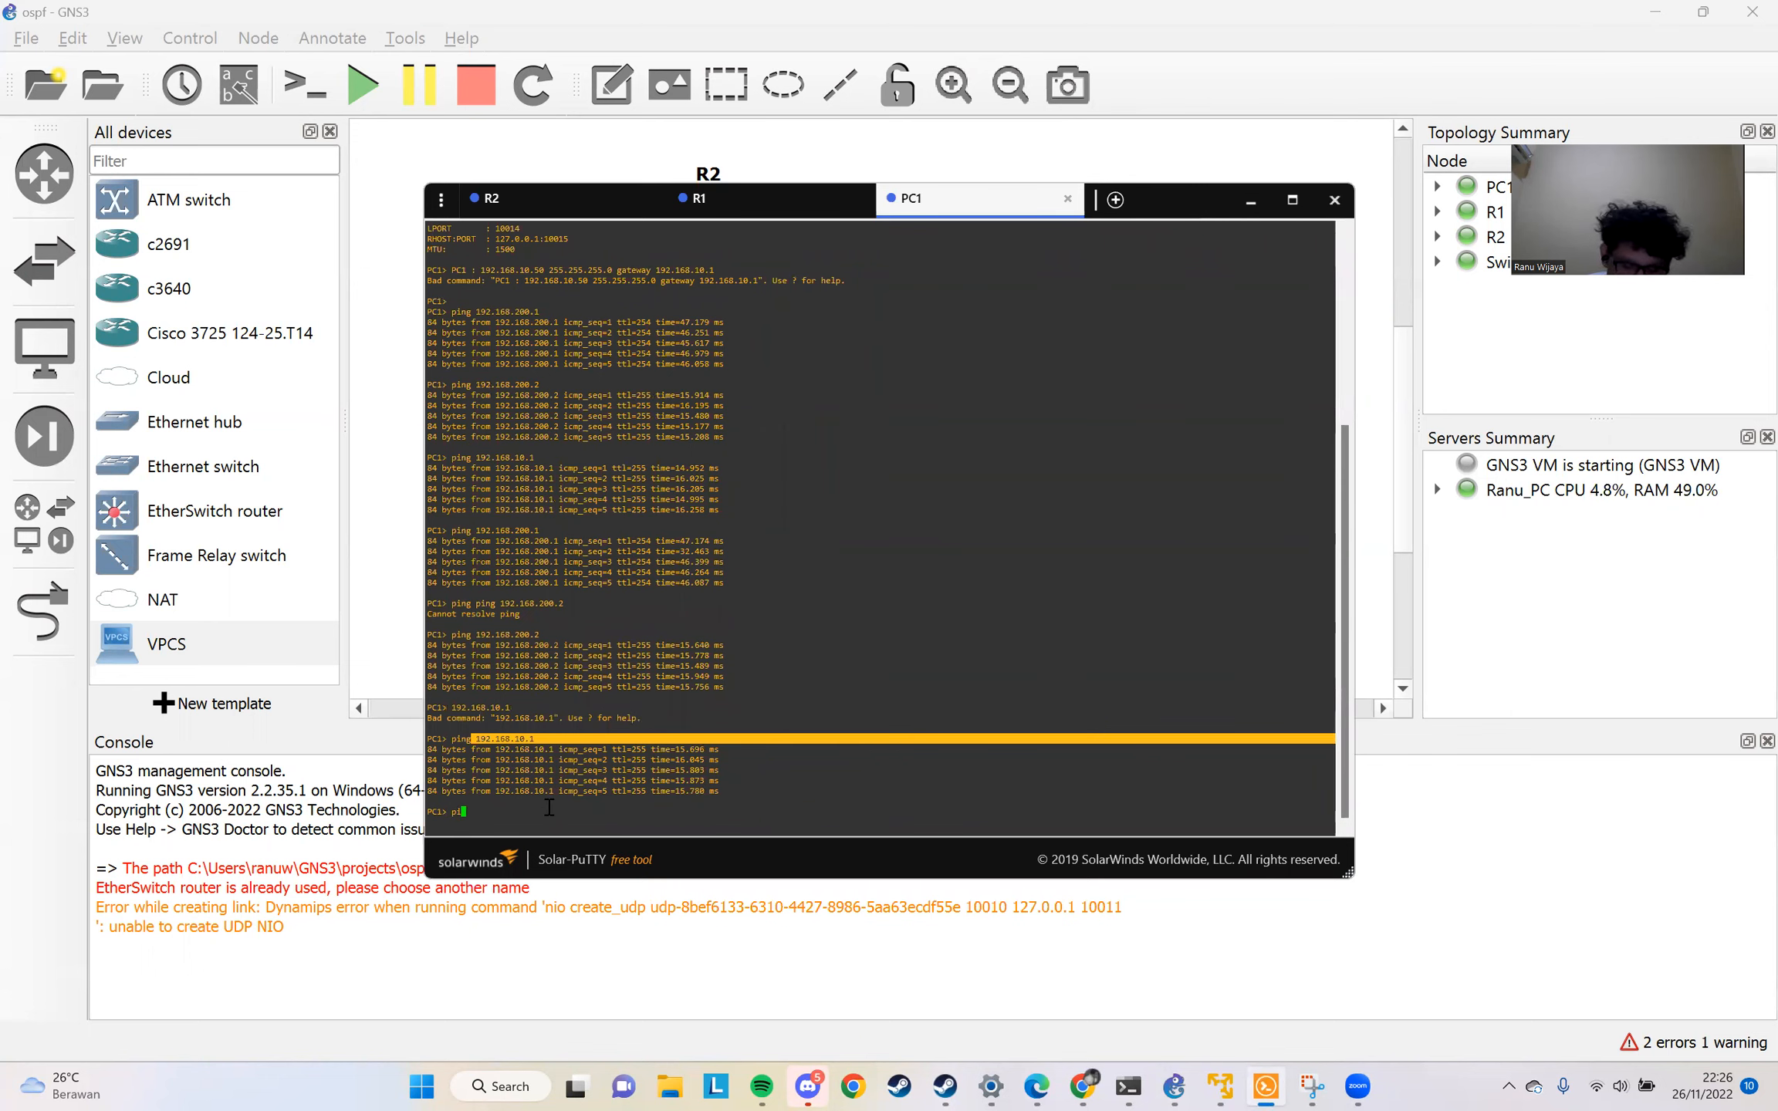
{"action": "type", "text": "192"}
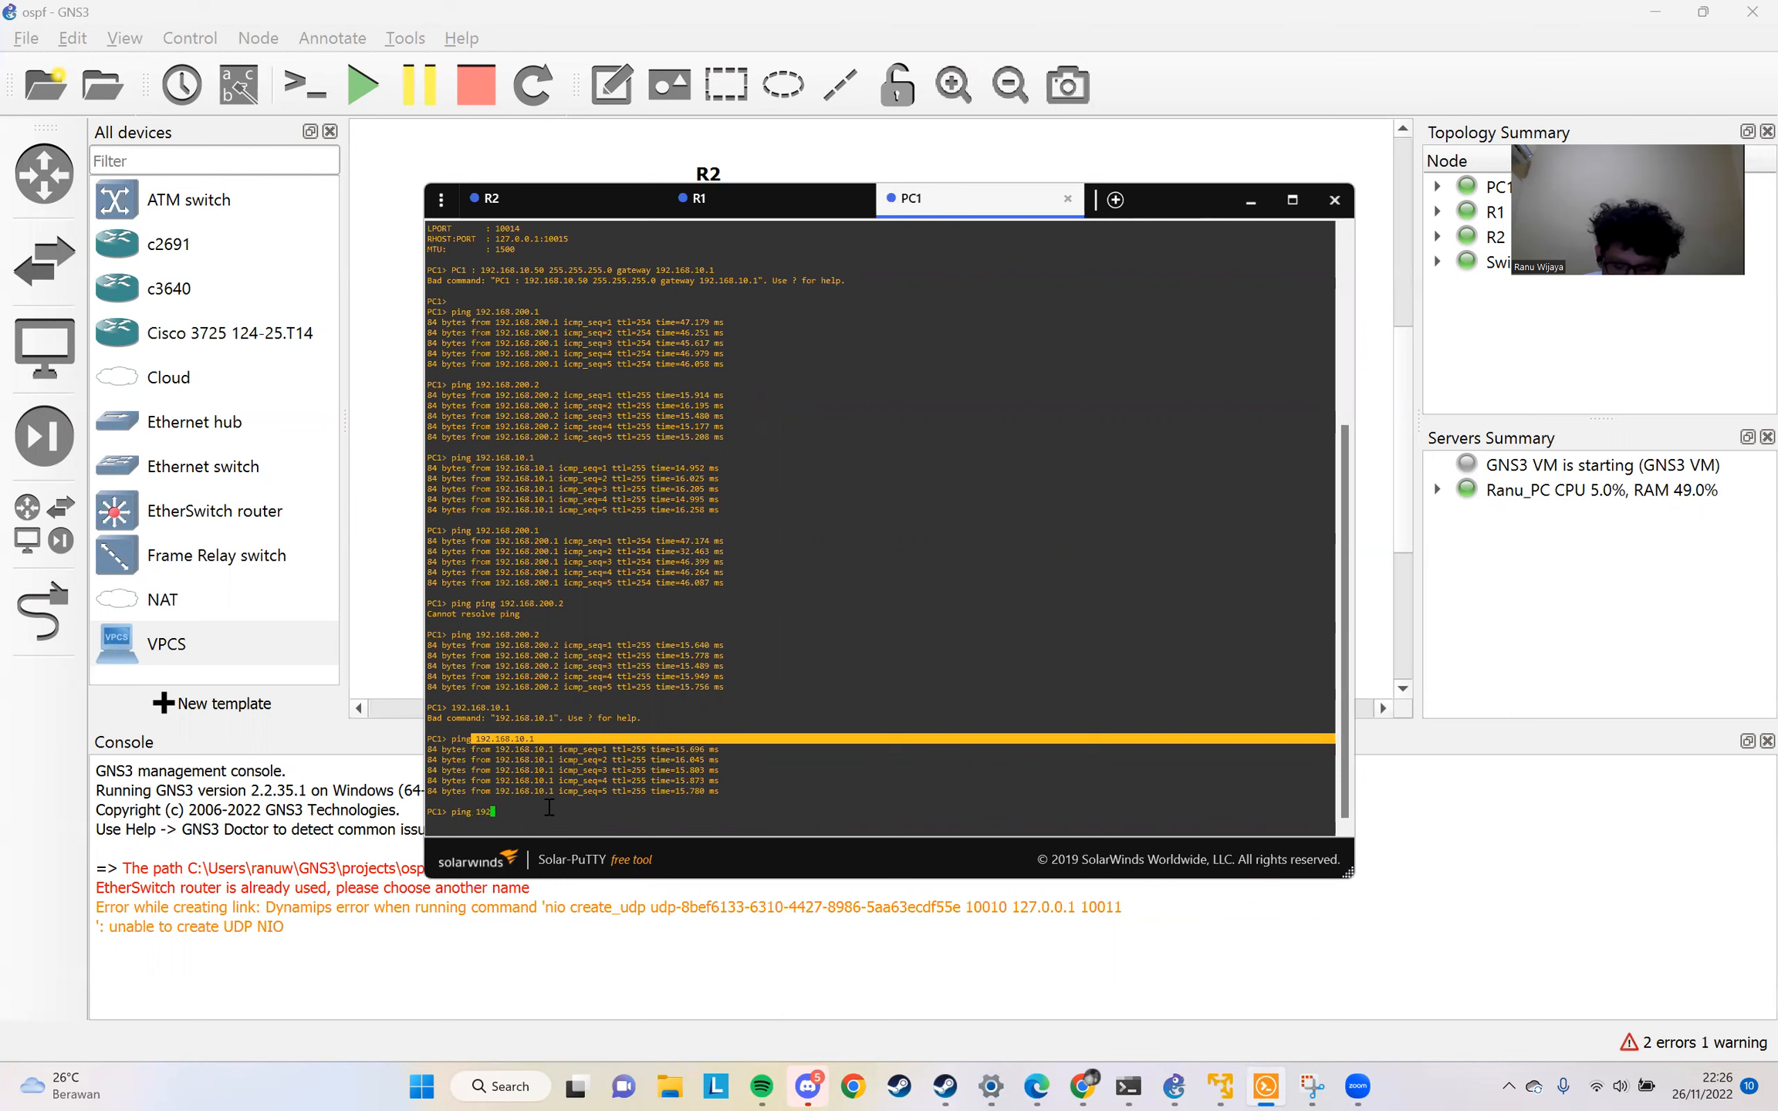
{"action": "type", "text": ".168."}
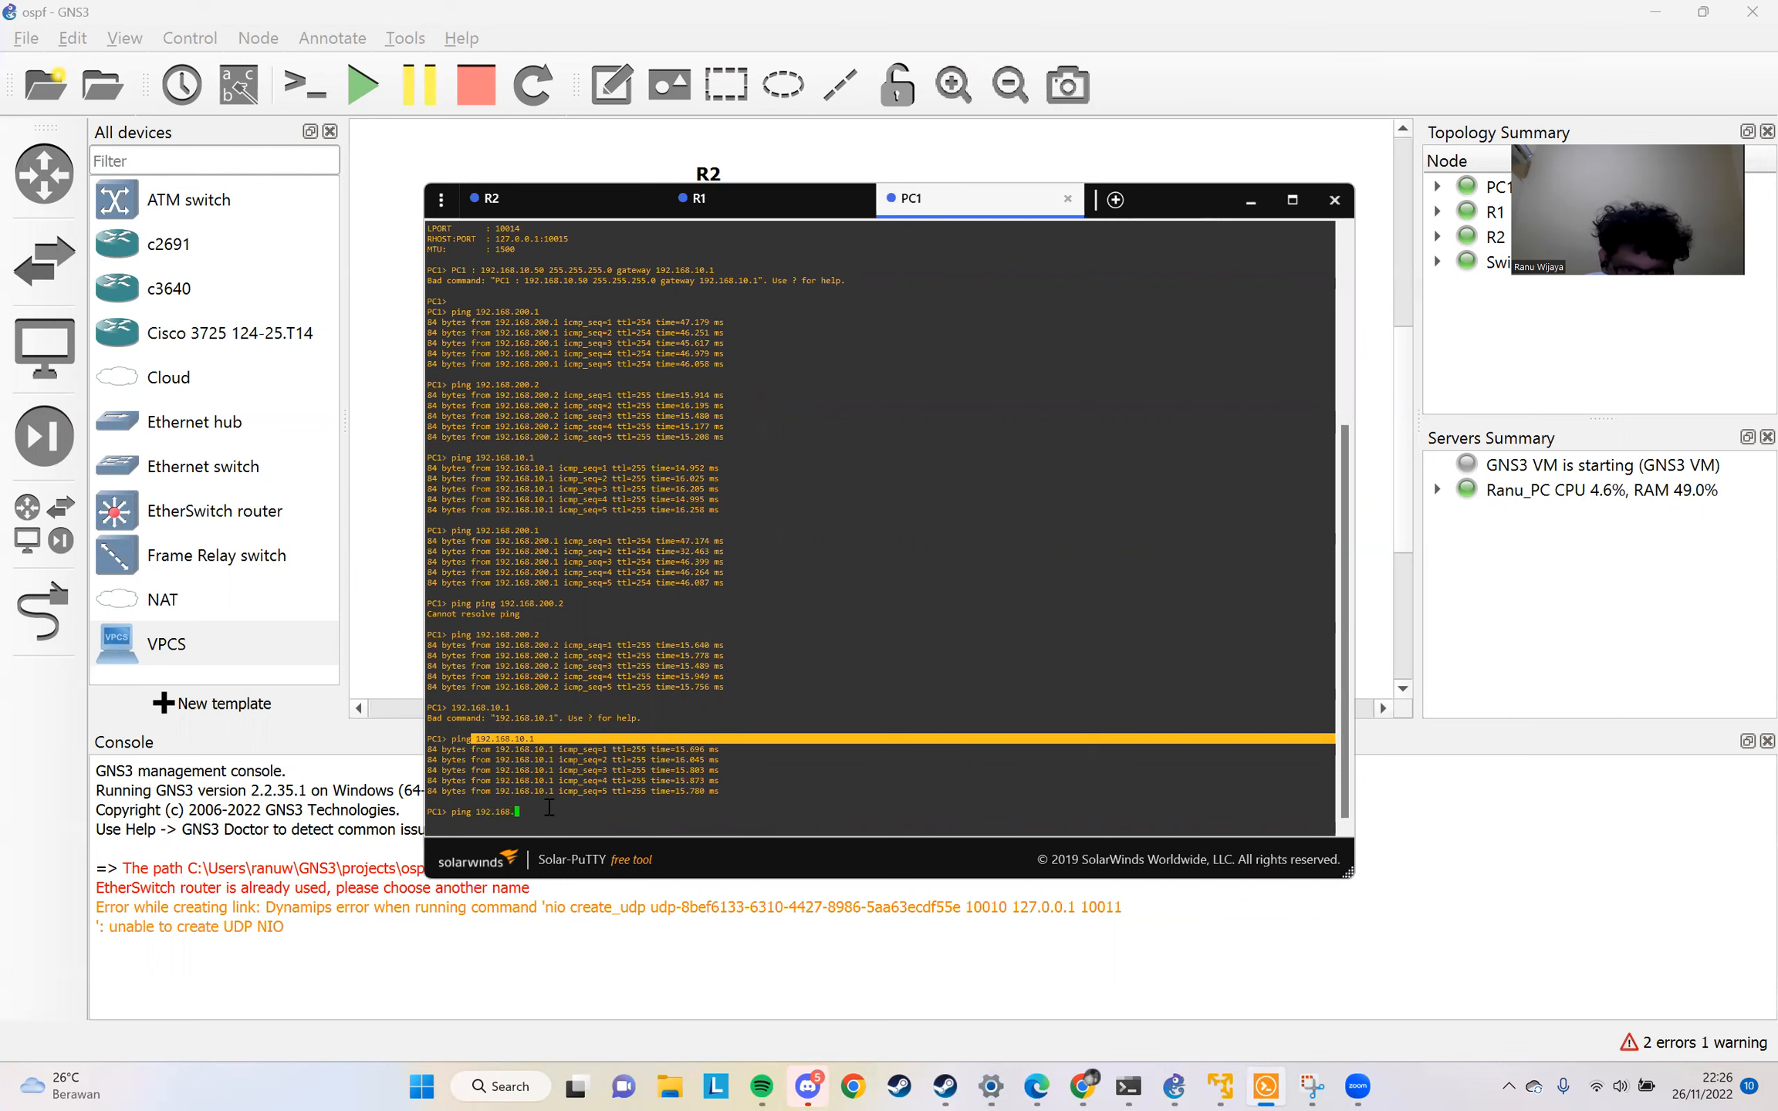
{"action": "type", "text": "200.1"}
{"action": "key", "text": "Return"}
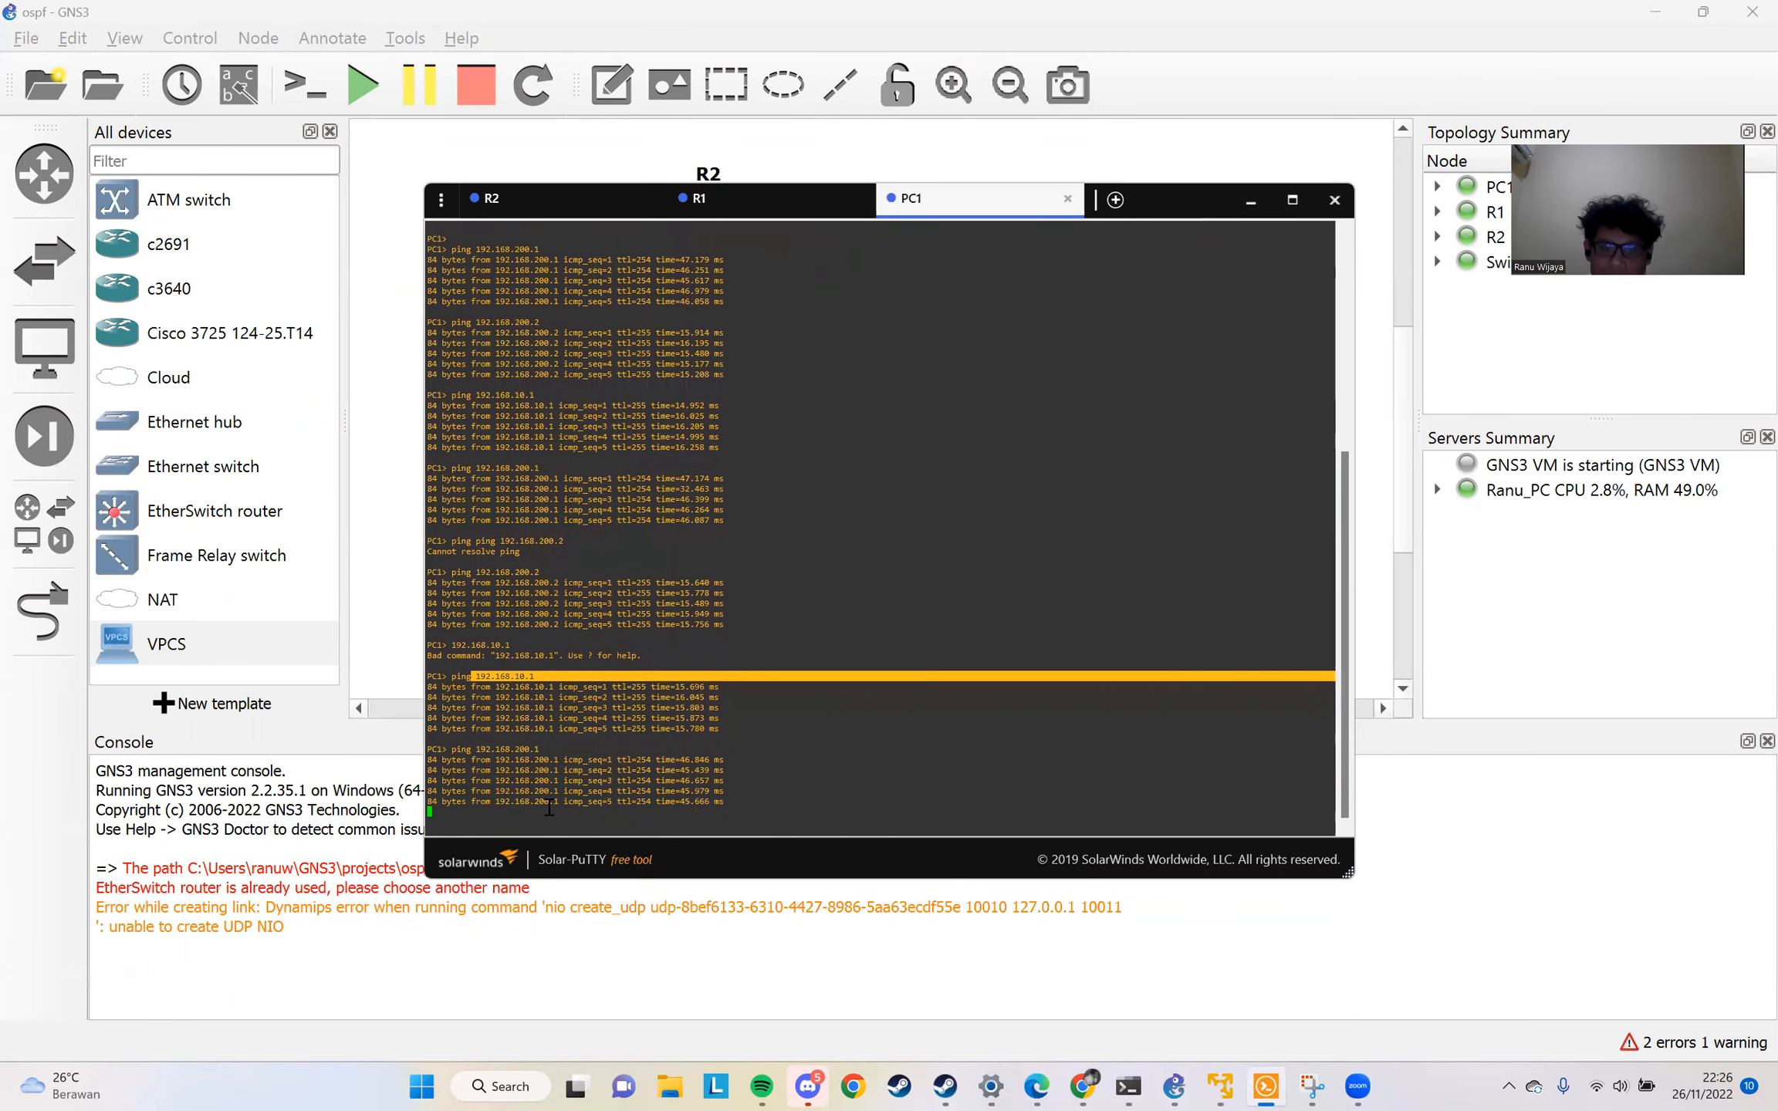
{"action": "triple_click", "coordinate": [682, 745]}
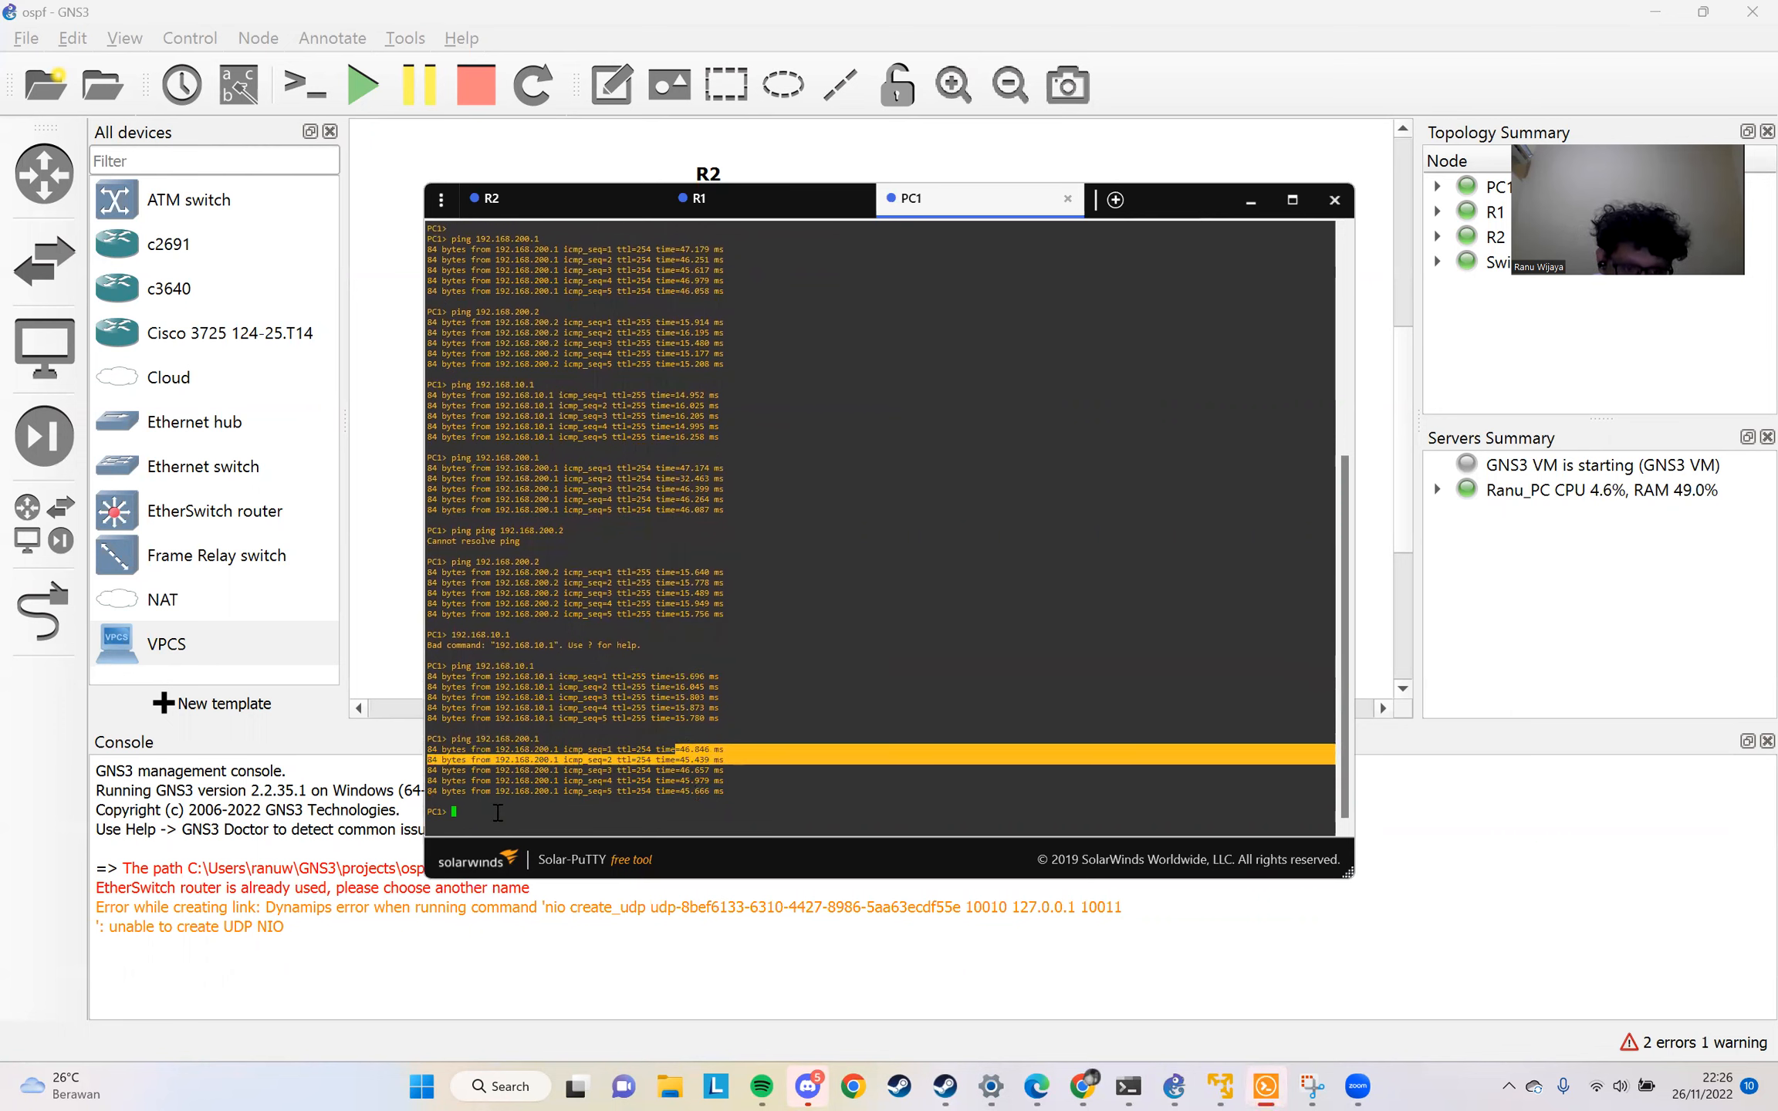
Ping 192.168.200.2 from the PC1 console and mark part of the first reply
{"action": "left_click", "coordinate": [497, 812]}
{"action": "type", "text": "pi"}
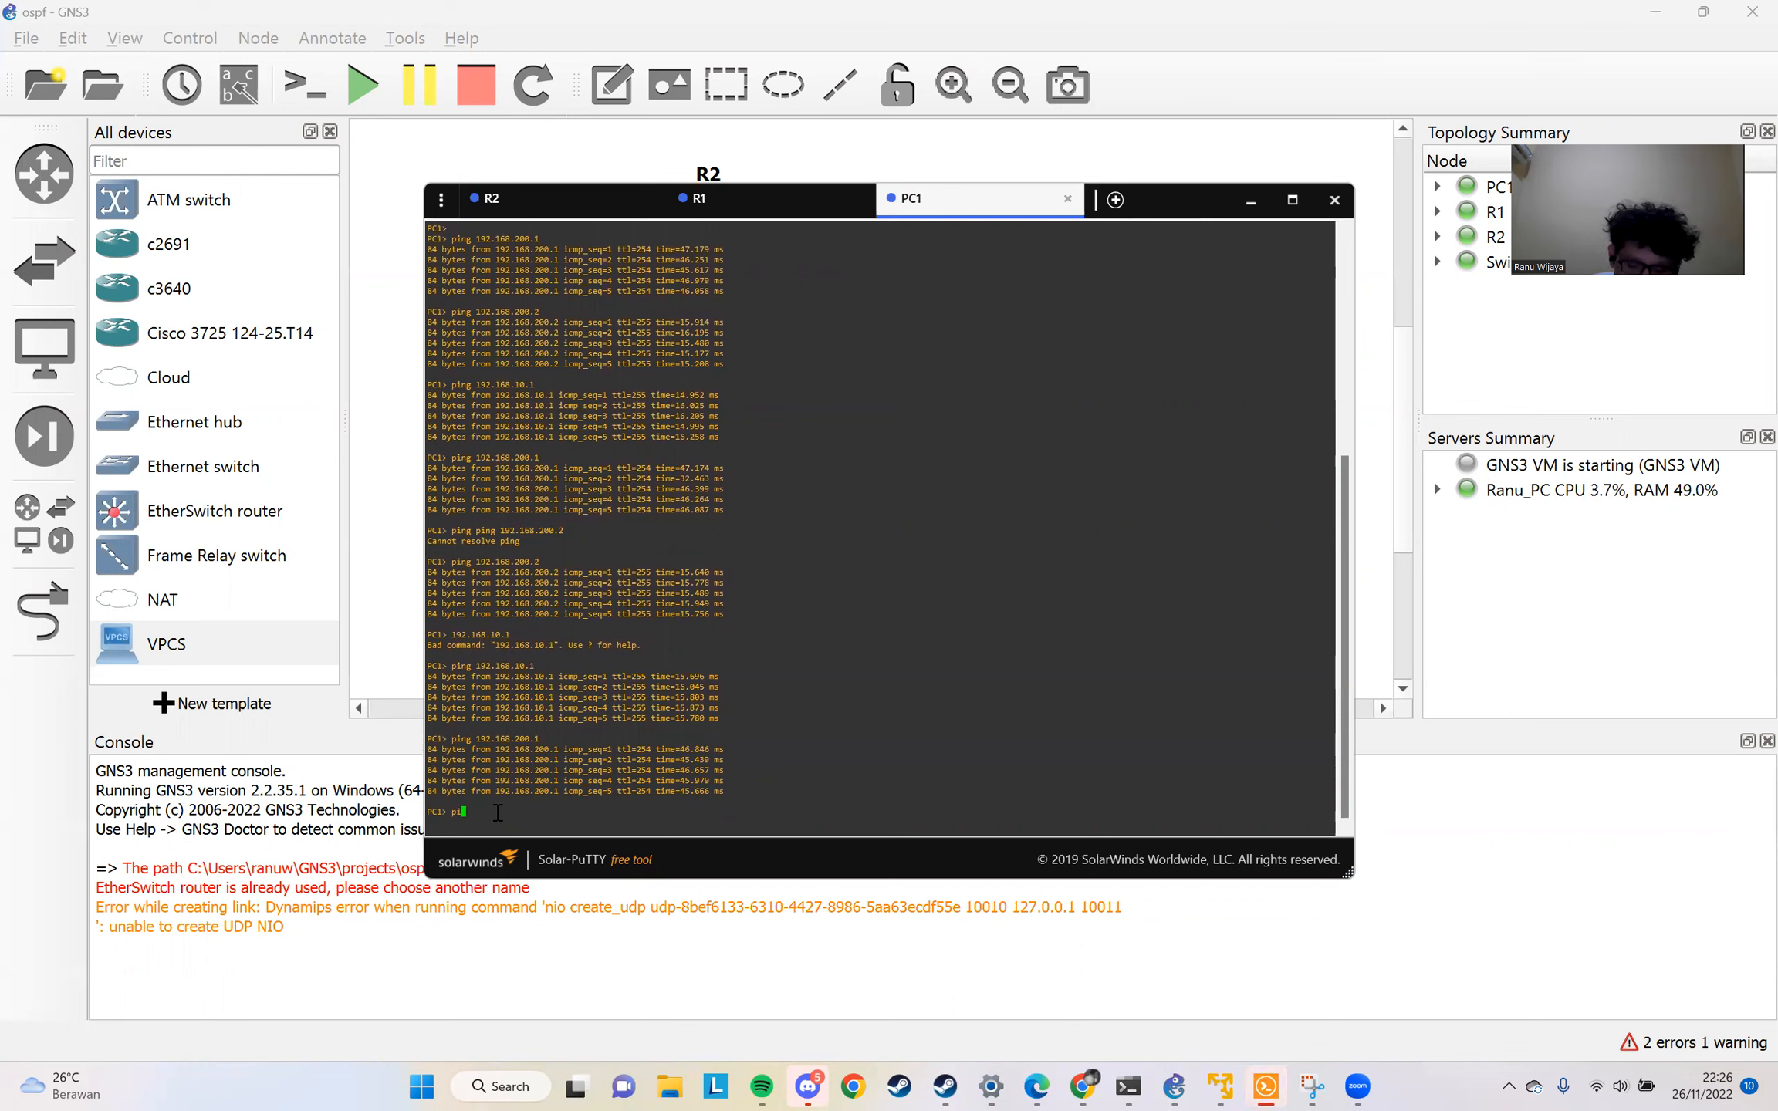
{"action": "type", "text": "ng 192"}
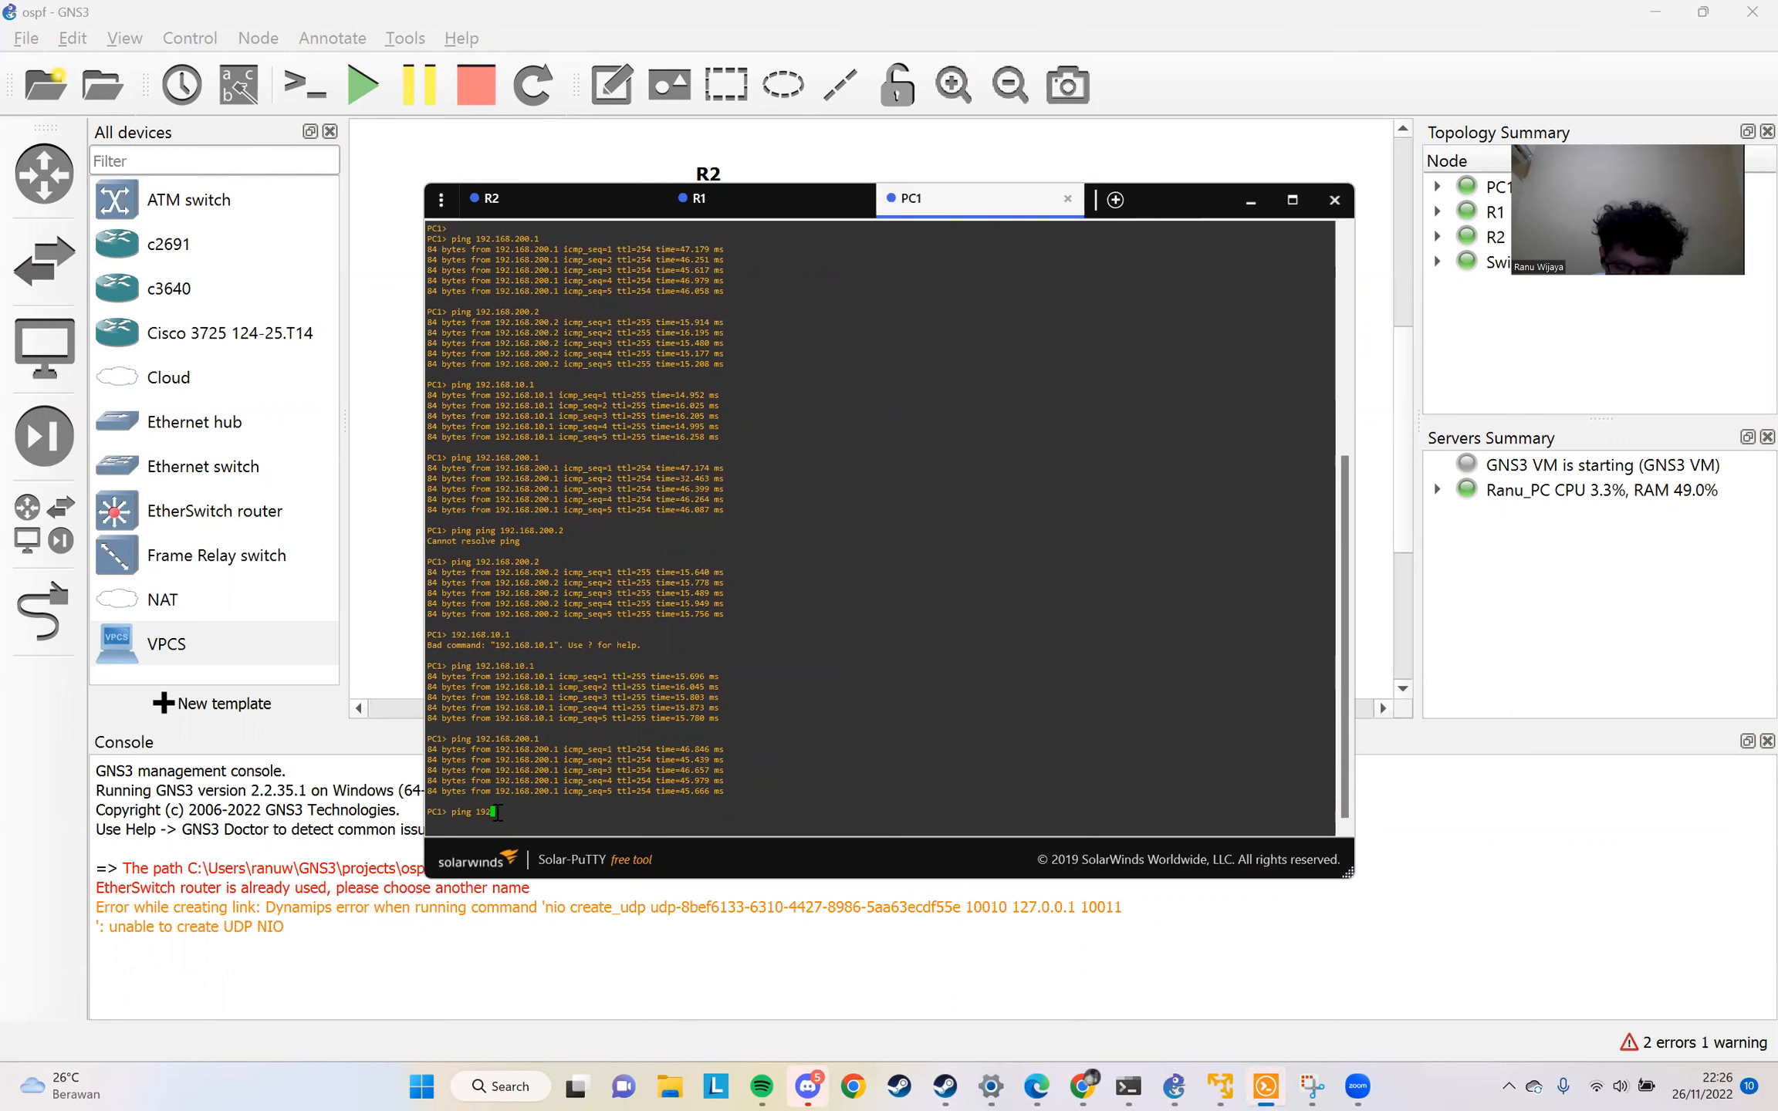
{"action": "type", "text": ".168.200"}
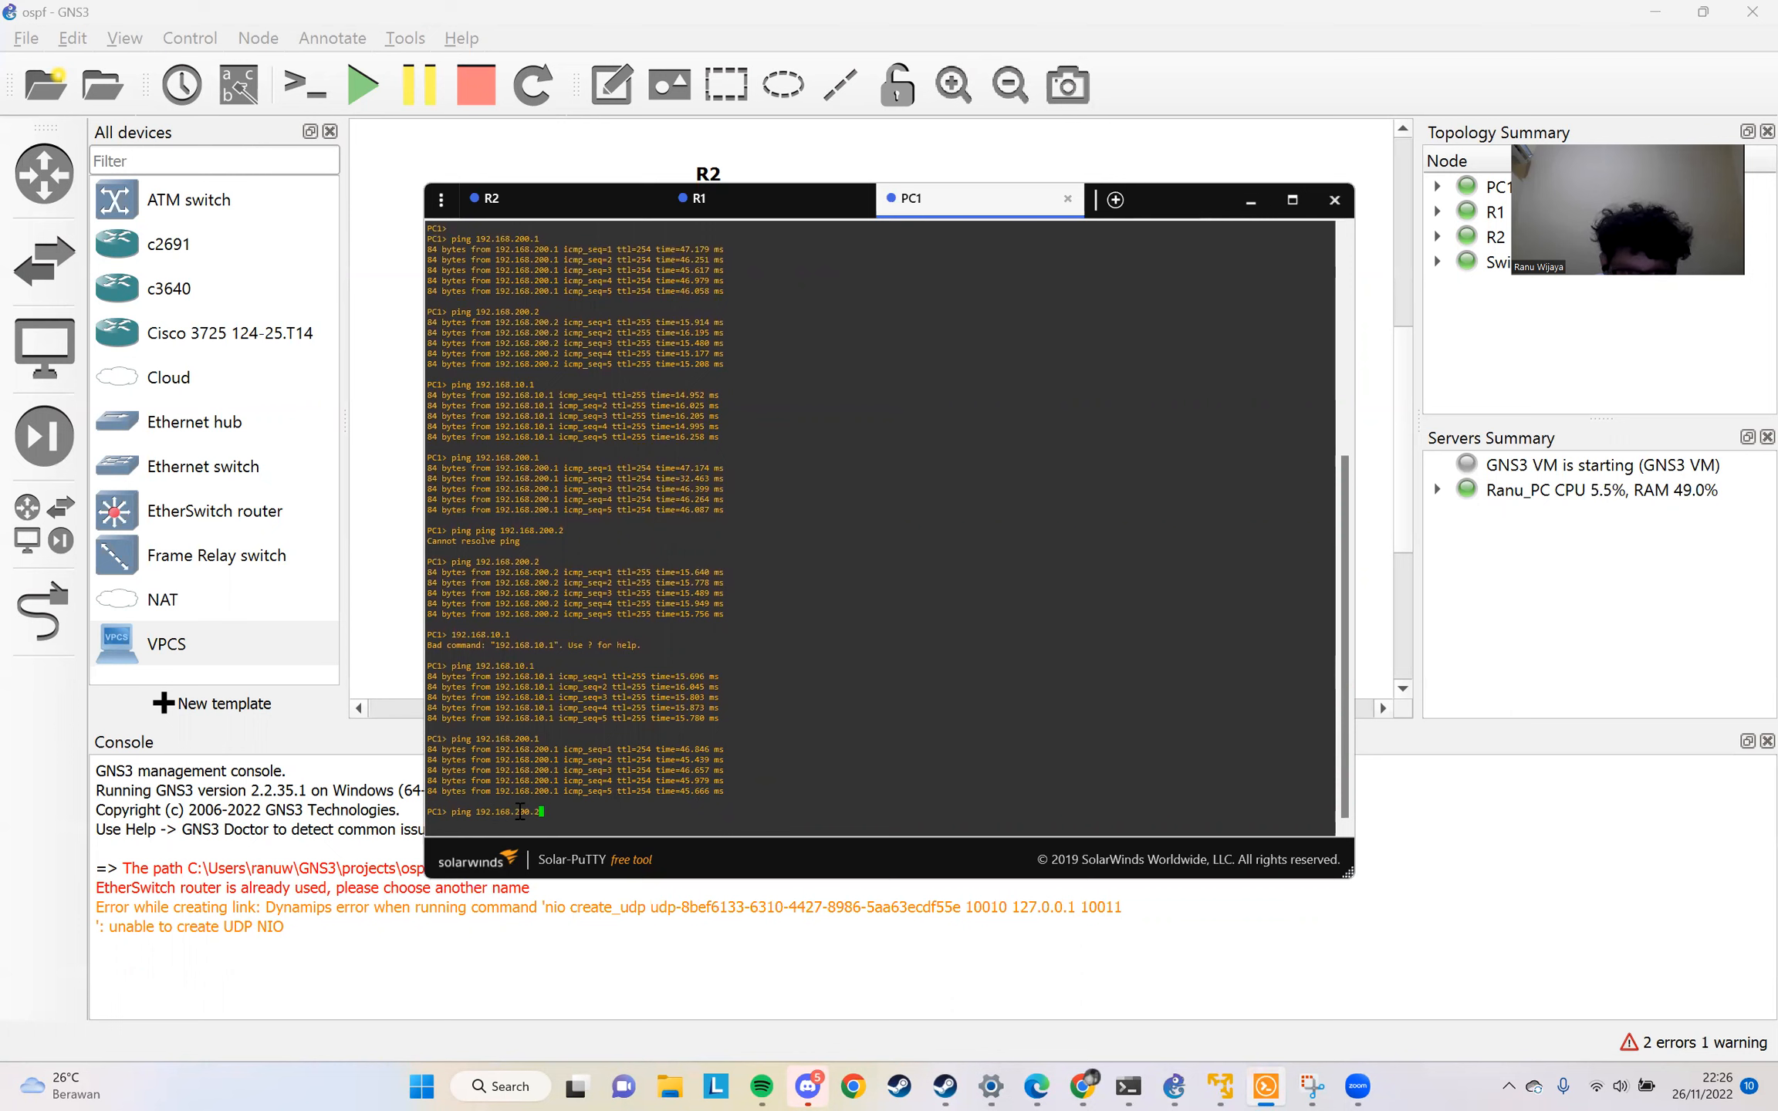
{"action": "type", "text": ".2"}
{"action": "key", "text": "Return"}
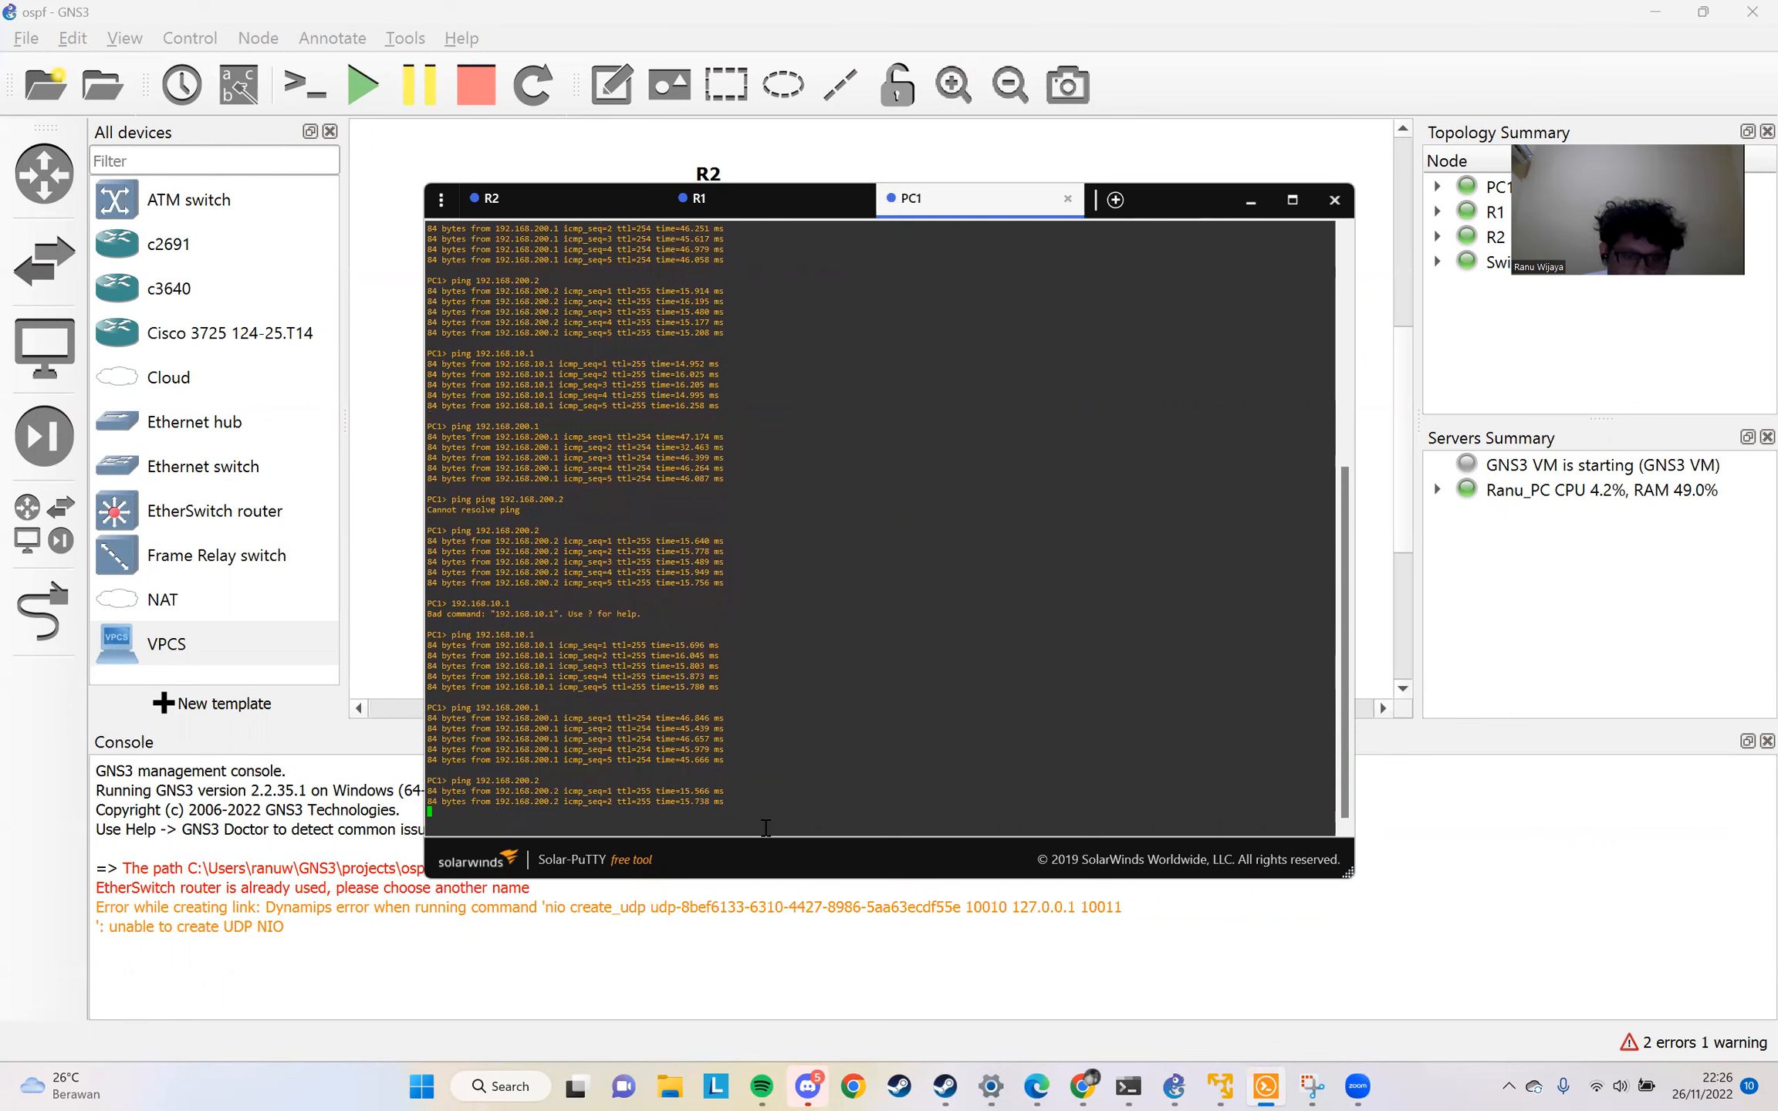
{"action": "left_click_drag", "start_coordinate": [636, 770], "coordinate": [722, 748]}
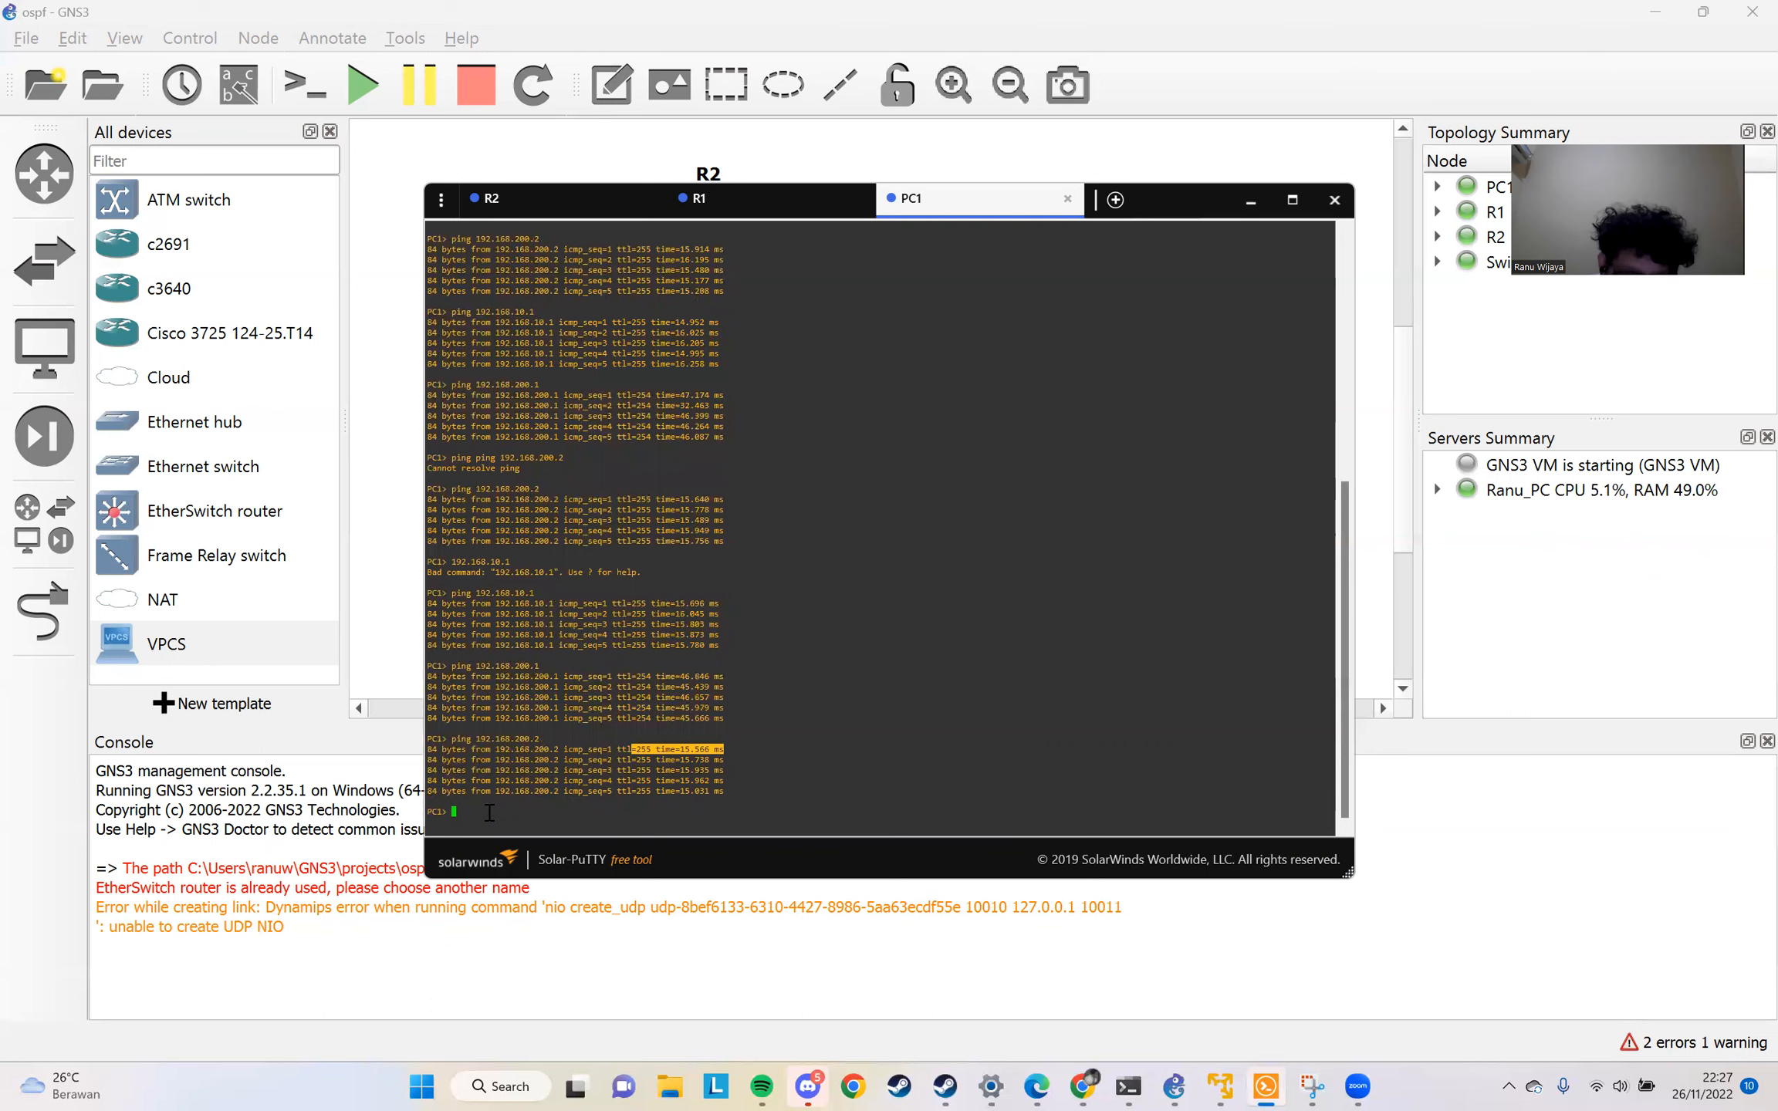
Ping 192.168.10.1 from the PC1 console, then hide the console to show the OSPF topology
{"action": "left_click", "coordinate": [564, 792]}
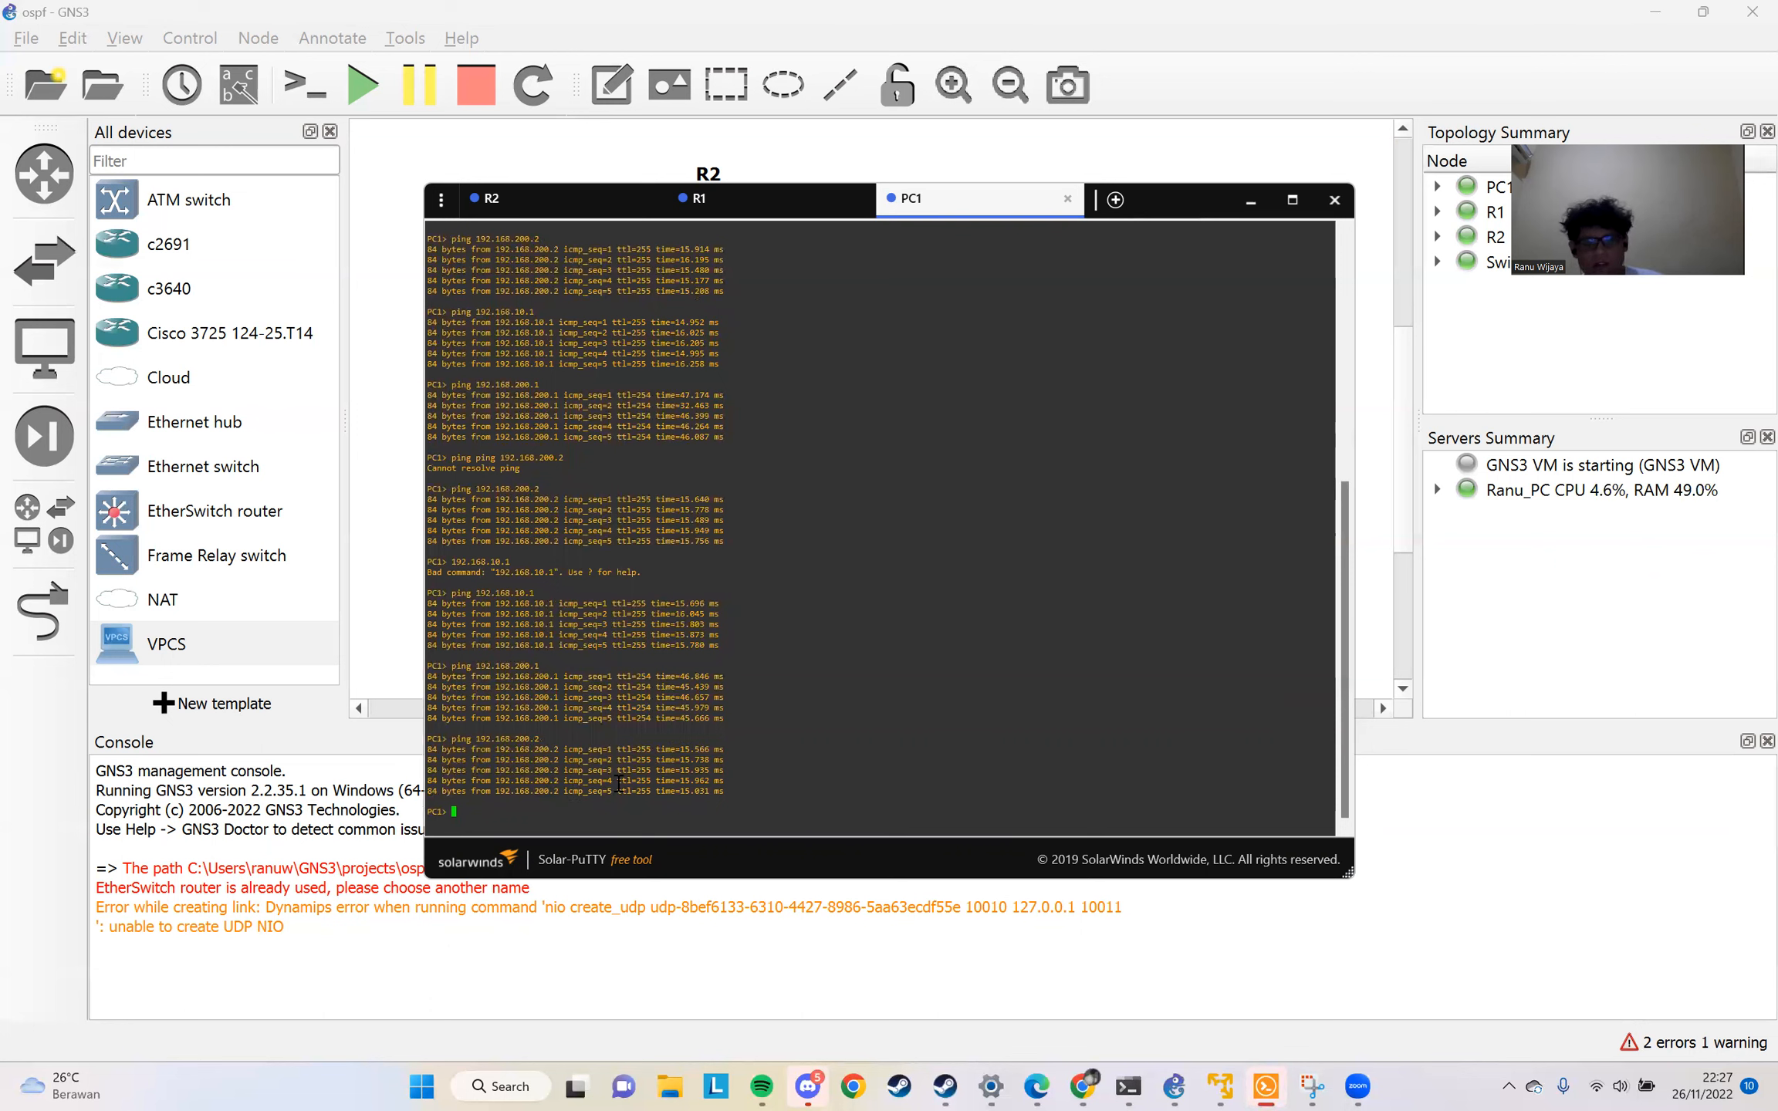
{"action": "type", "text": "ping 19"}
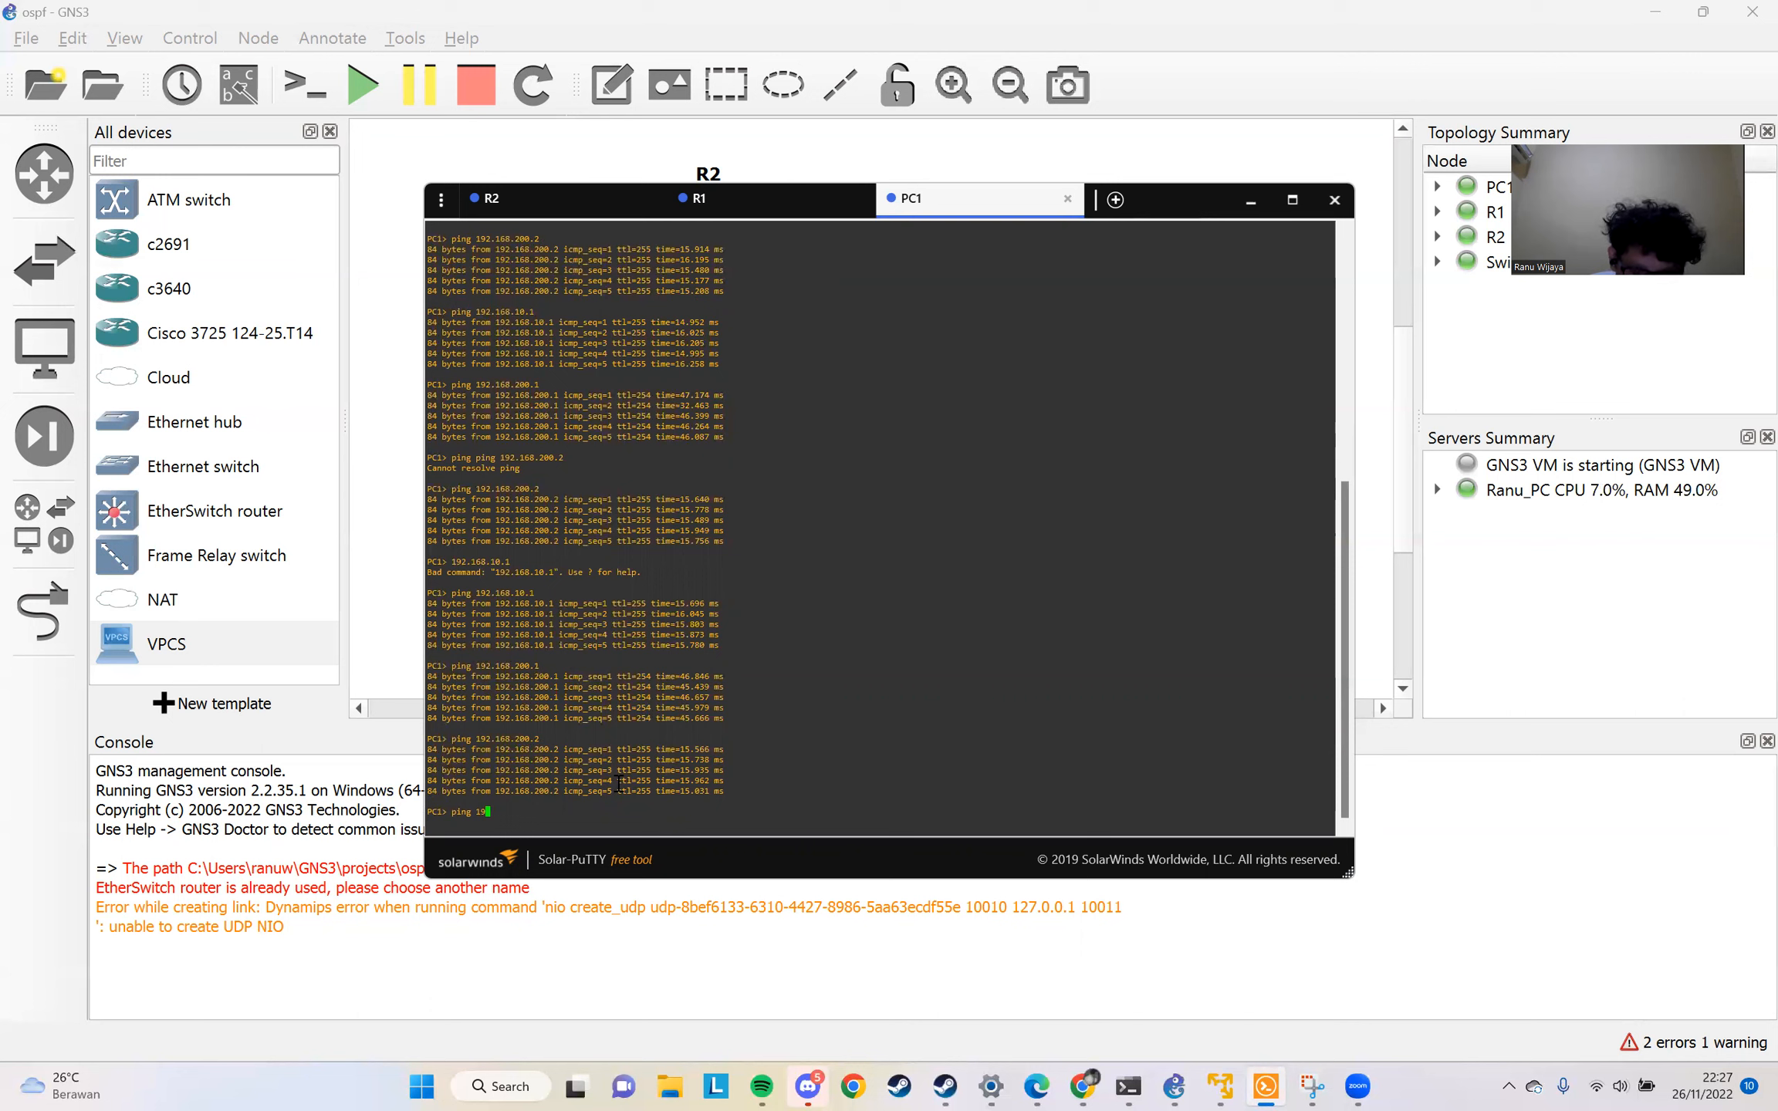
{"action": "type", "text": "2.15"}
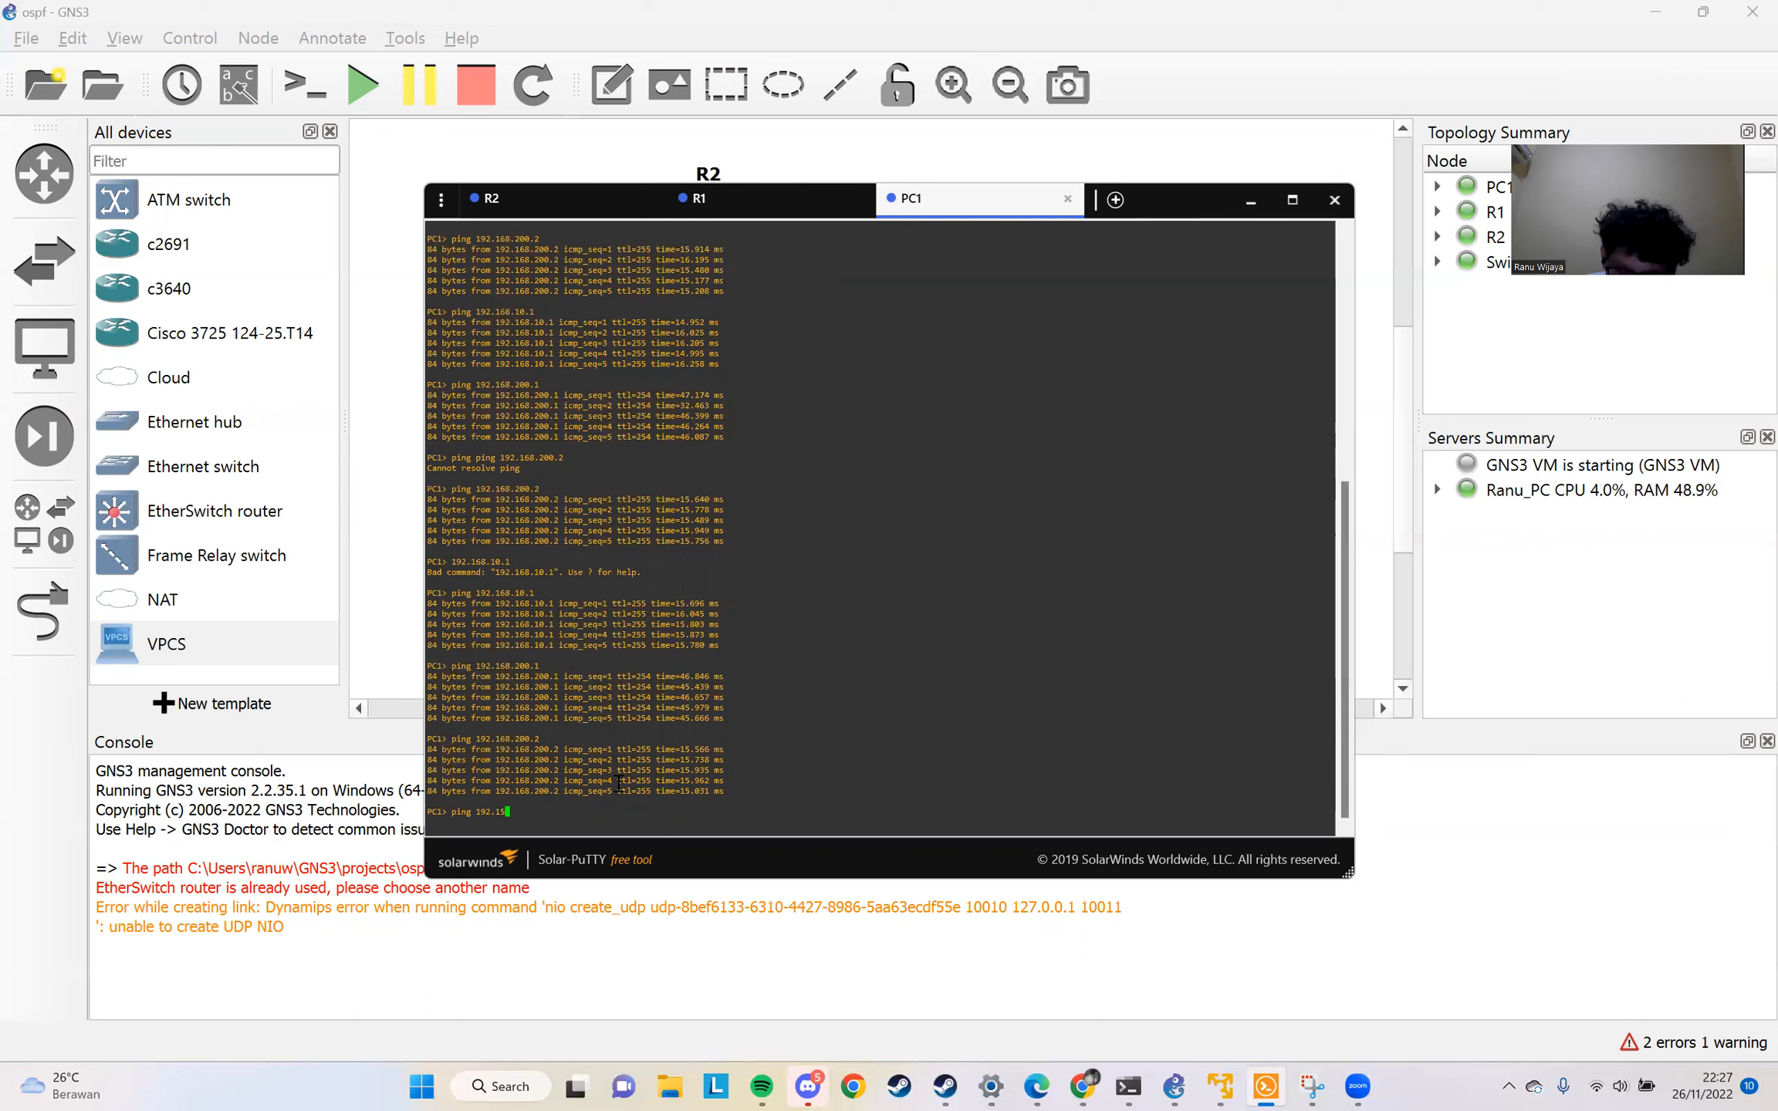
{"action": "key", "text": "BackSpace"}
{"action": "type", "text": "68."}
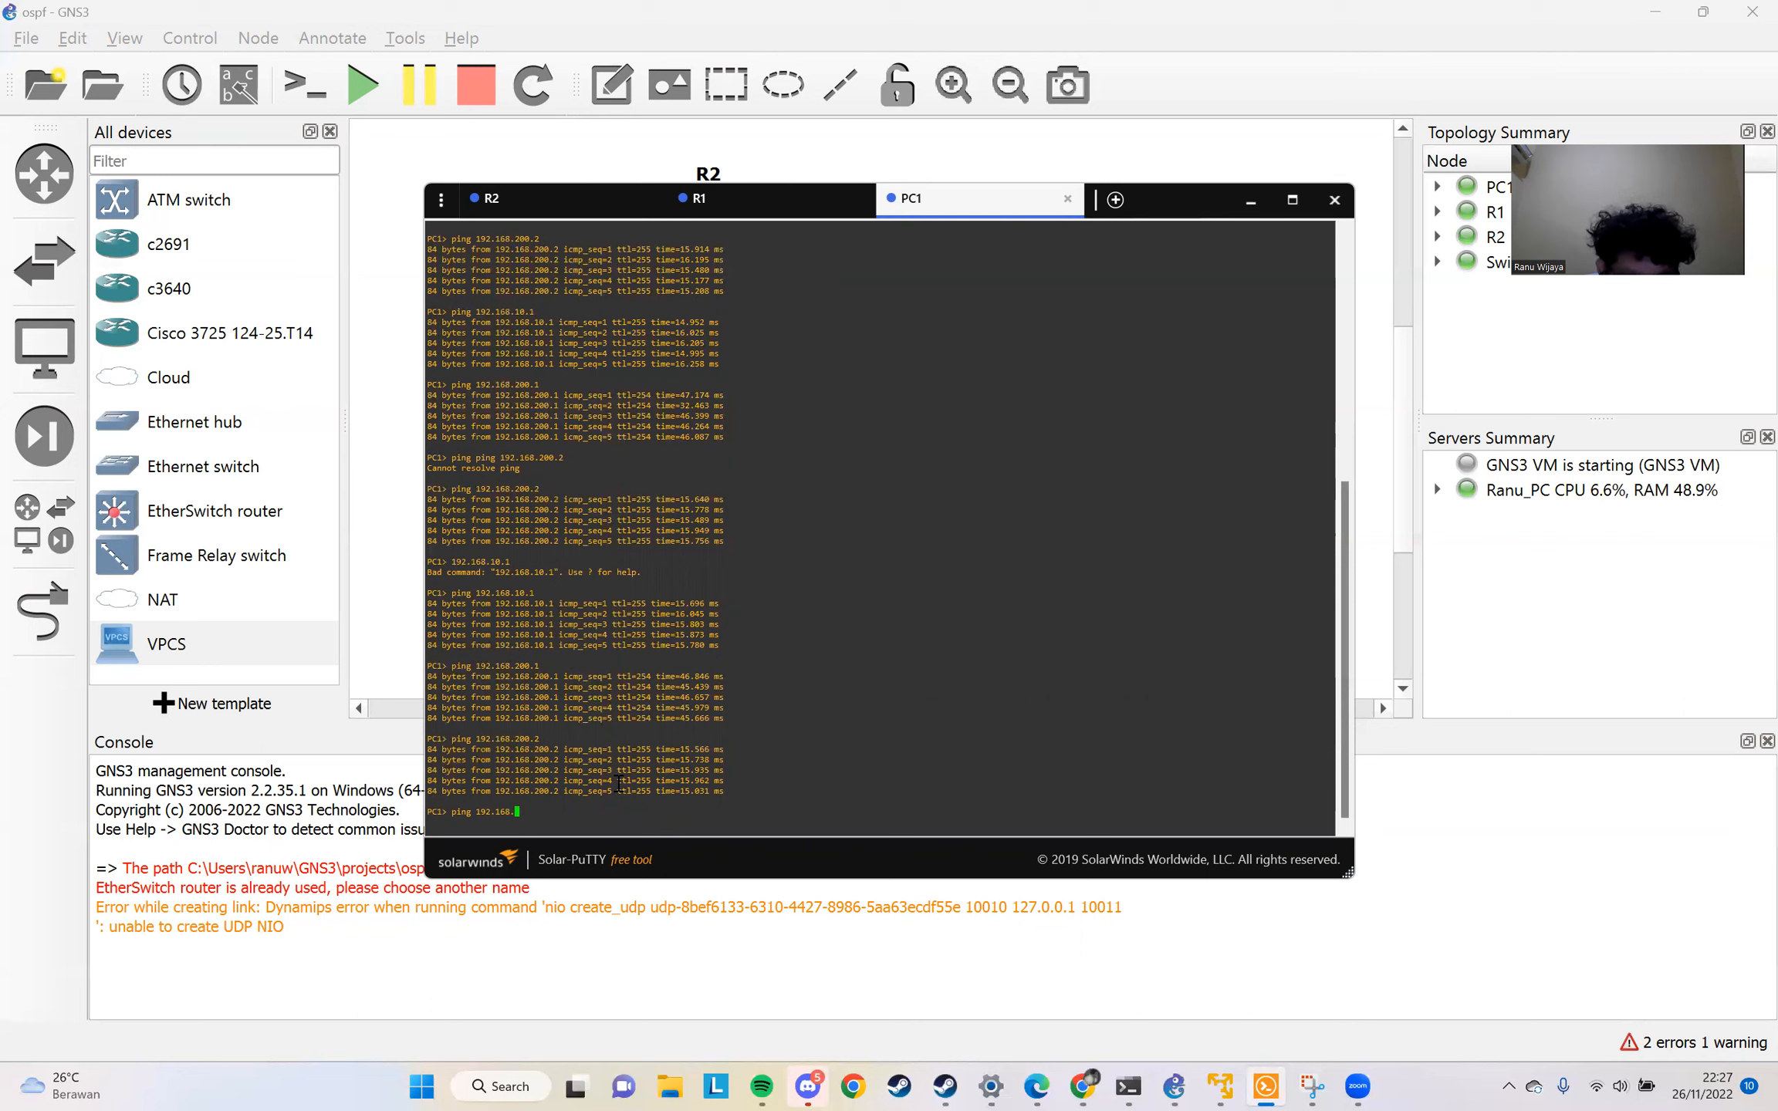
{"action": "type", "text": "10.1"}
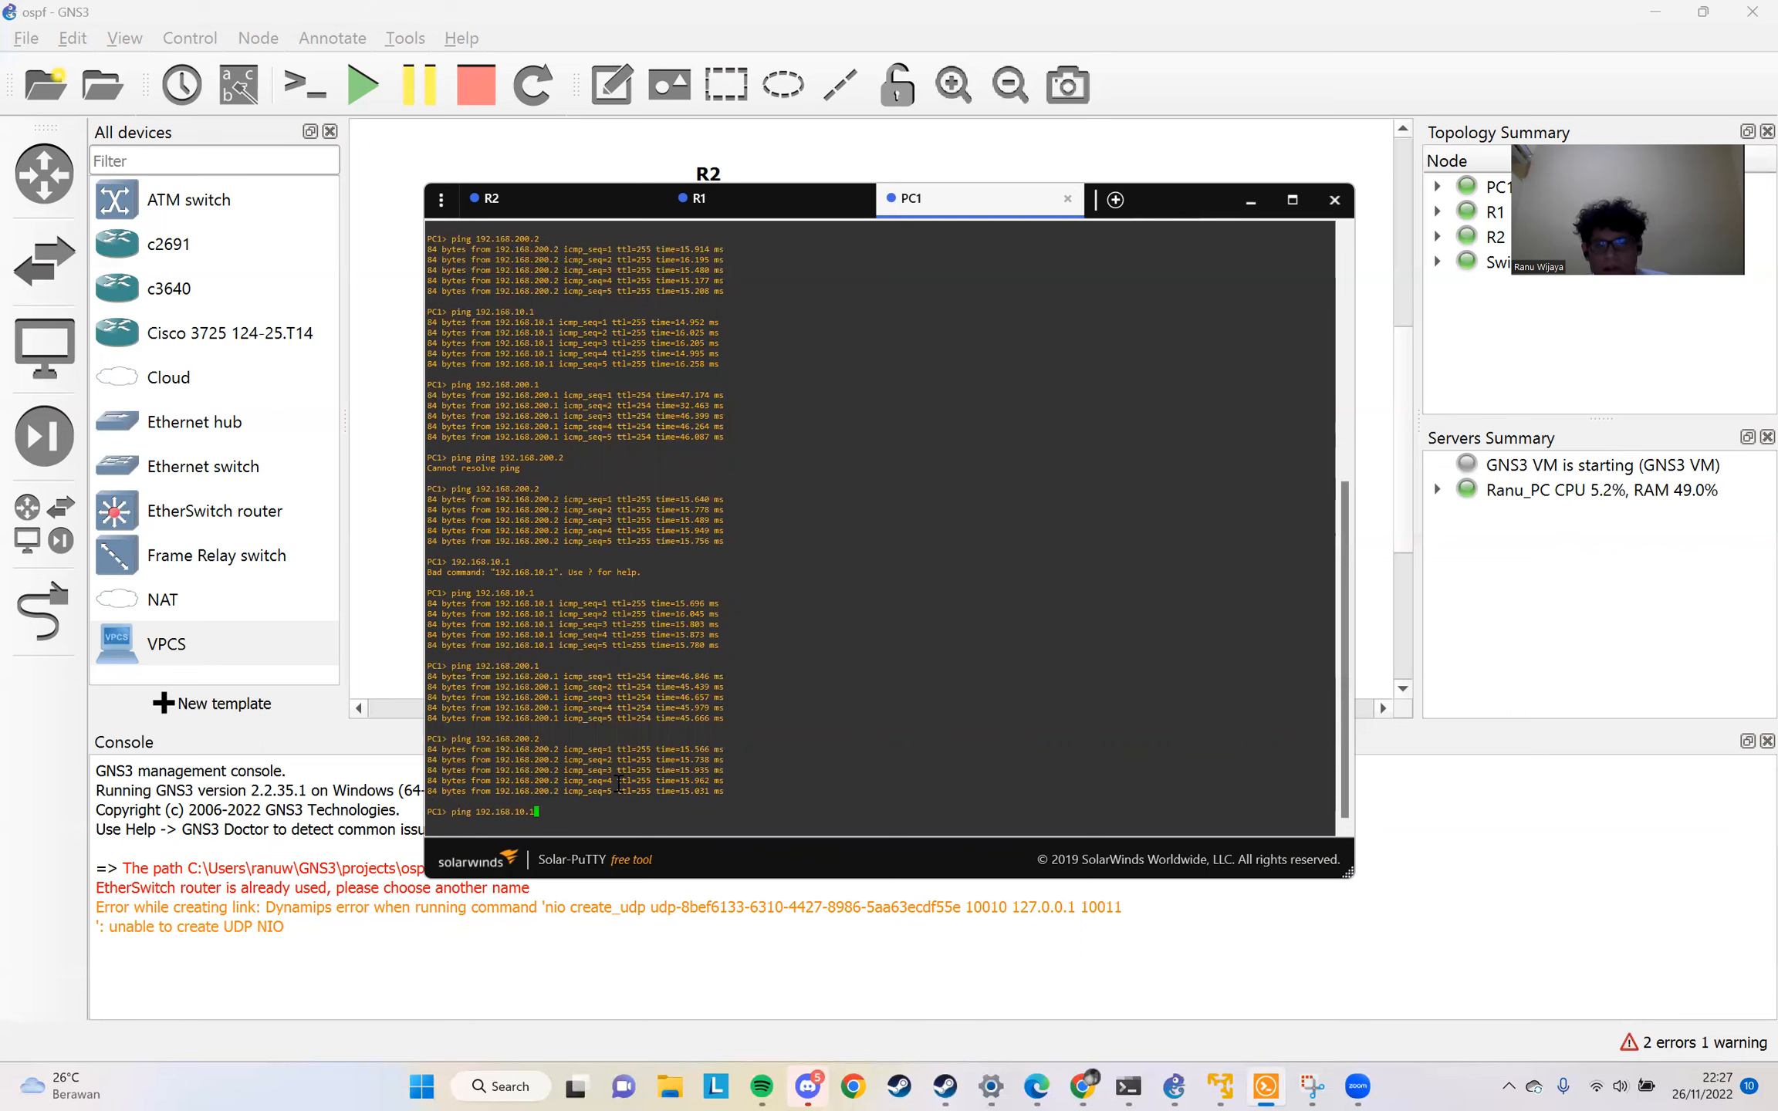
{"action": "key", "text": "Return"}
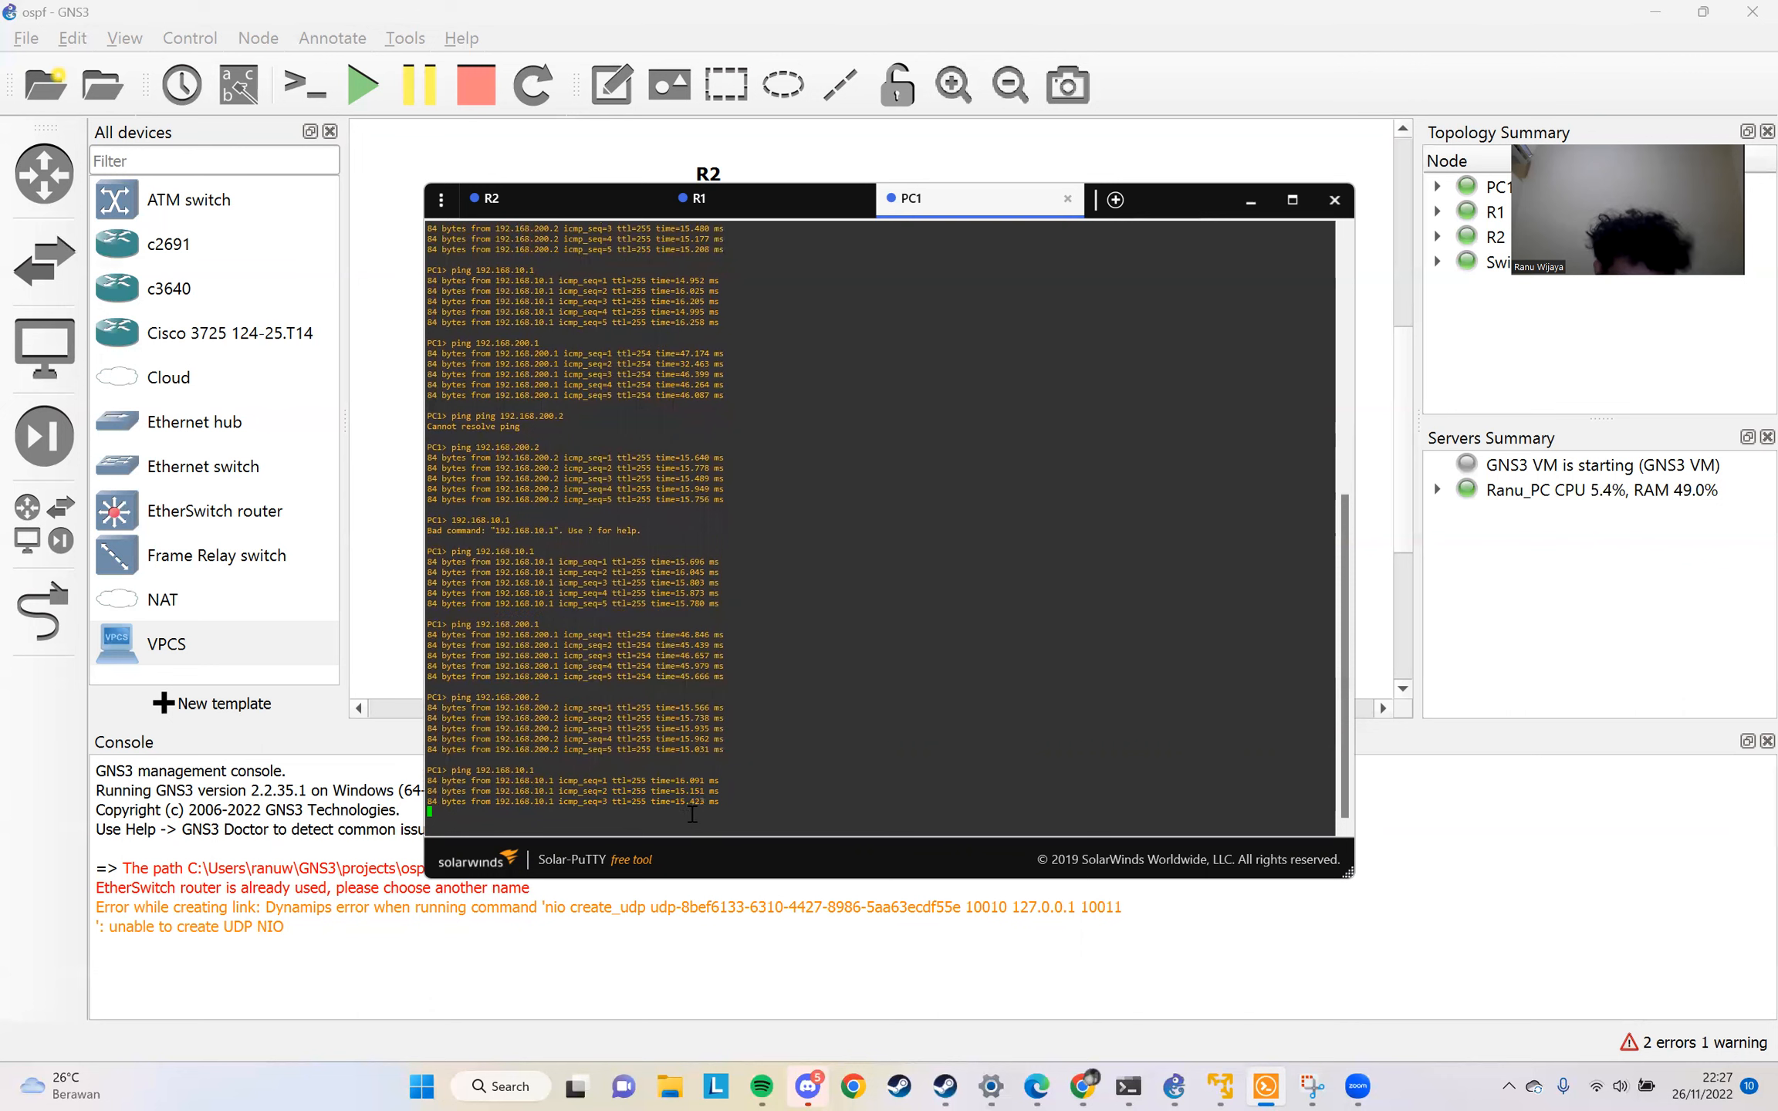
{"action": "left_click_drag", "start_coordinate": [692, 780], "coordinate": [550, 726]}
{"action": "left_click", "coordinate": [758, 754]}
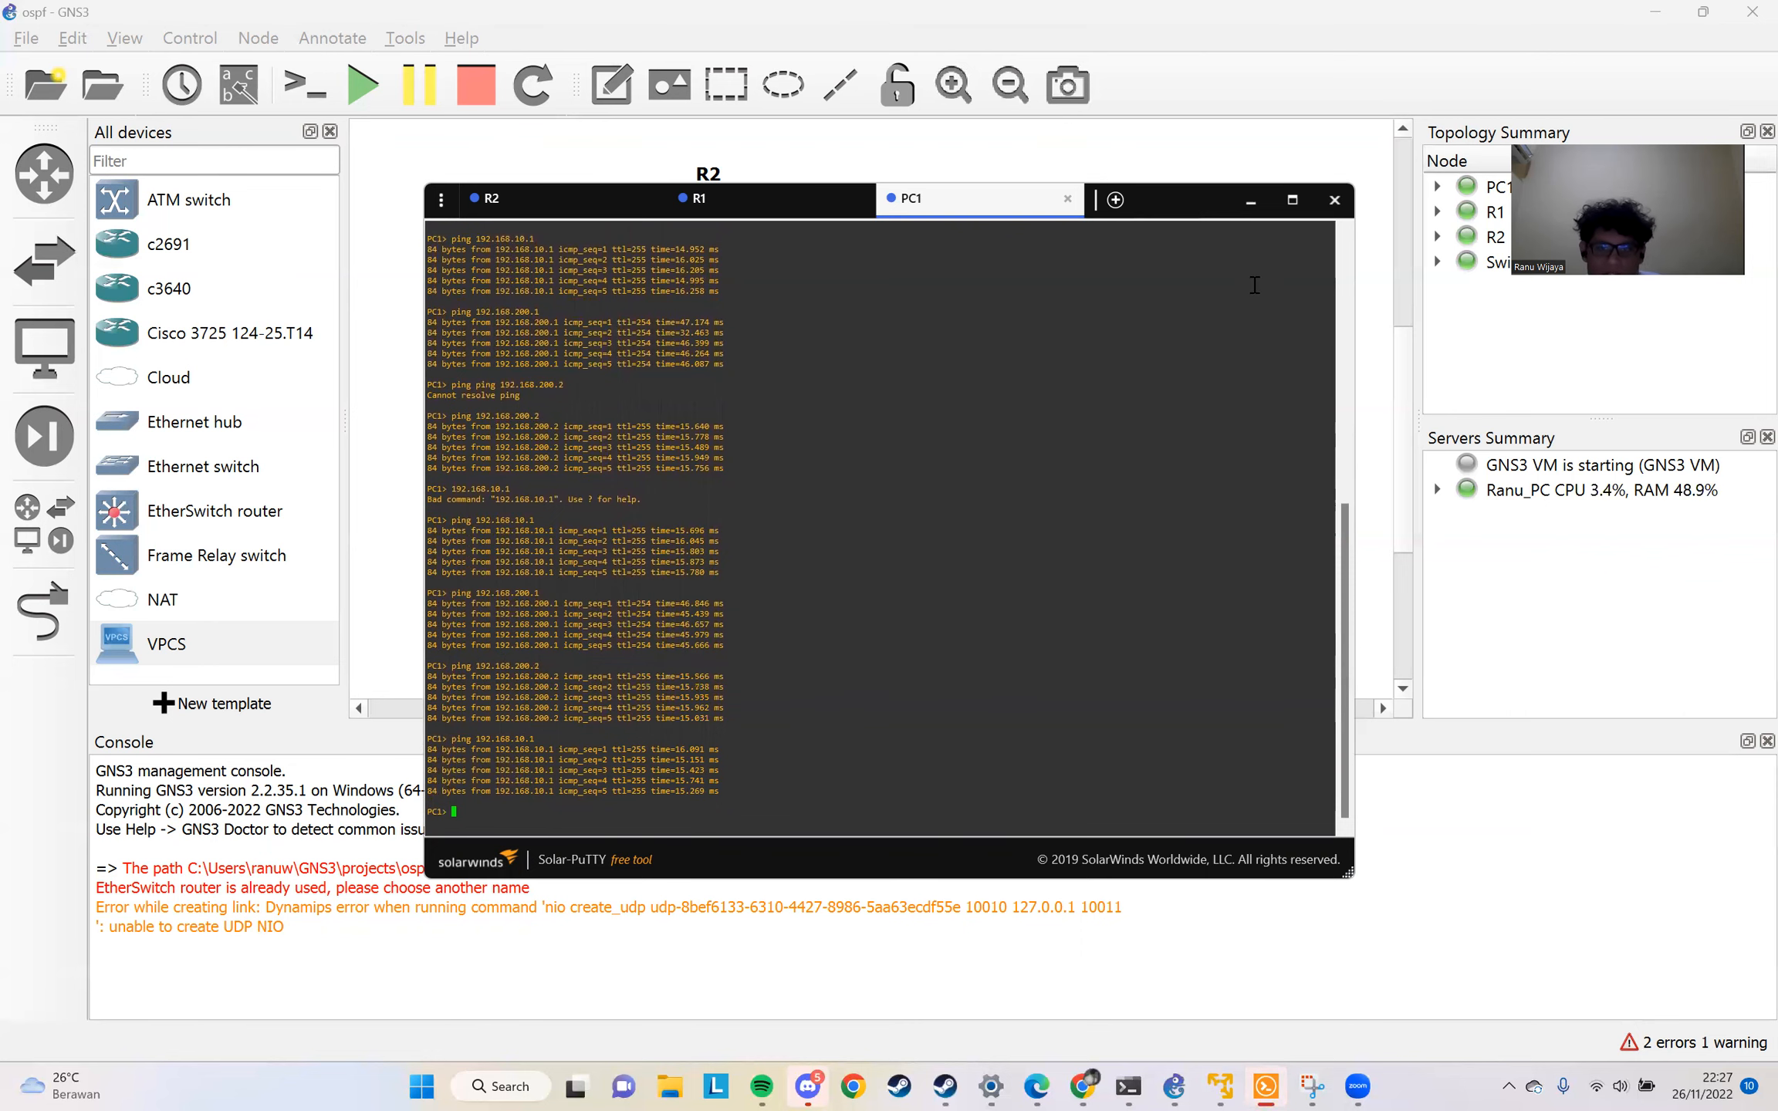
{"action": "left_click", "coordinate": [1253, 204]}
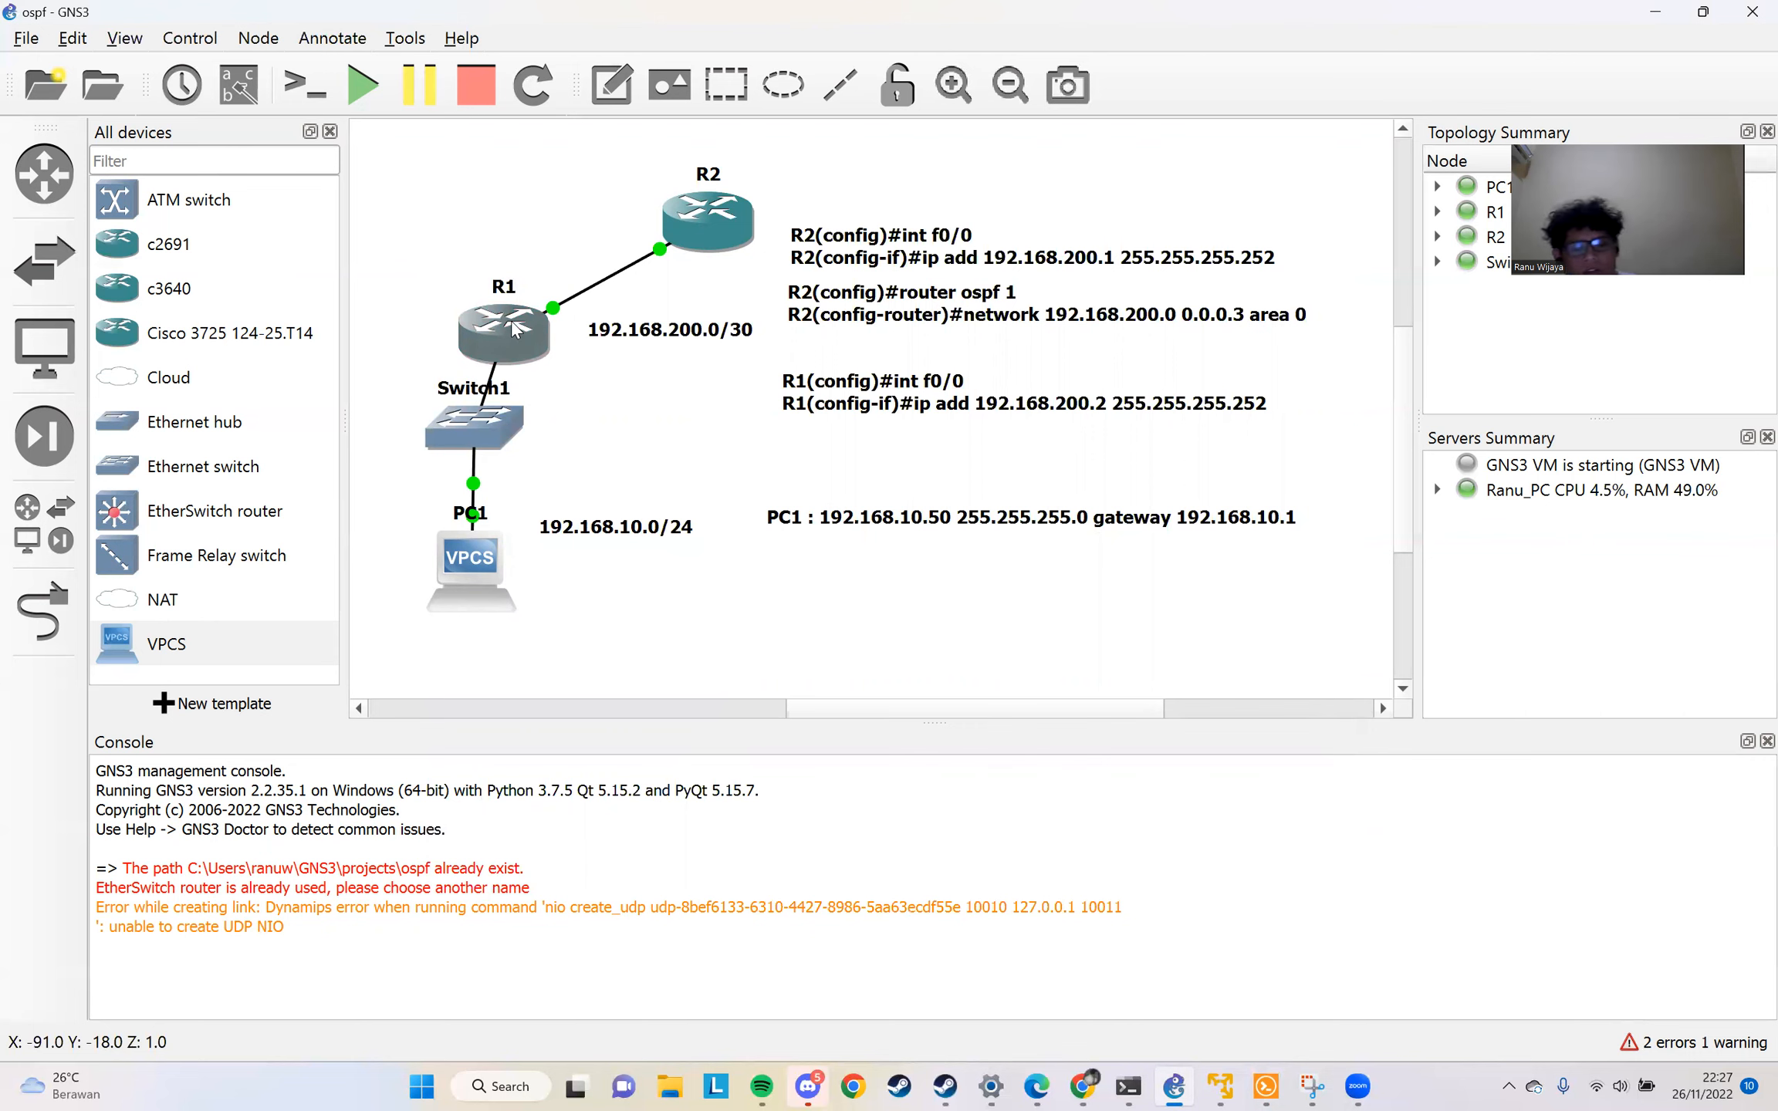
{"action": "mouse_move", "coordinate": [532, 326]}
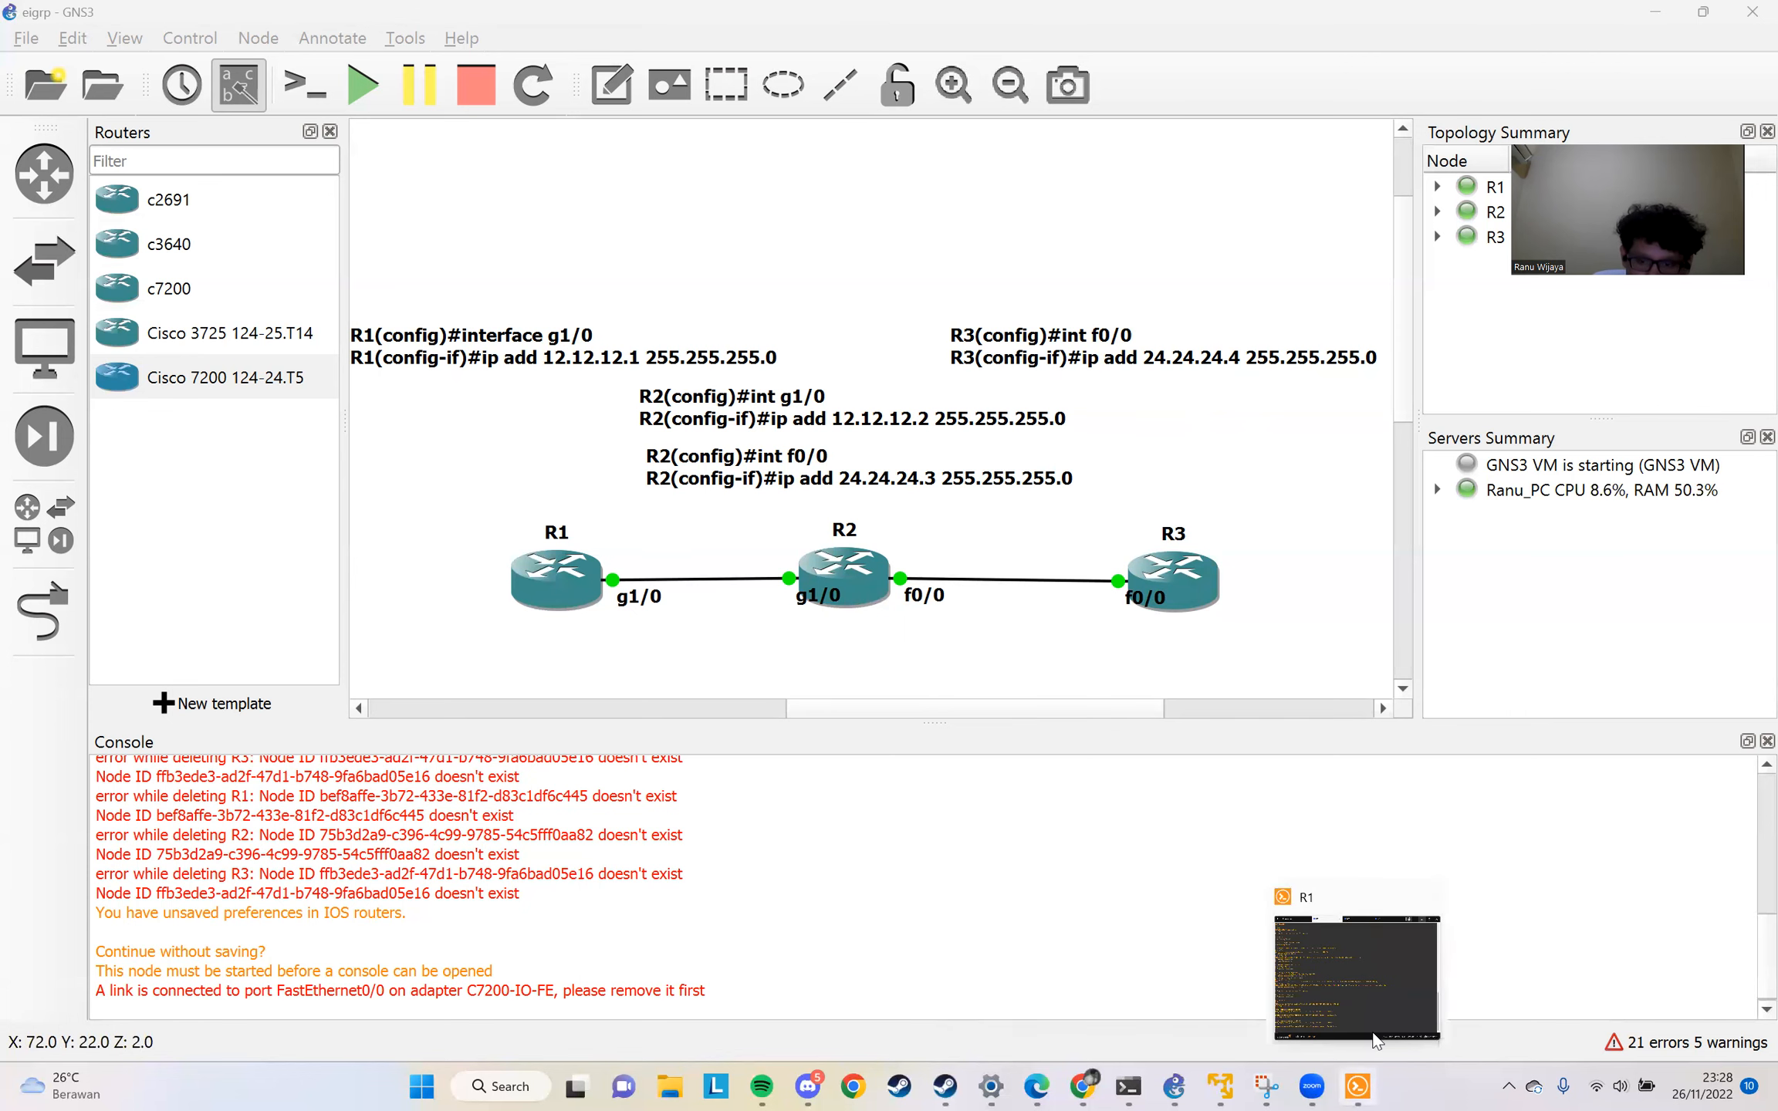
Switch to the Solar-PuTTY console of R1 in the EIGRP project and ping 12.12.12.2
{"action": "left_click", "coordinate": [1360, 1085]}
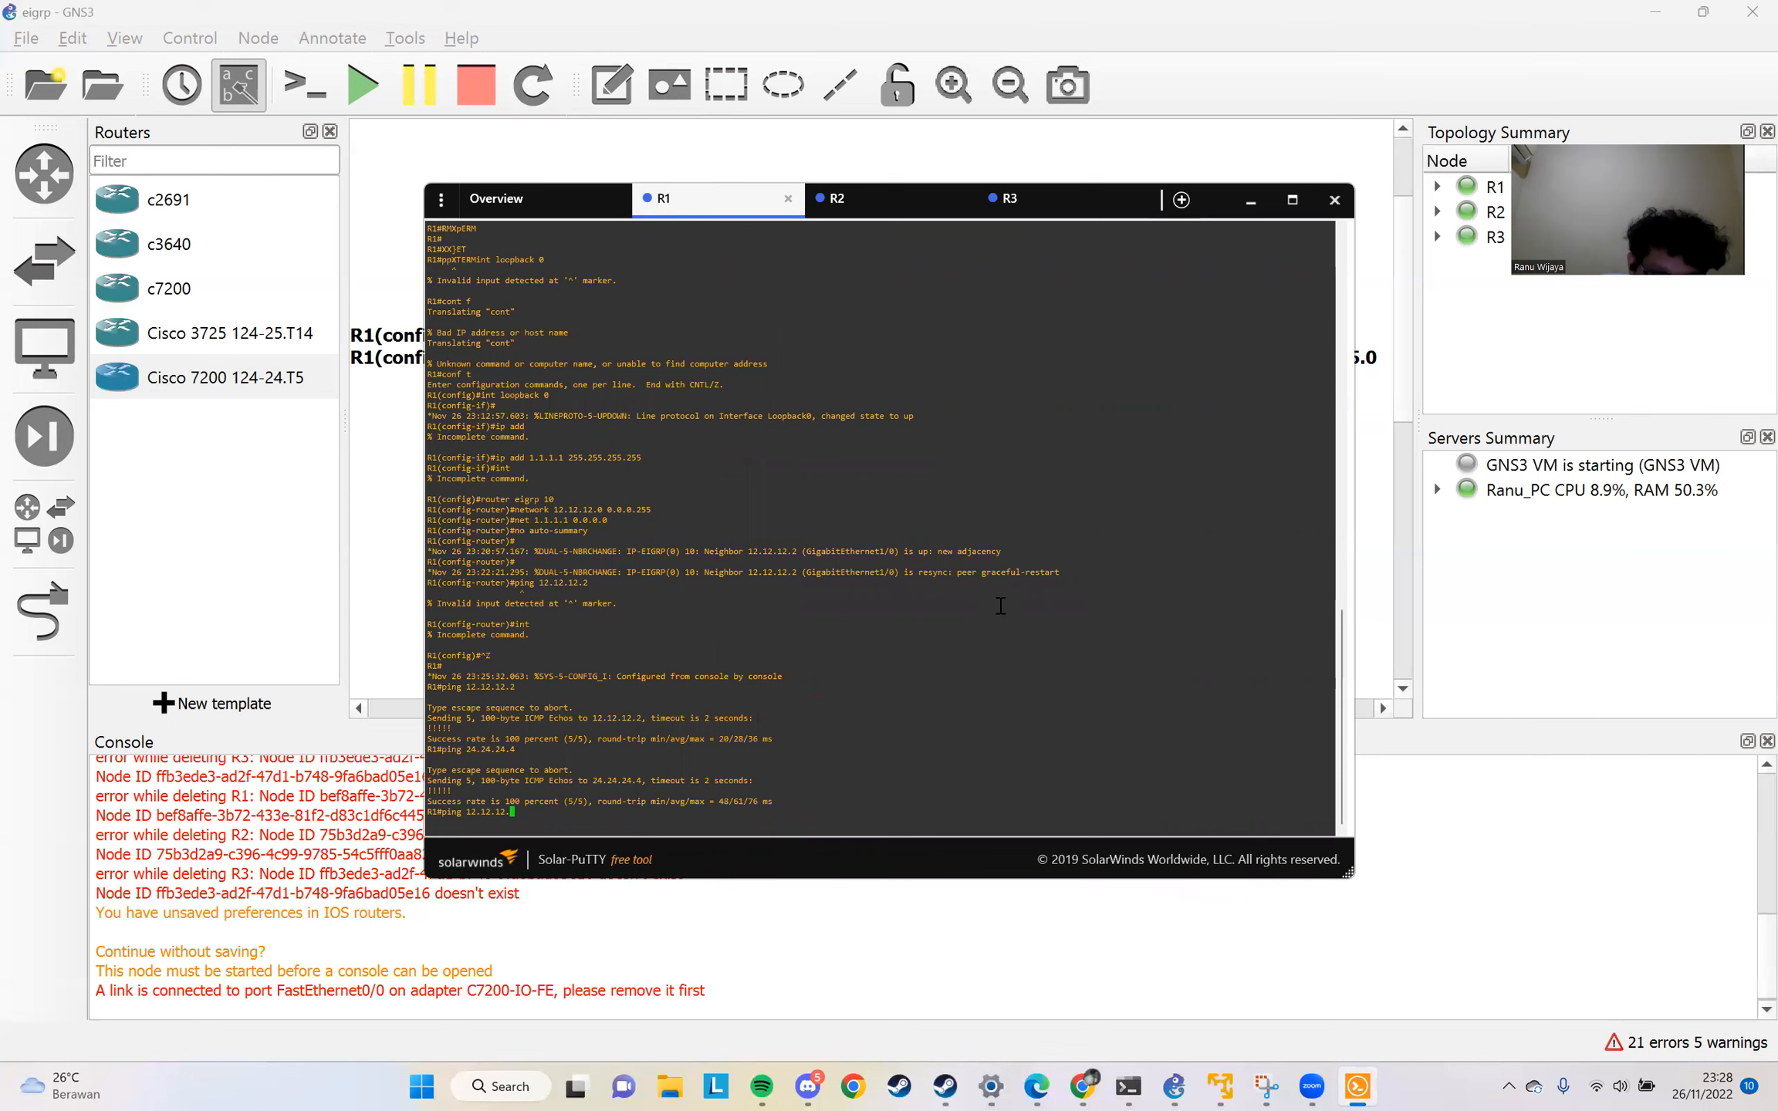
{"action": "key", "text": "Return"}
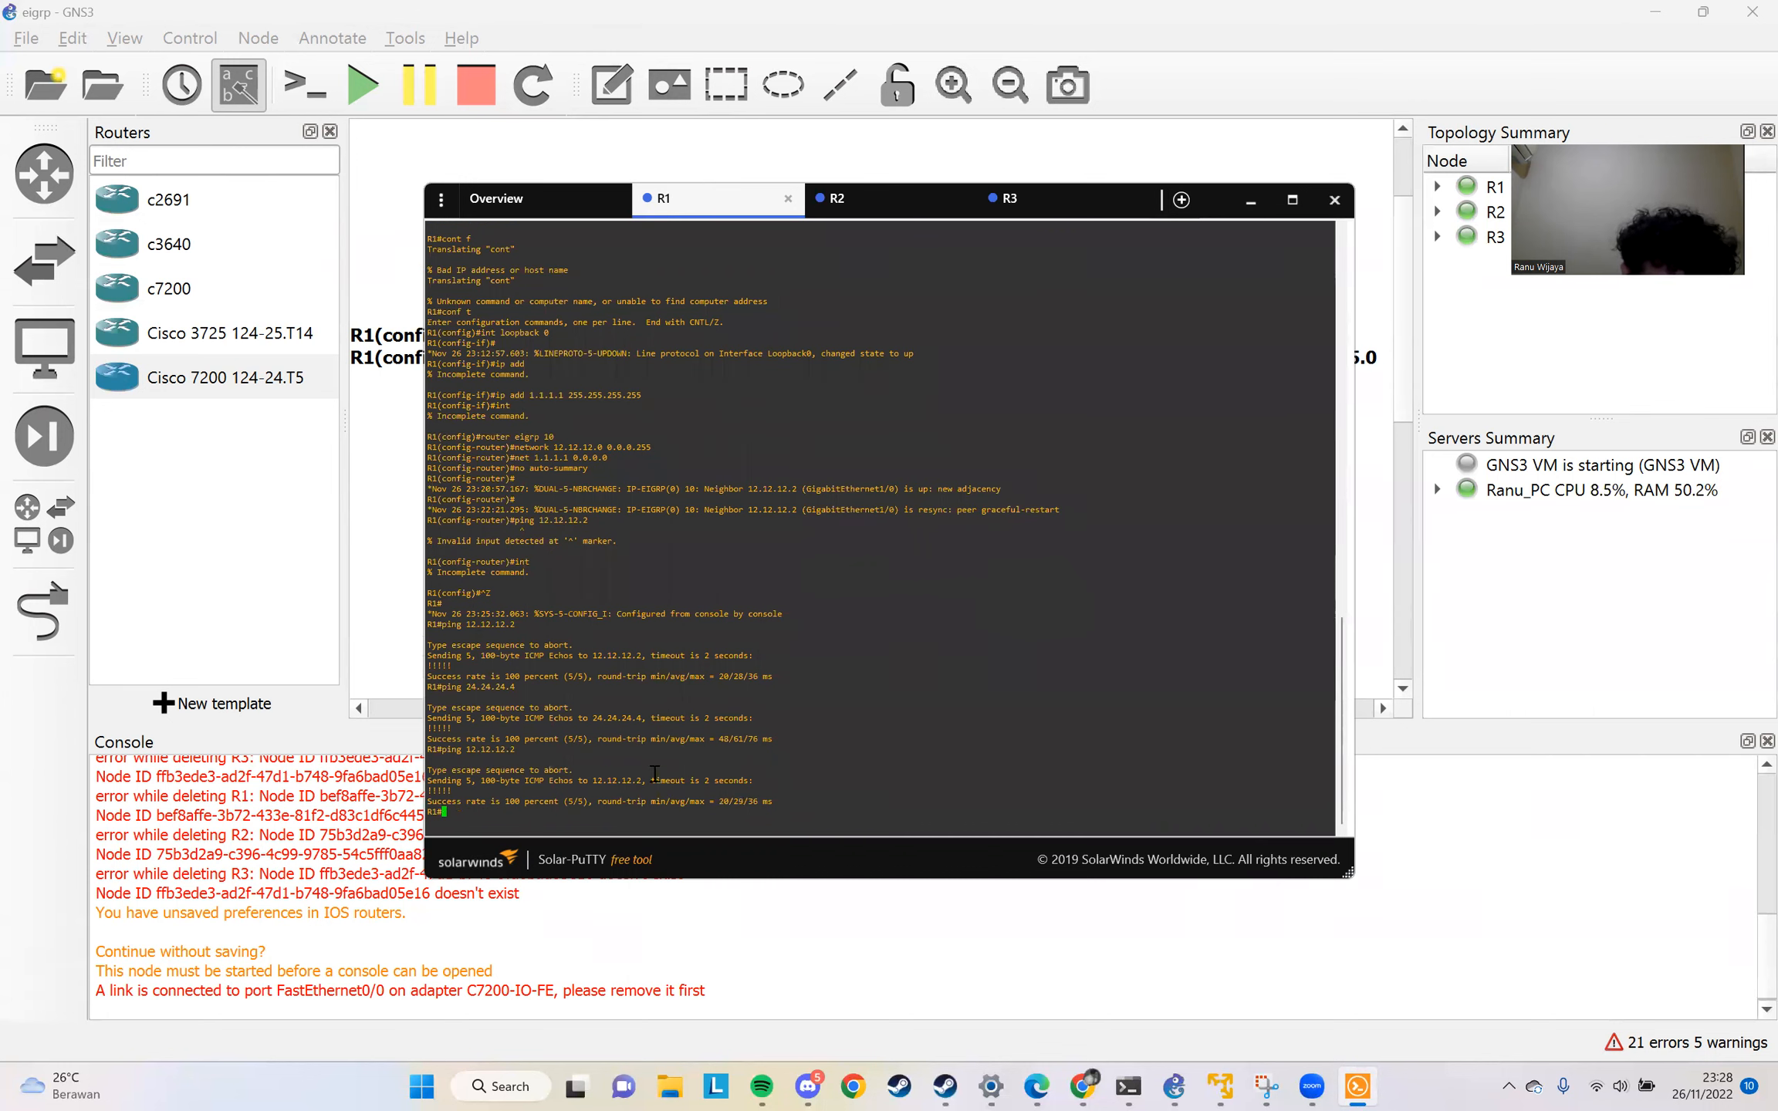
{"action": "left_click_drag", "start_coordinate": [589, 817], "coordinate": [434, 776]}
{"action": "left_click", "coordinate": [893, 750]}
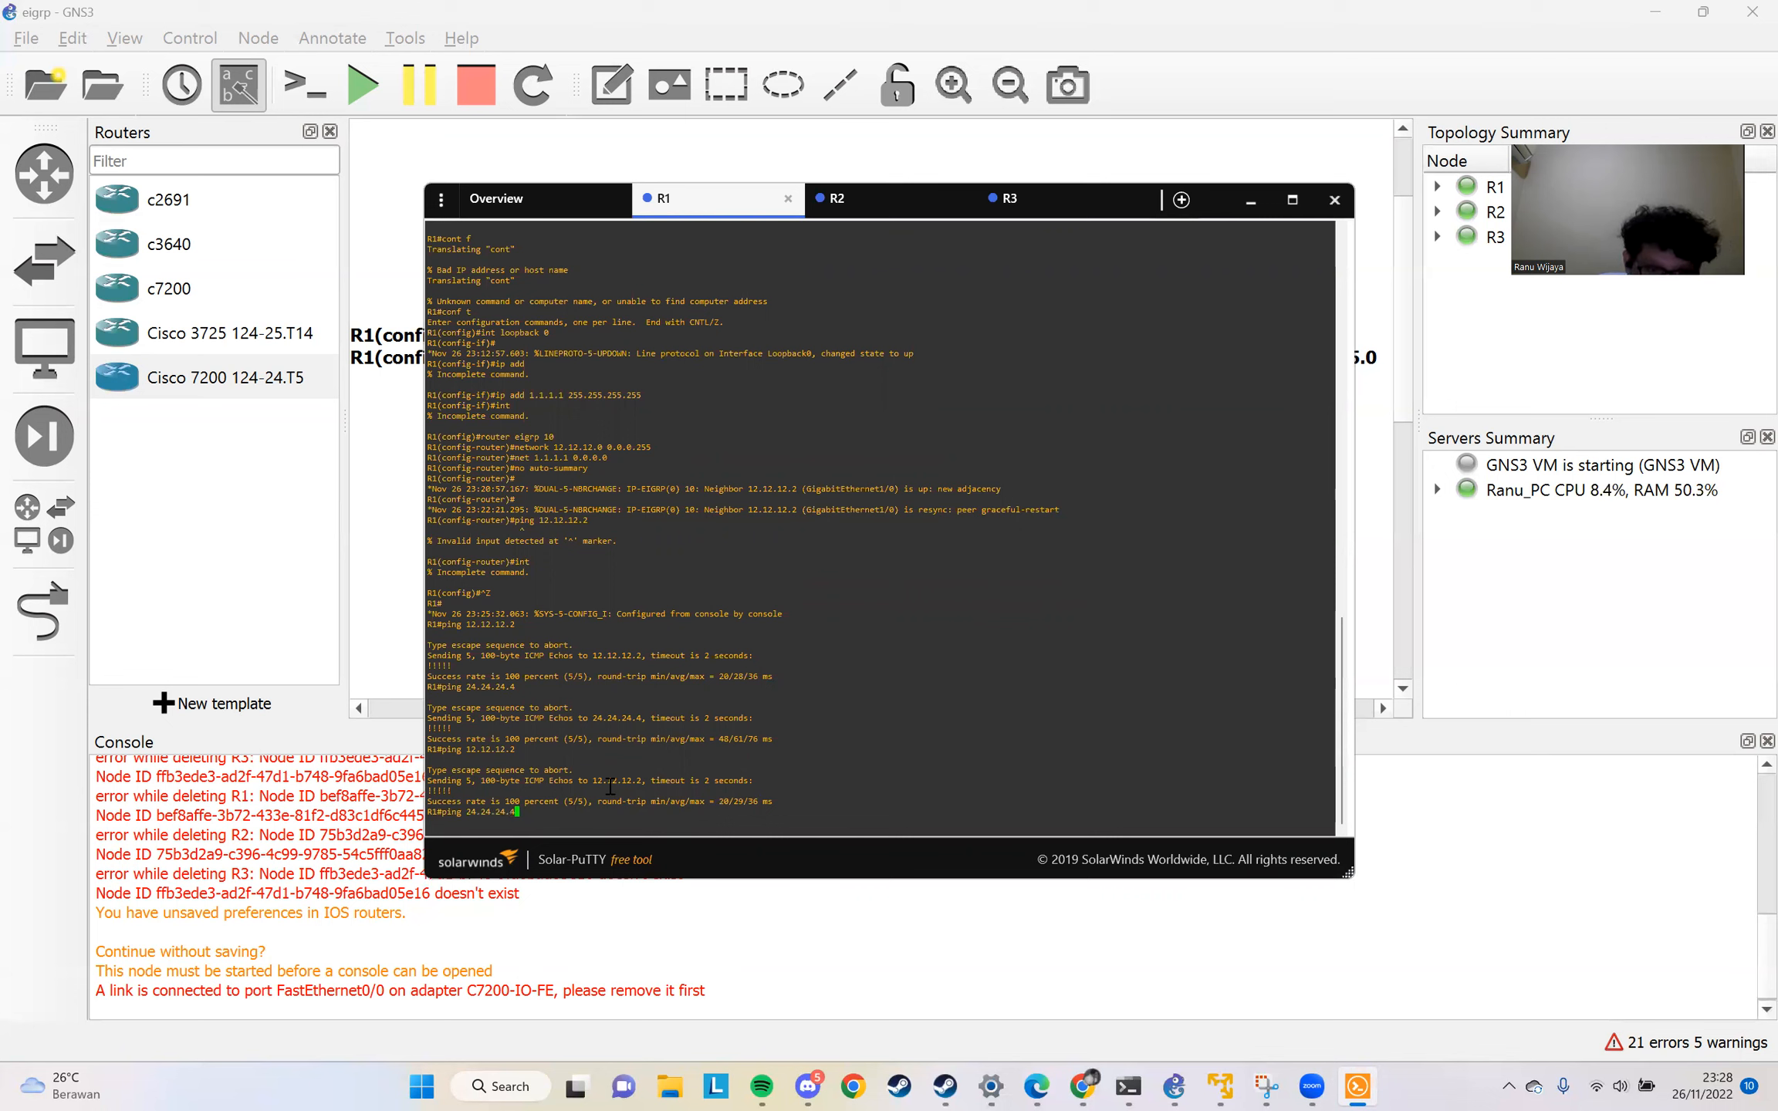
Ping 24.24.24.4 from the R1 console and mark the reply lines
{"action": "key", "text": "Return"}
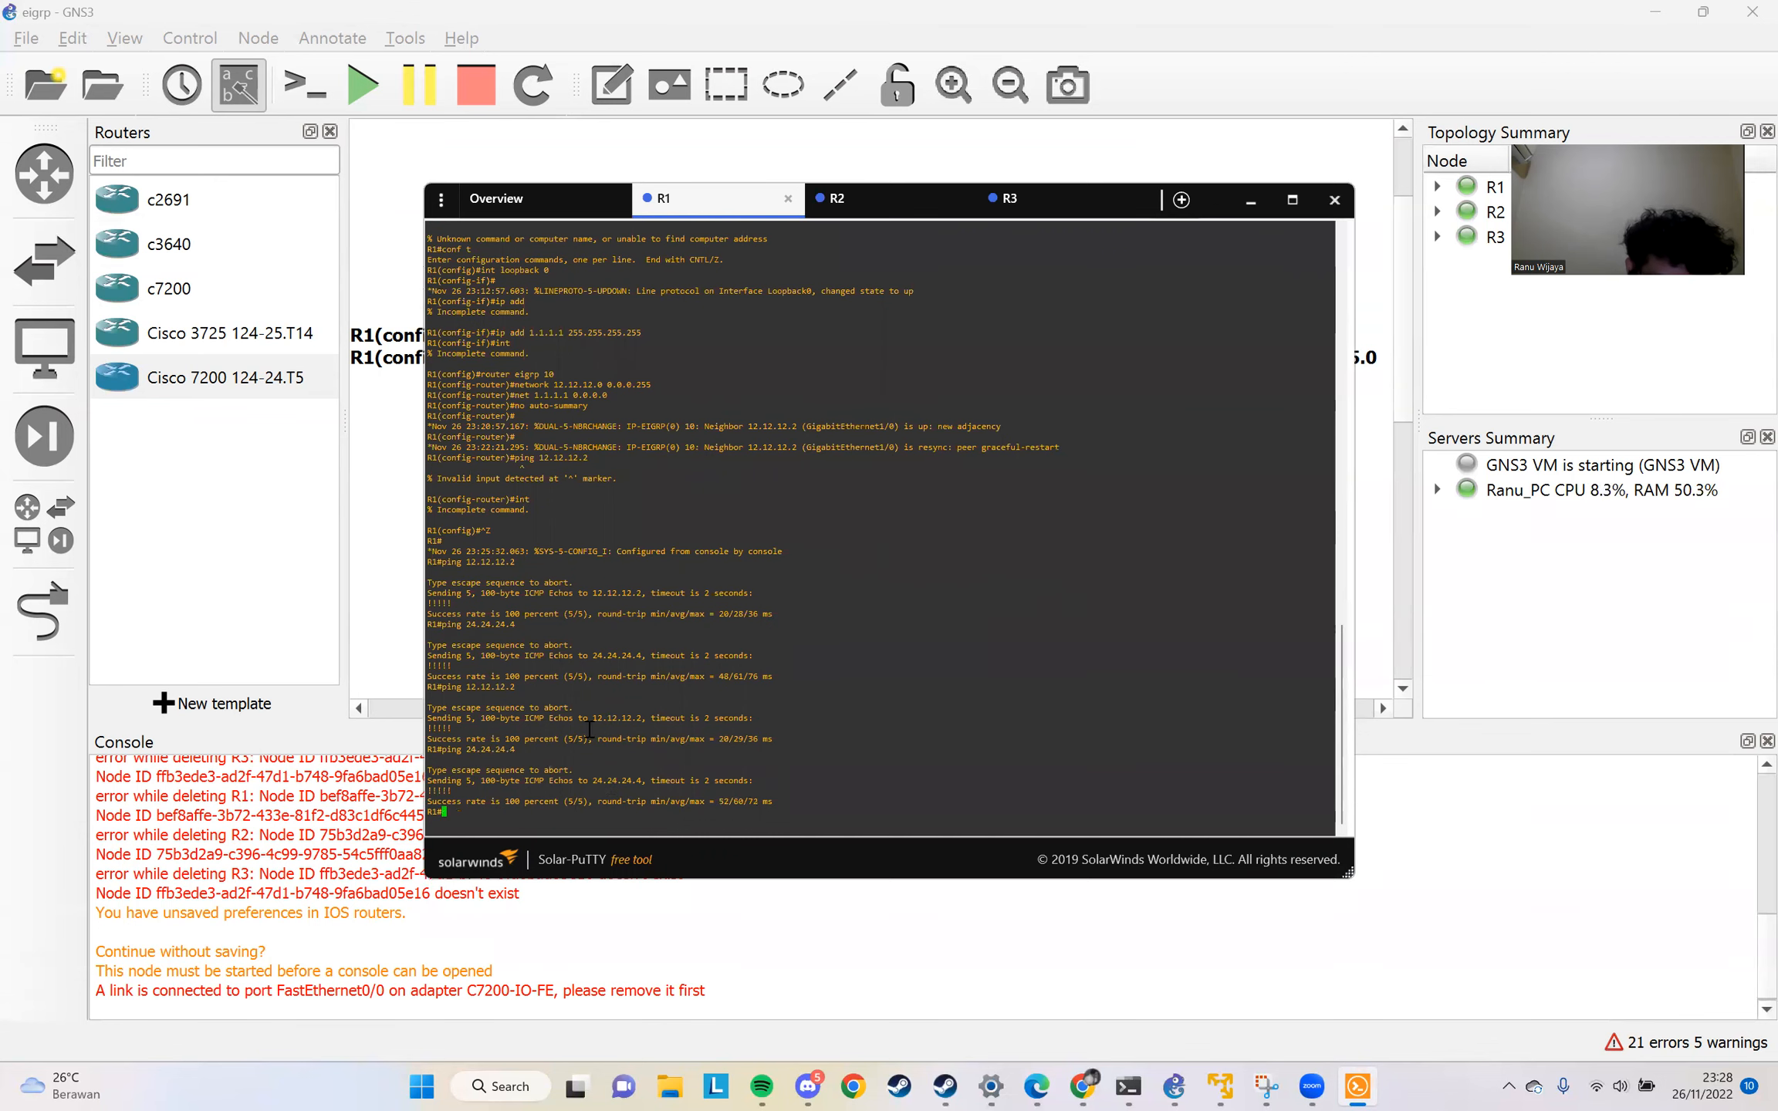
{"action": "left_click_drag", "start_coordinate": [459, 812], "coordinate": [434, 783]}
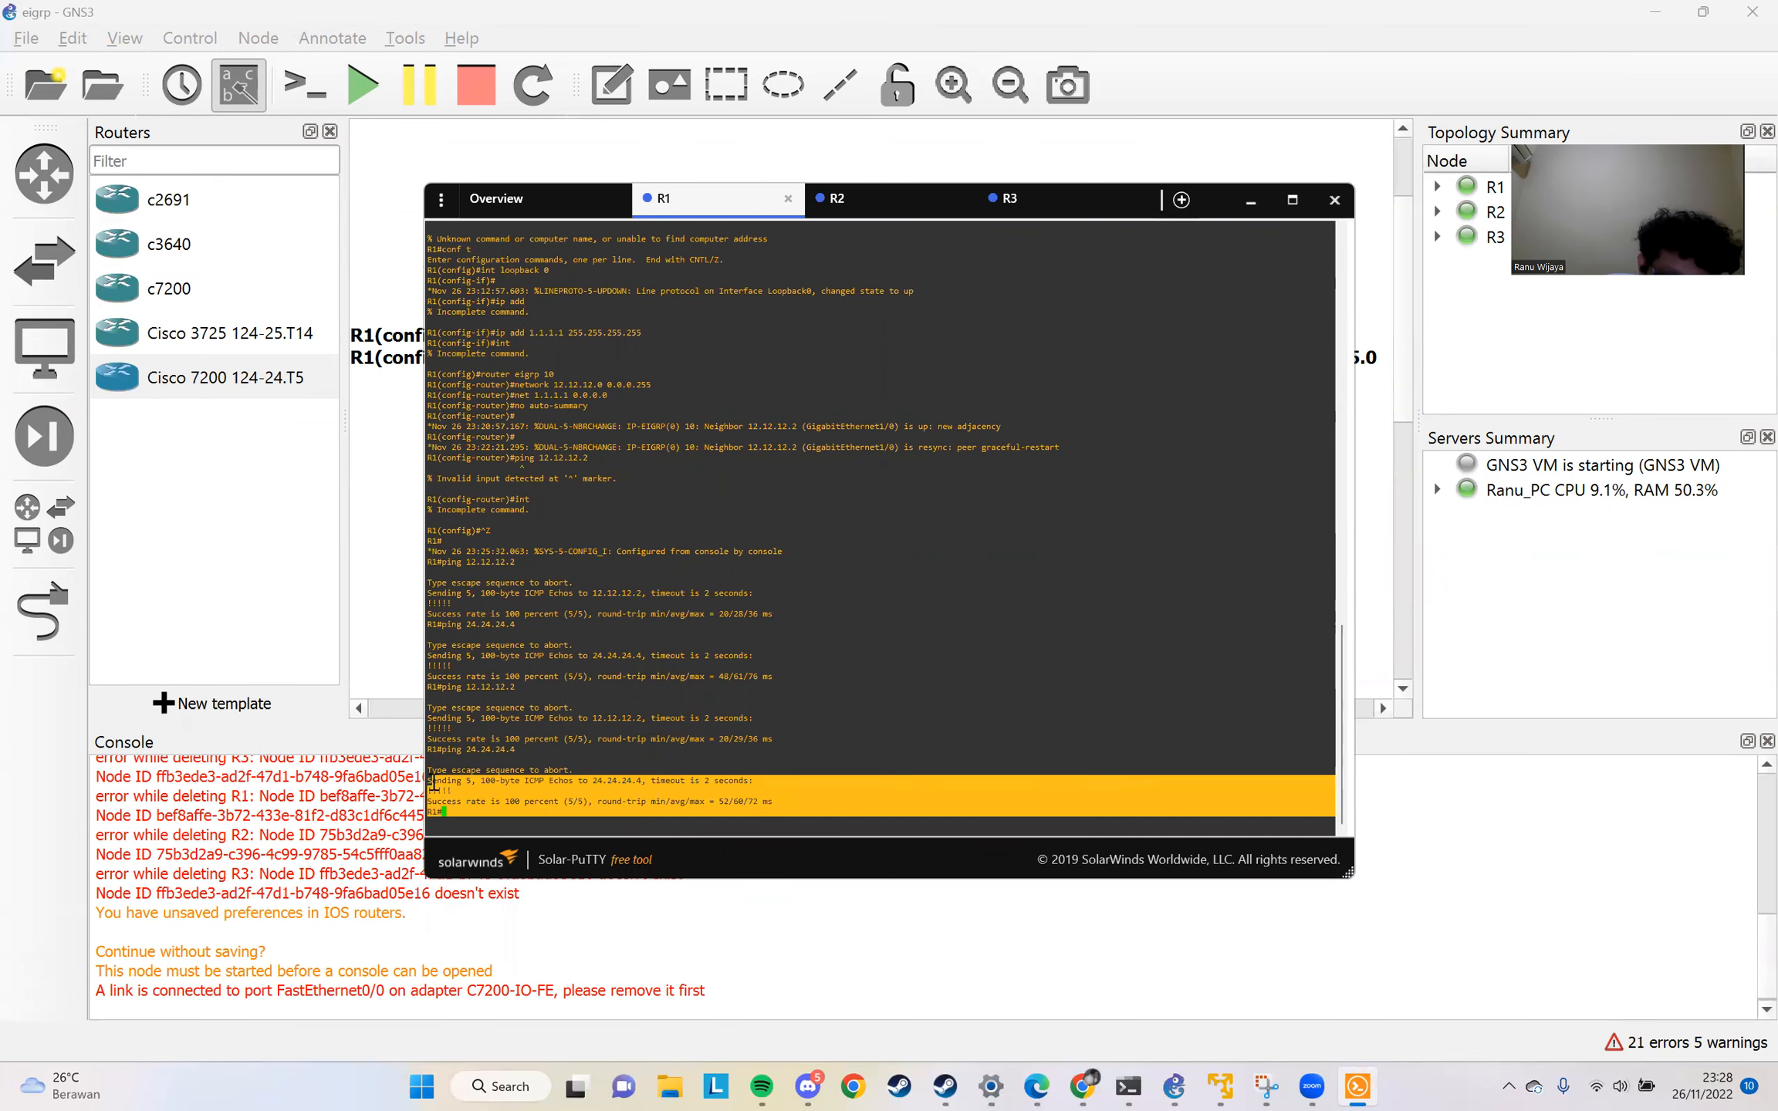
{"action": "left_click", "coordinate": [515, 823]}
Exit configuration mode on R3, ping 12.12.12.1 and mark the reply before hiding the console
{"action": "left_click", "coordinate": [1034, 203]}
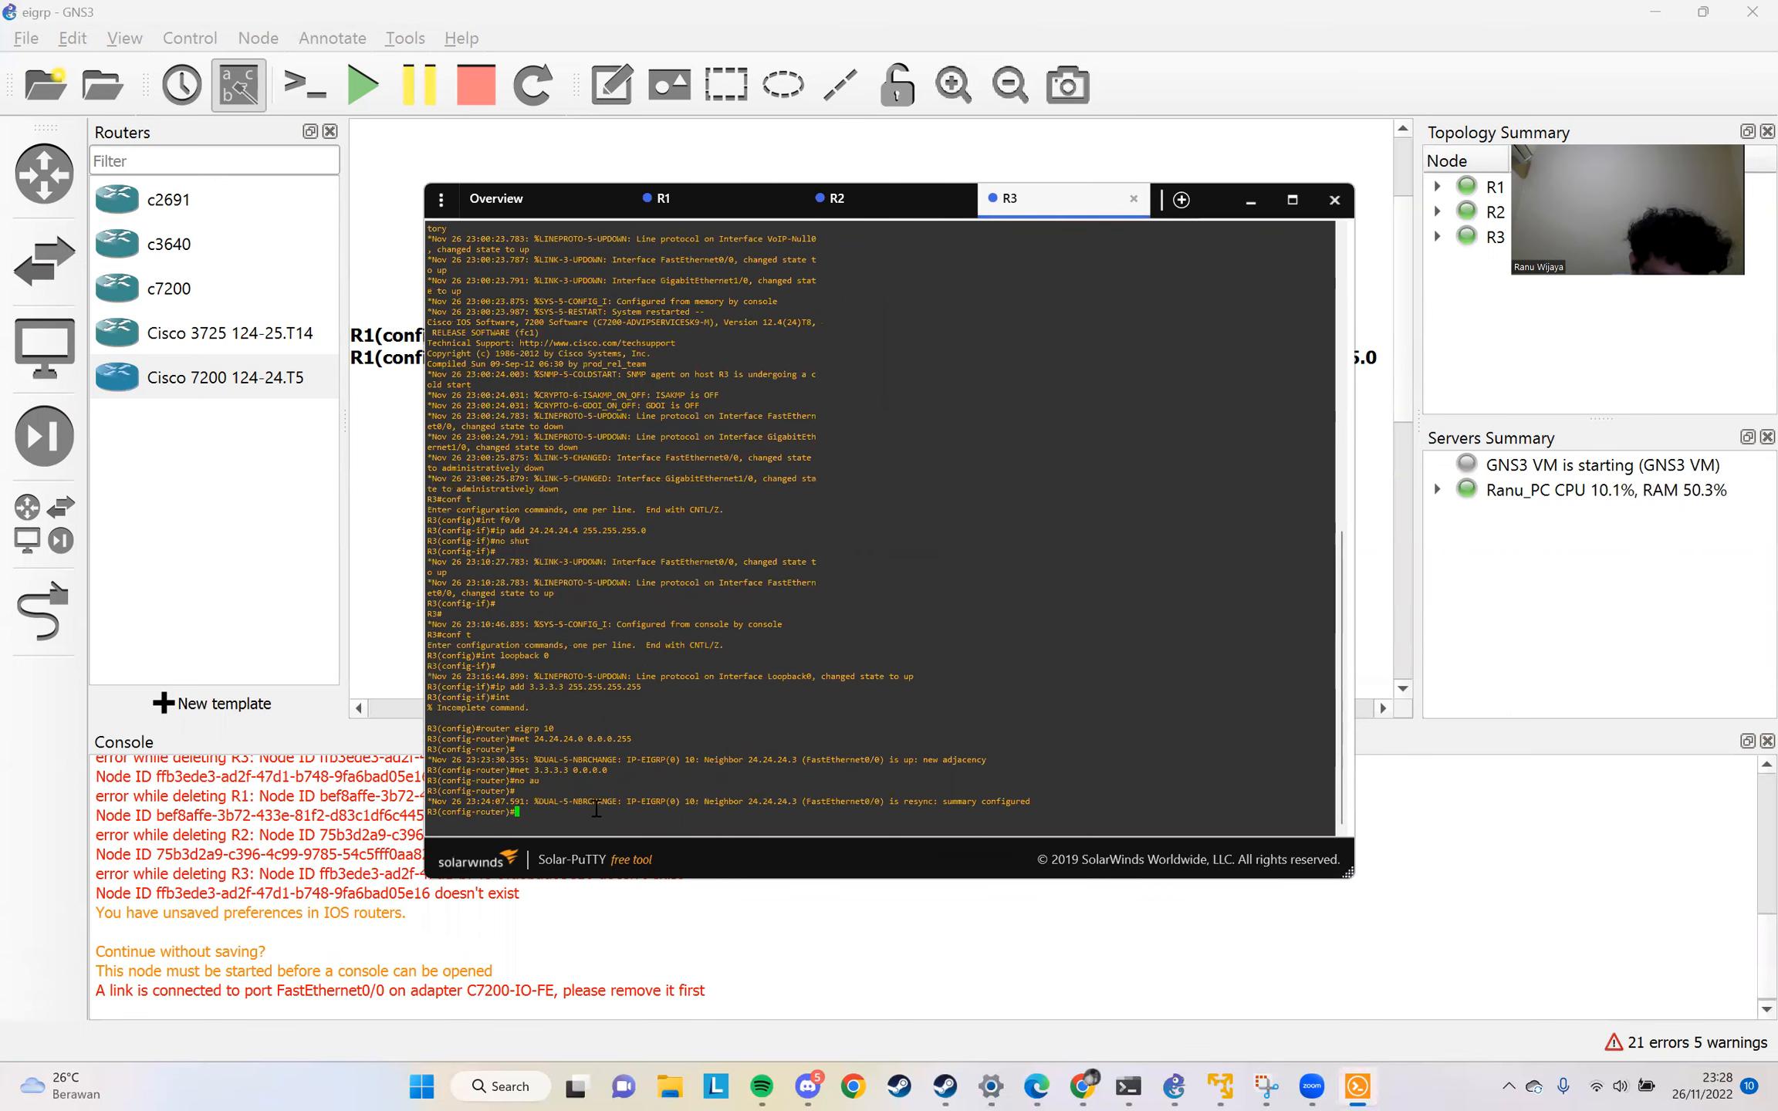
{"action": "key", "text": "ctrl+z"}
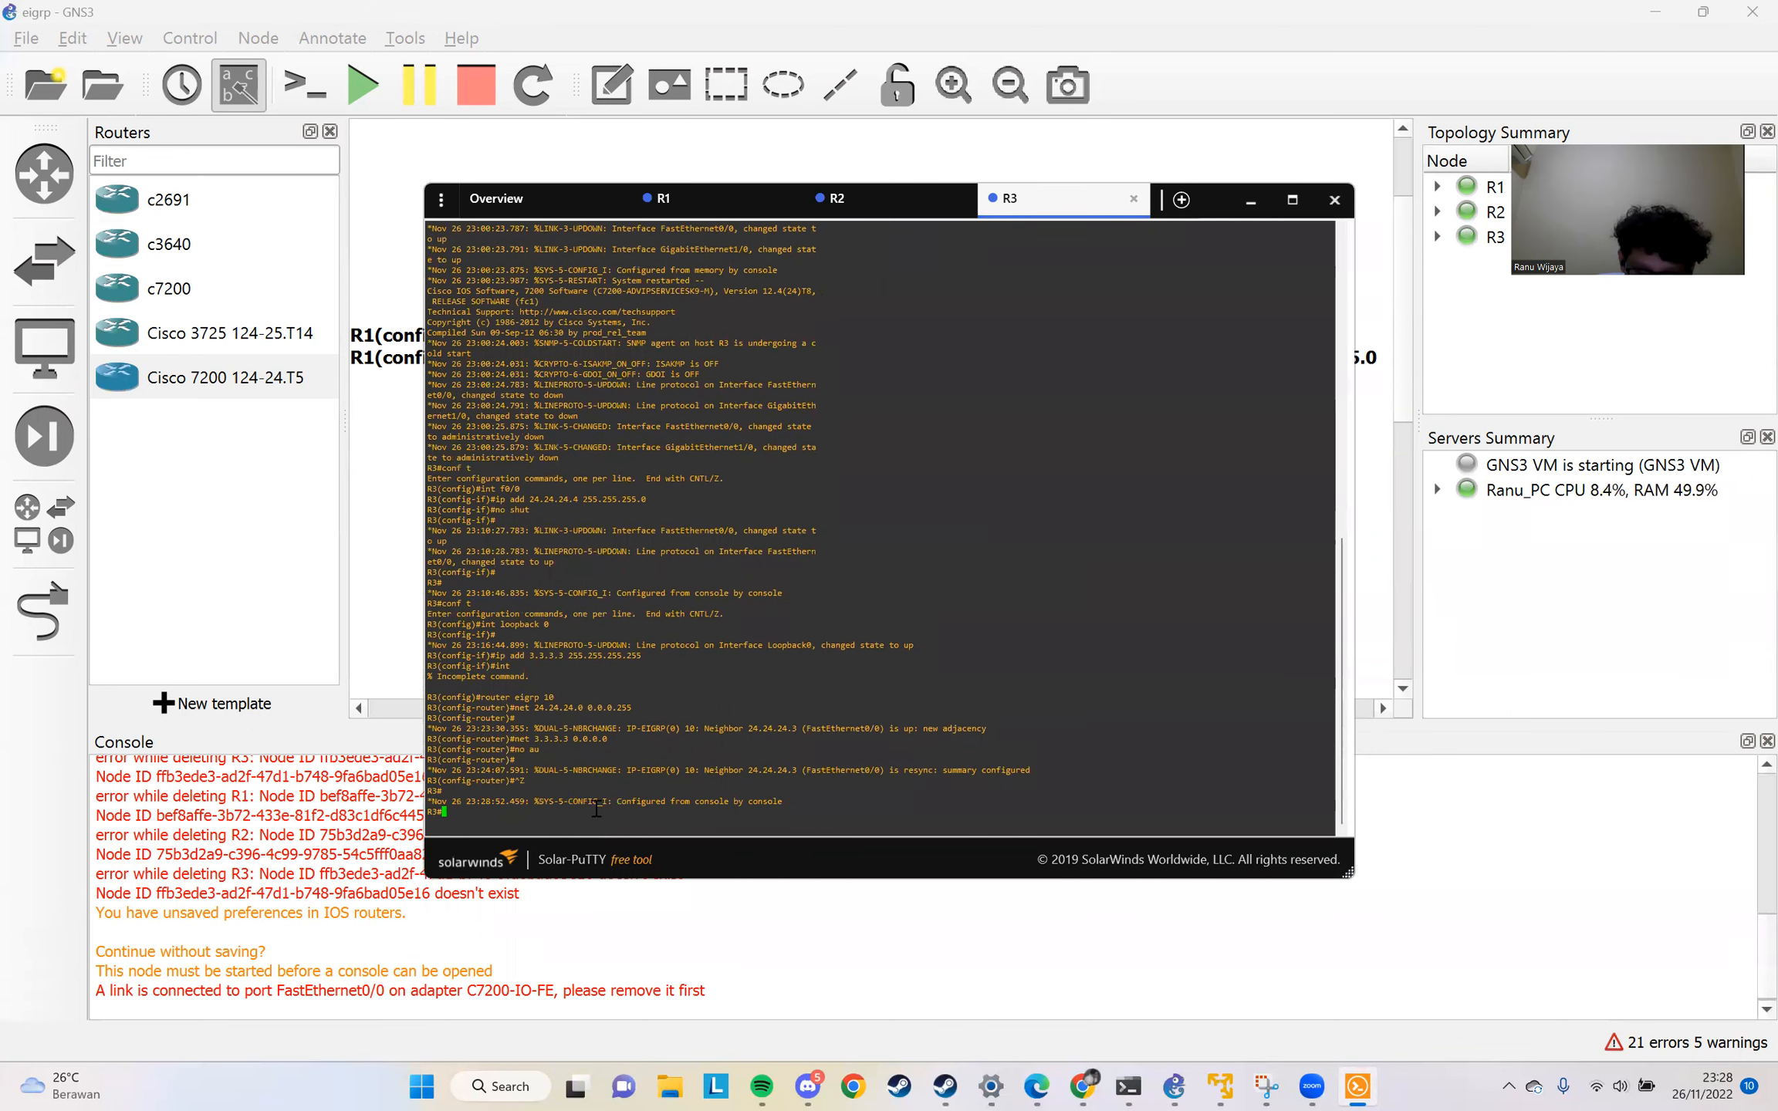
{"action": "type", "text": "ping 12.12.12.1"}
{"action": "key", "text": "Return"}
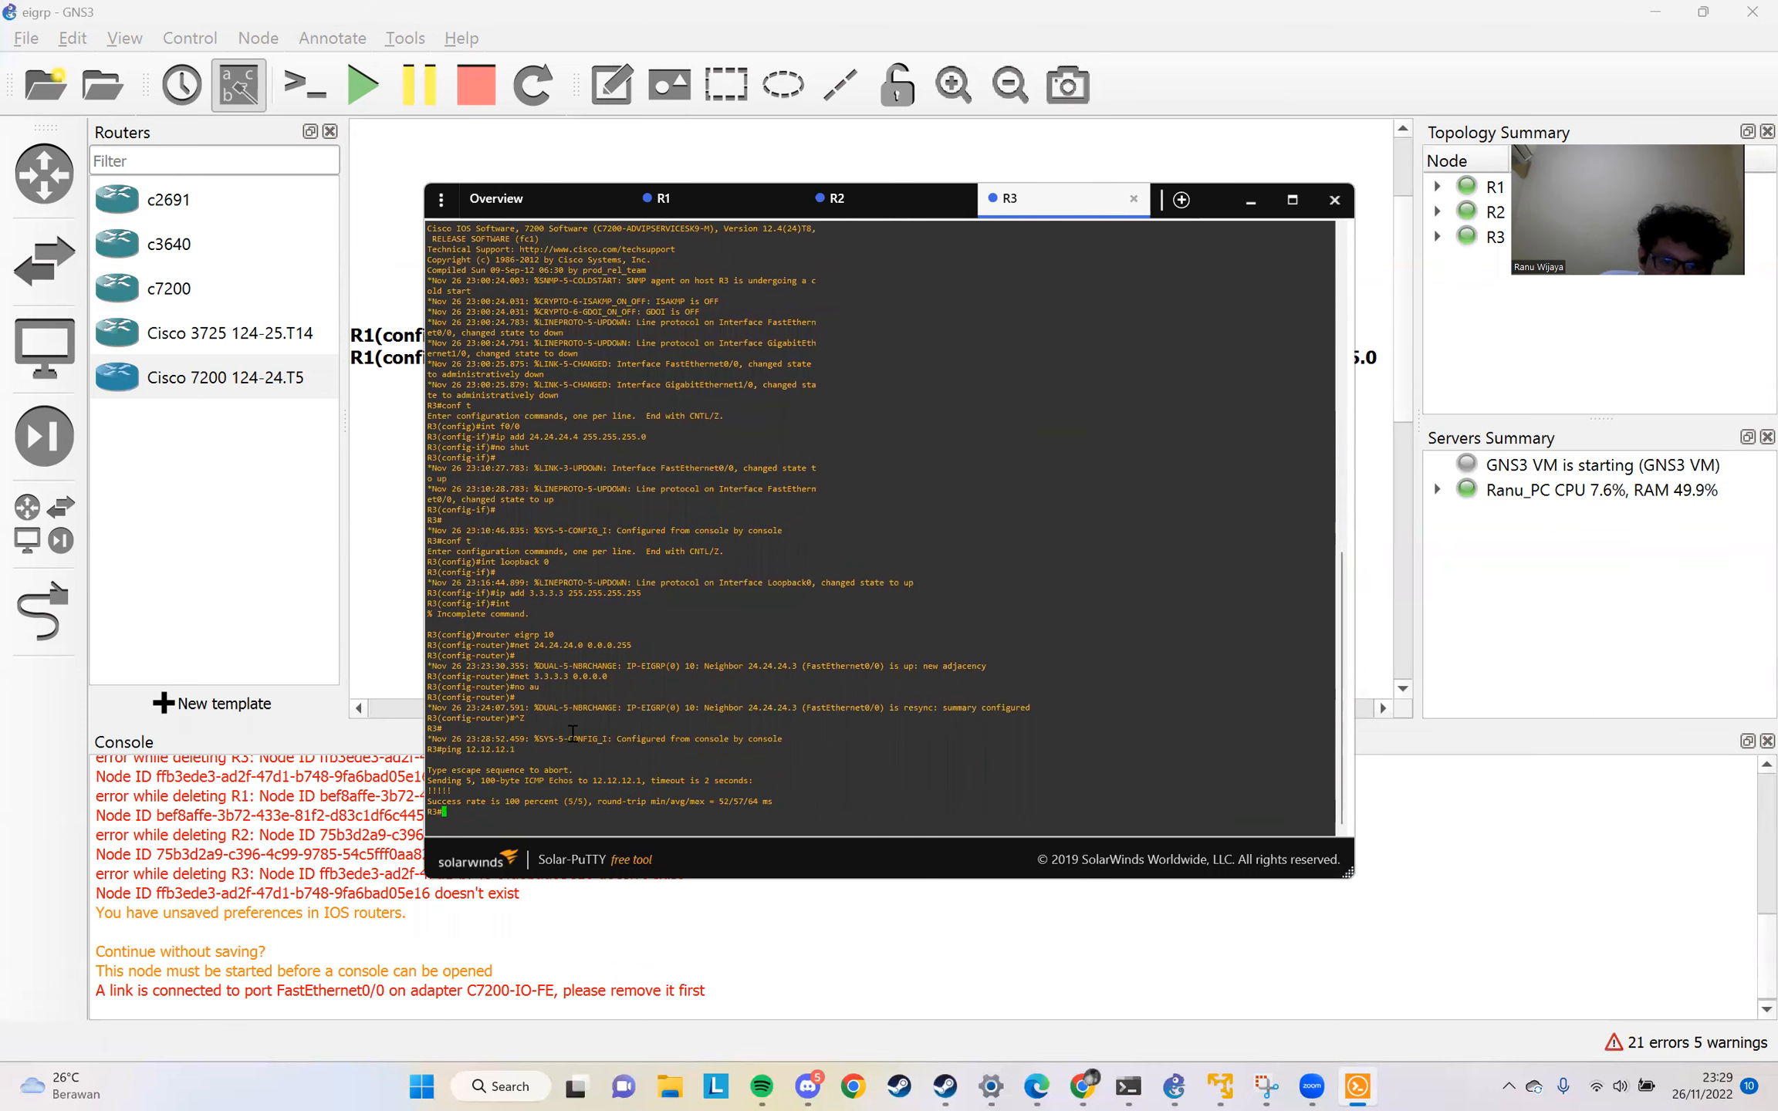
{"action": "left_click_drag", "start_coordinate": [814, 803], "coordinate": [492, 757]}
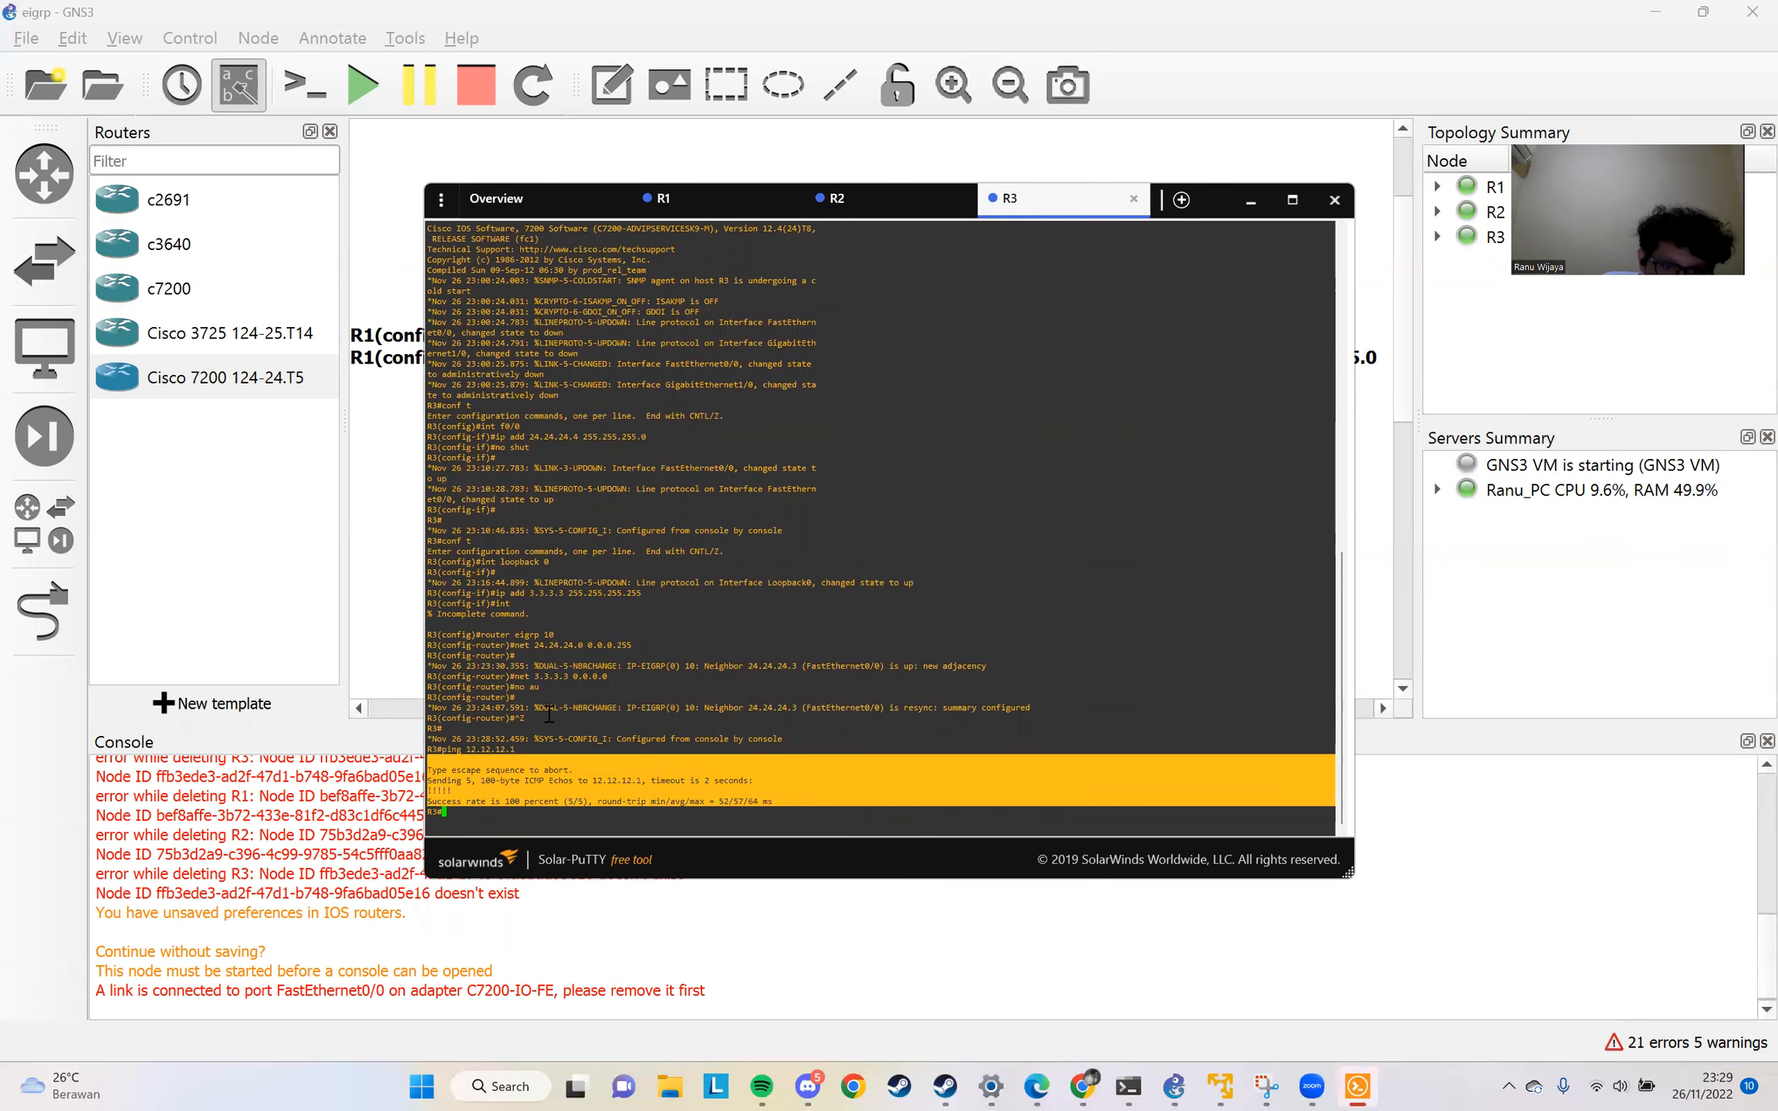
{"action": "left_click", "coordinate": [1262, 206]}
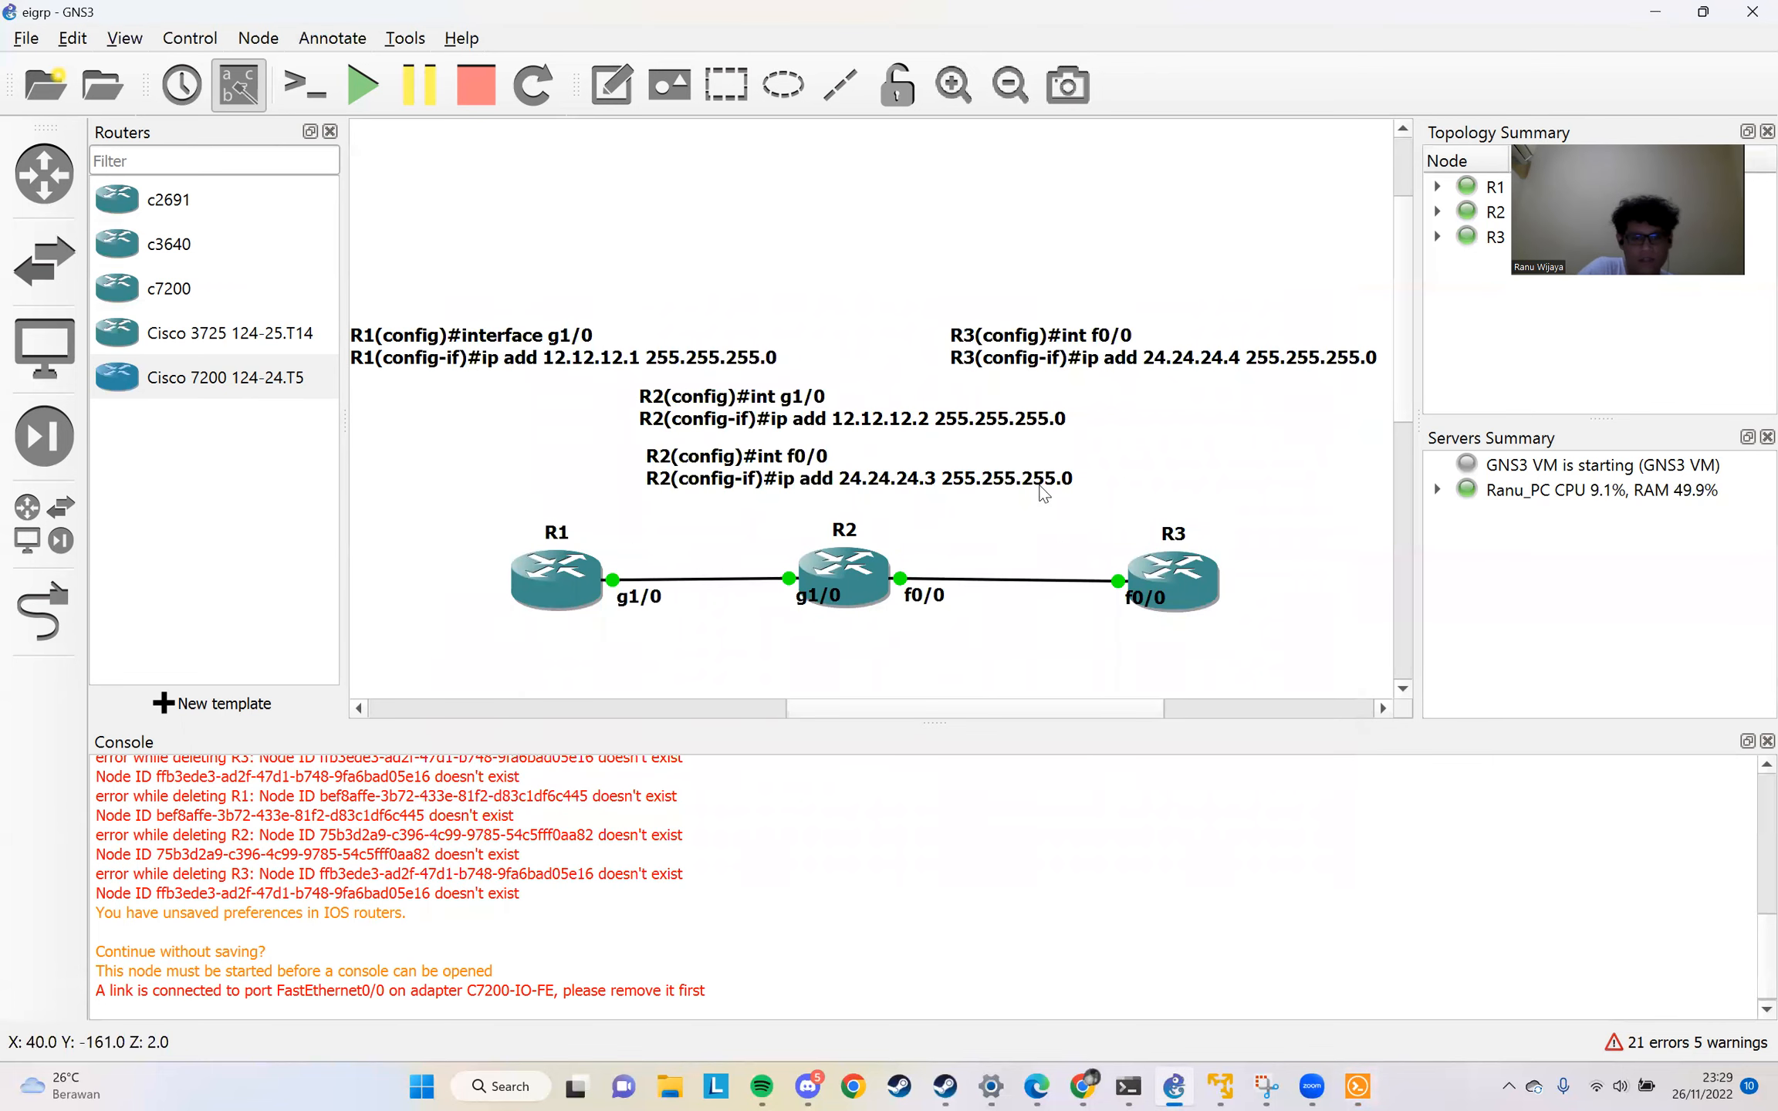
Reopen the R3 console and examine its configuration history, marking the router eigrp 10 command
{"action": "mouse_move", "coordinate": [1312, 1085]}
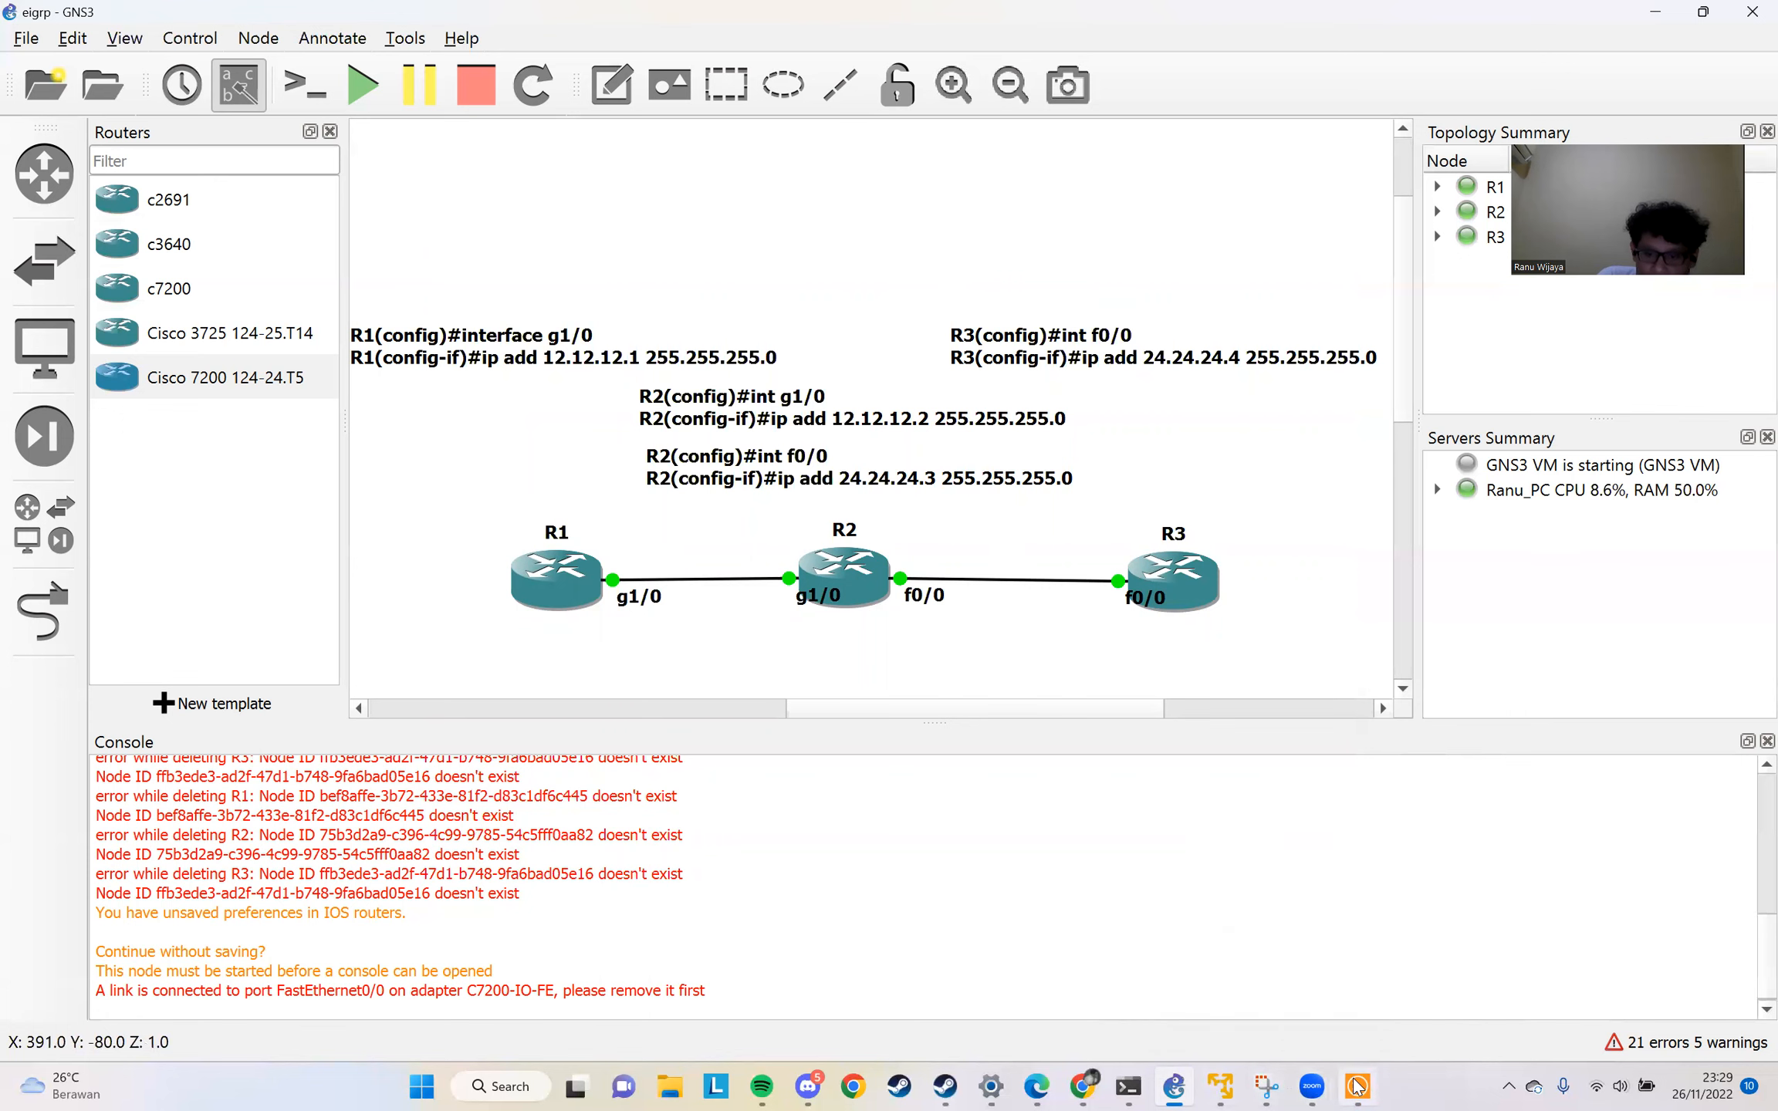
{"action": "left_click", "coordinate": [1328, 980]}
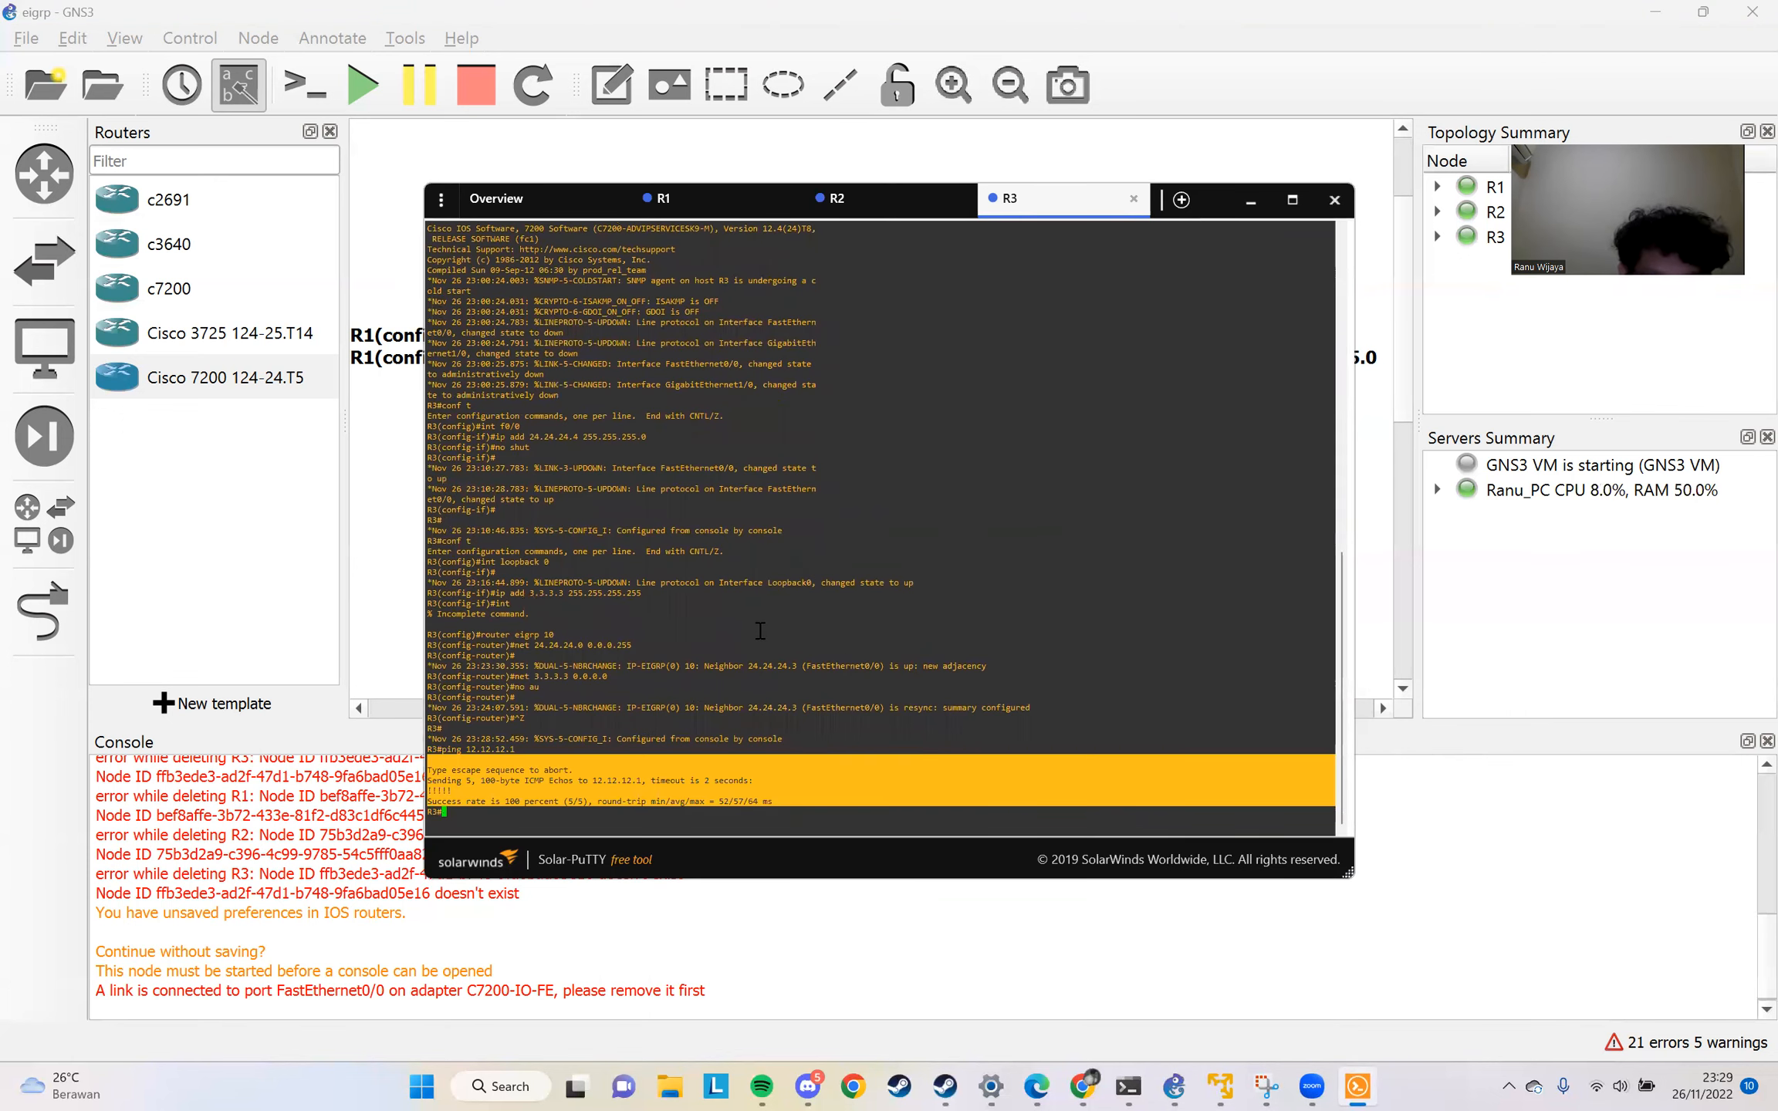
{"action": "scroll", "coordinate": [760, 631], "scroll_direction": "up", "scroll_amount": 9}
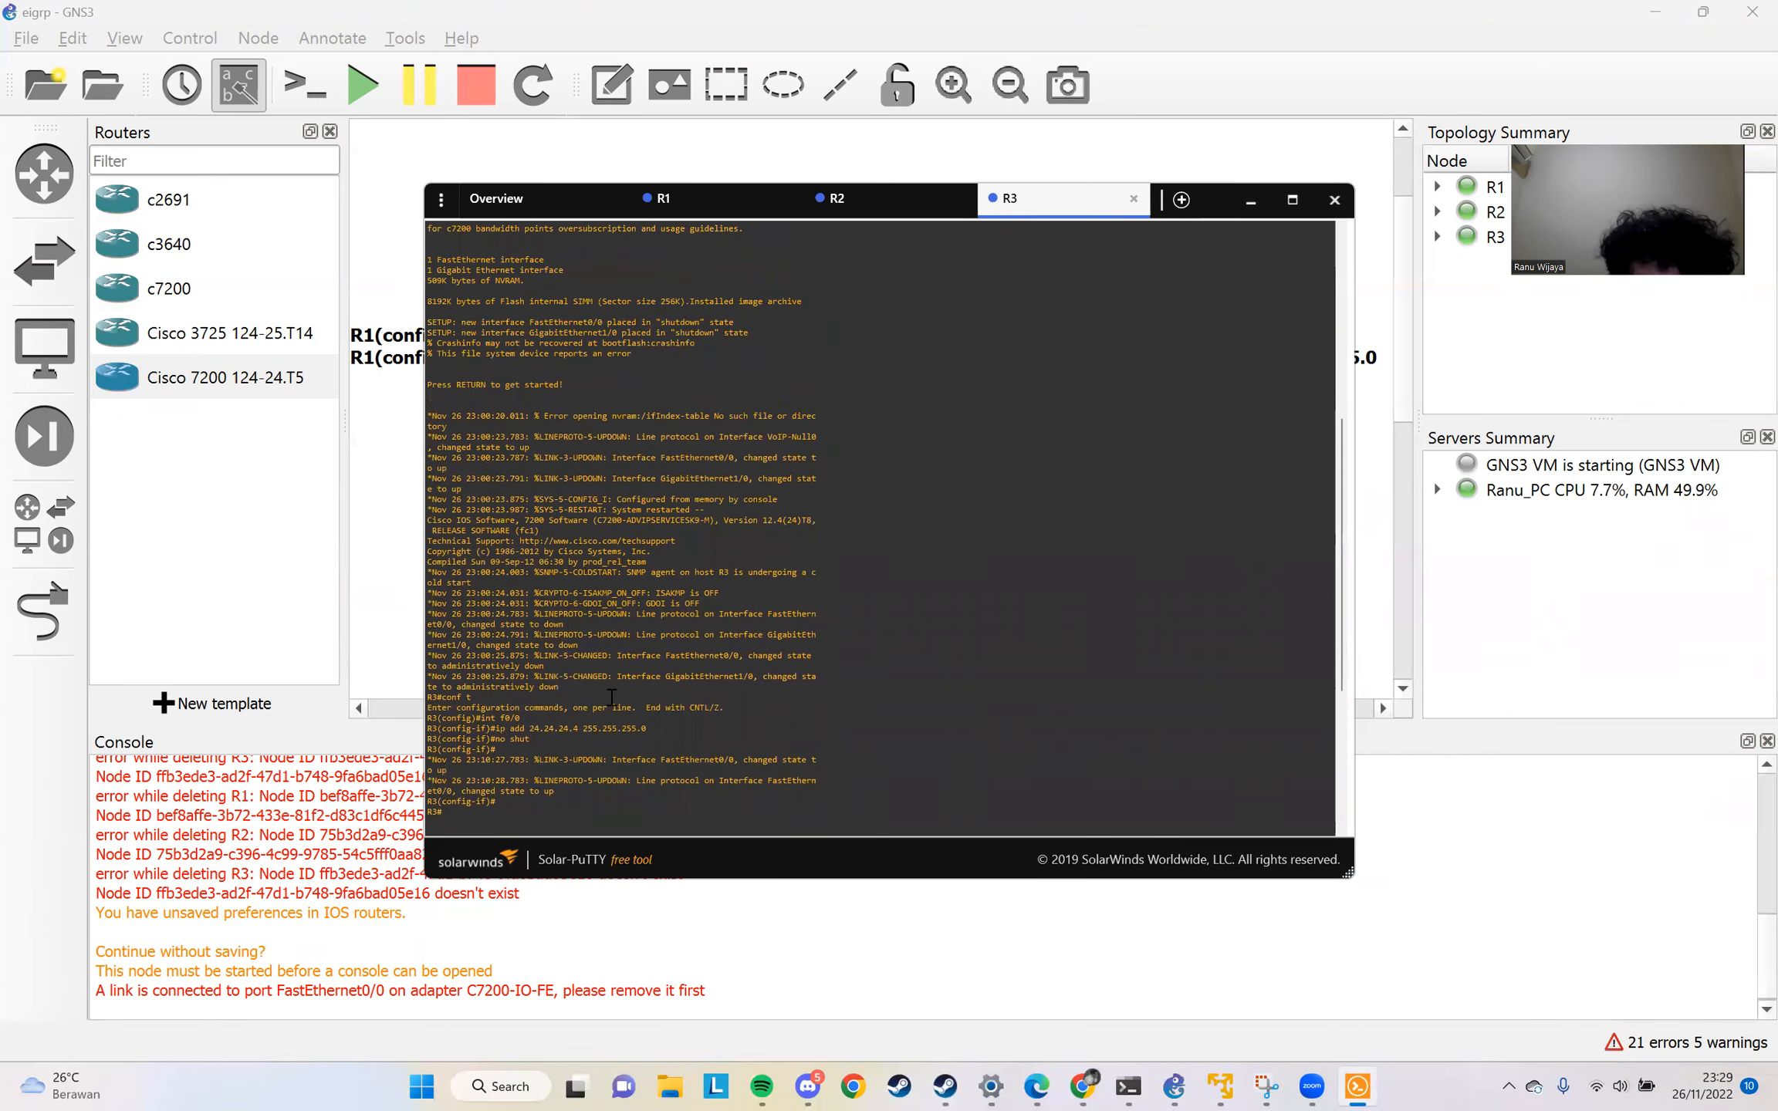
{"action": "scroll", "coordinate": [614, 694], "scroll_direction": "down", "scroll_amount": 9}
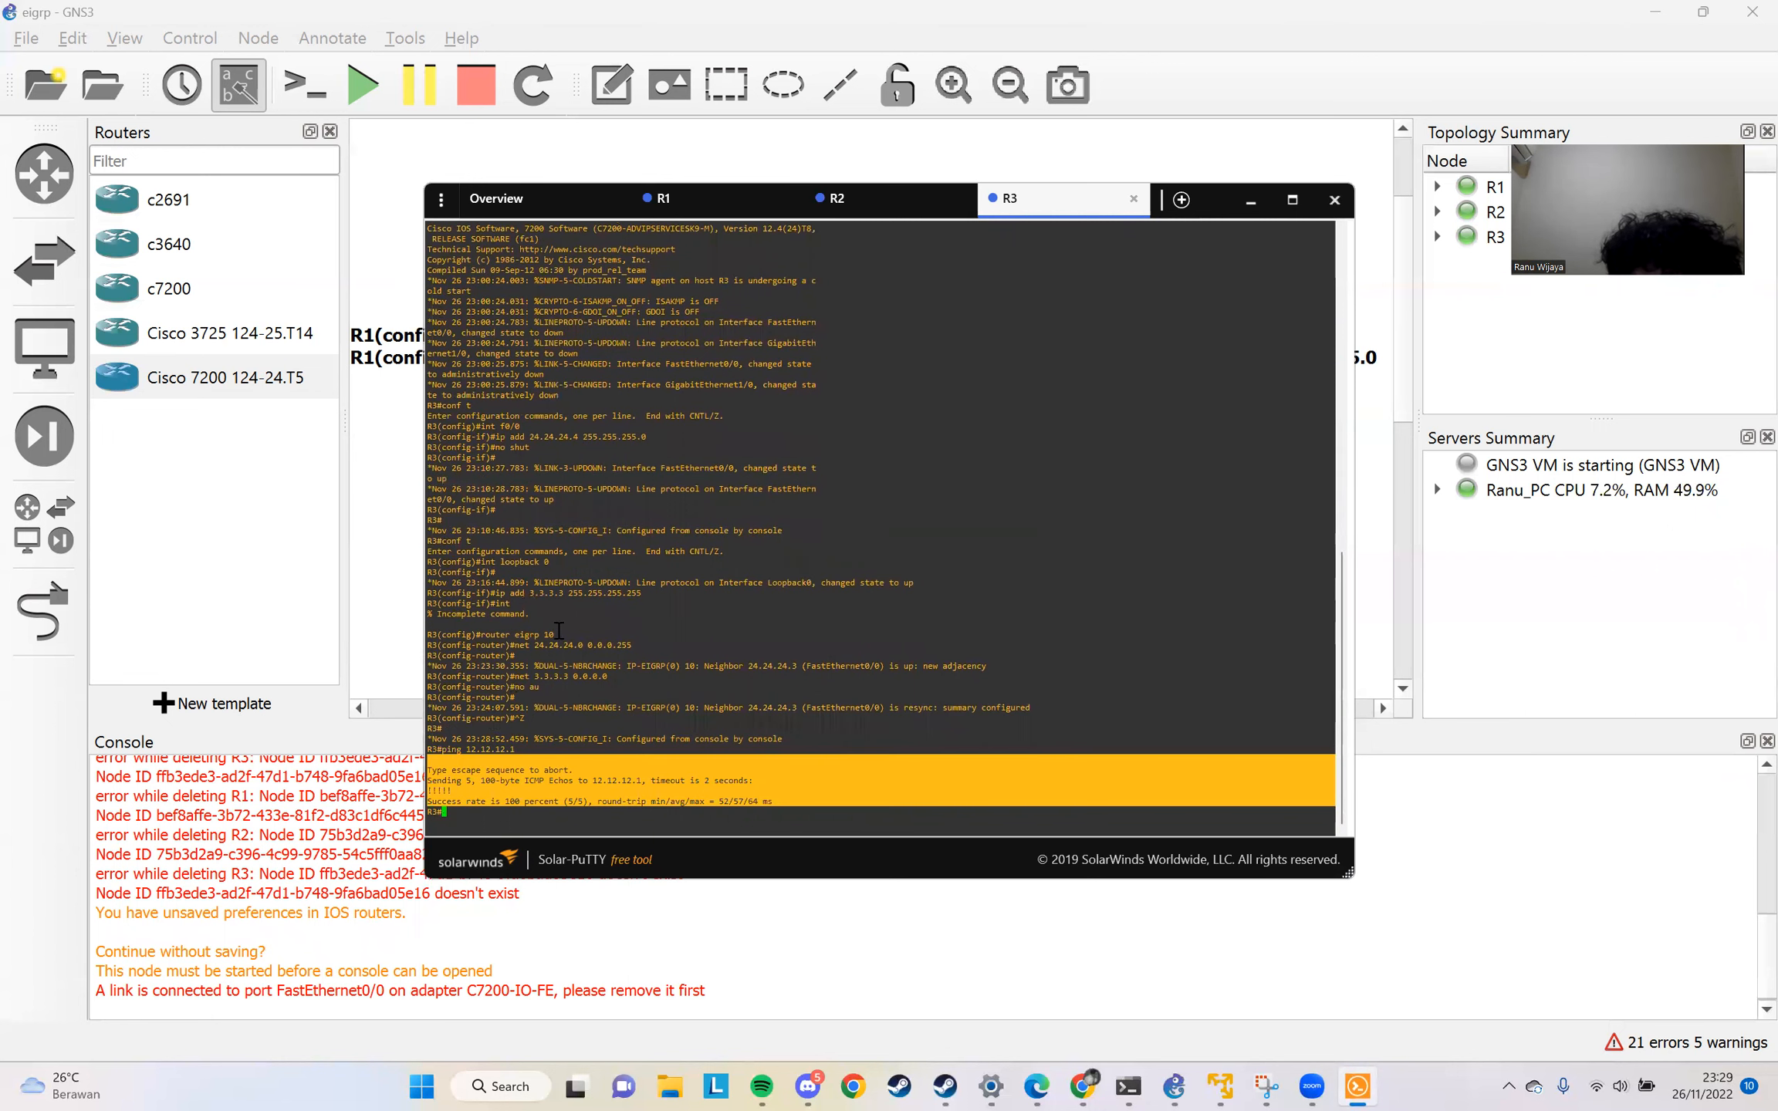
{"action": "left_click_drag", "start_coordinate": [425, 634], "coordinate": [622, 630]}
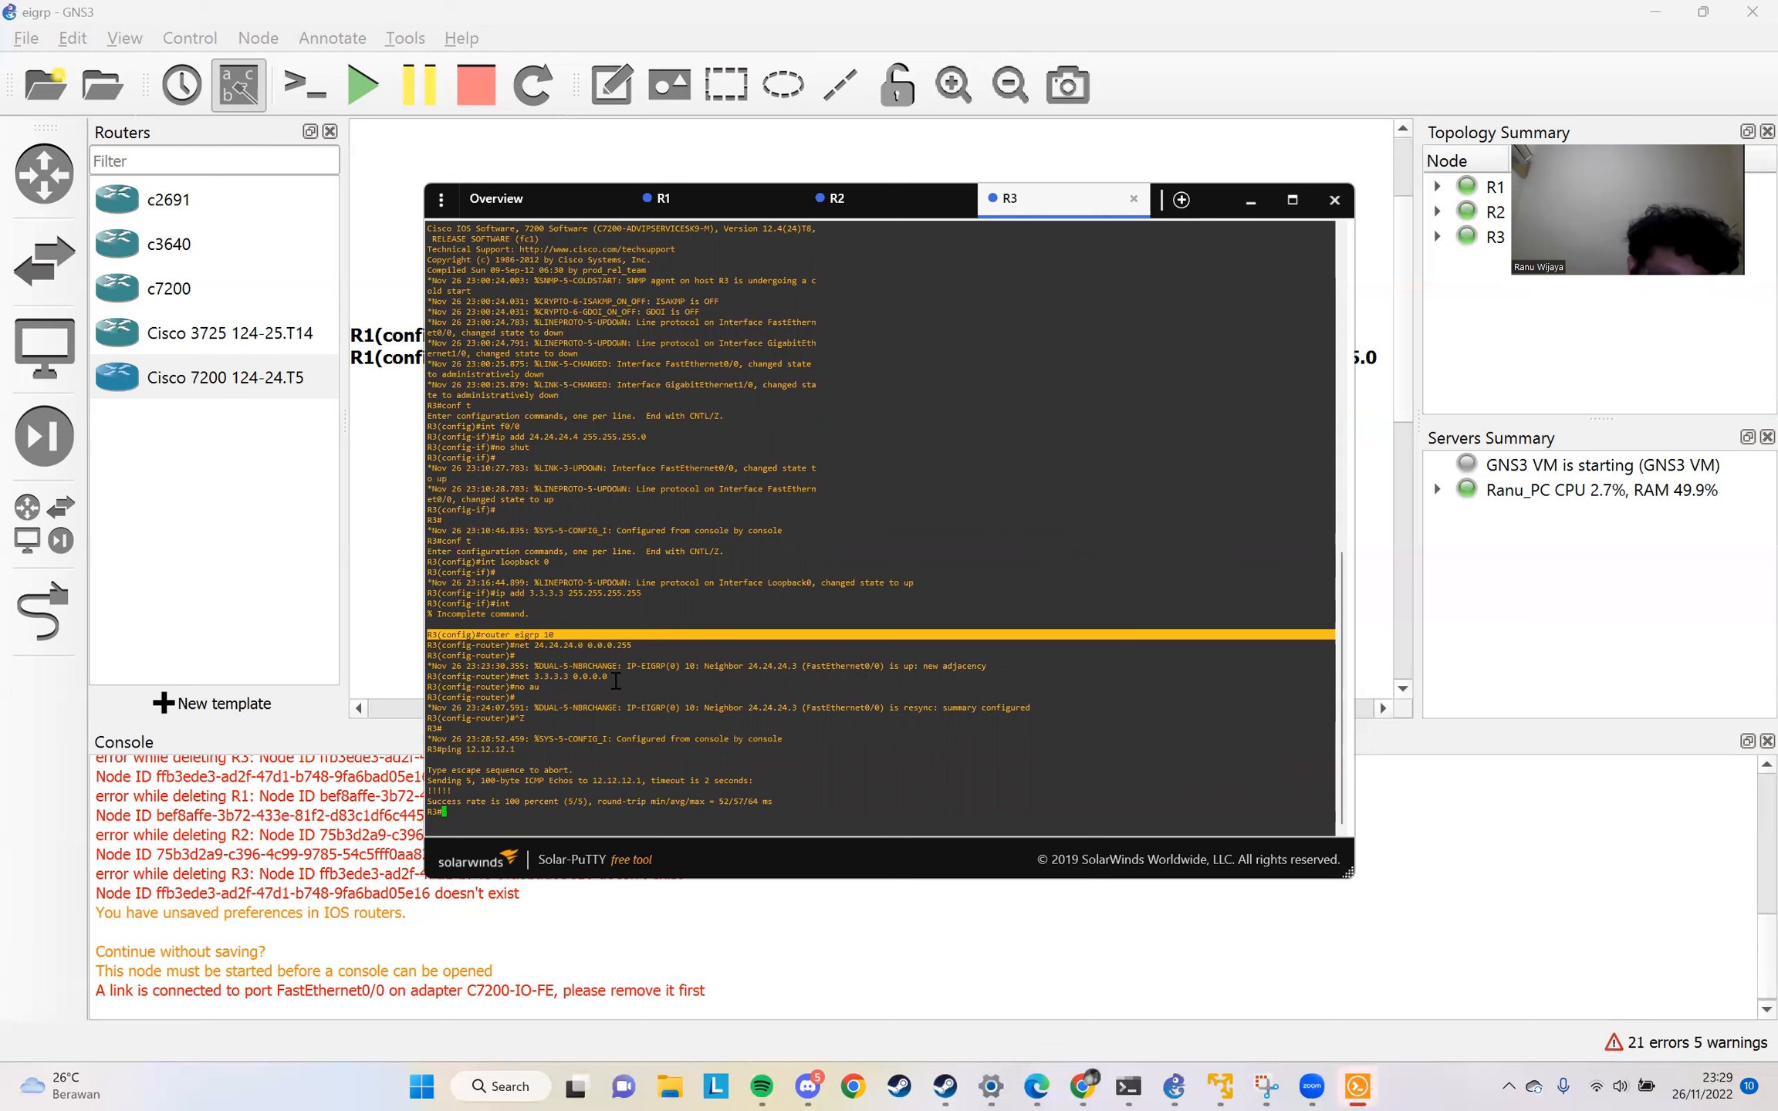
Mark the router eigrp 10 and net 24.24.24.0 0.0.0.255 commands in the R3 console, then minimize the console
{"action": "left_click_drag", "start_coordinate": [641, 643], "coordinate": [421, 630]}
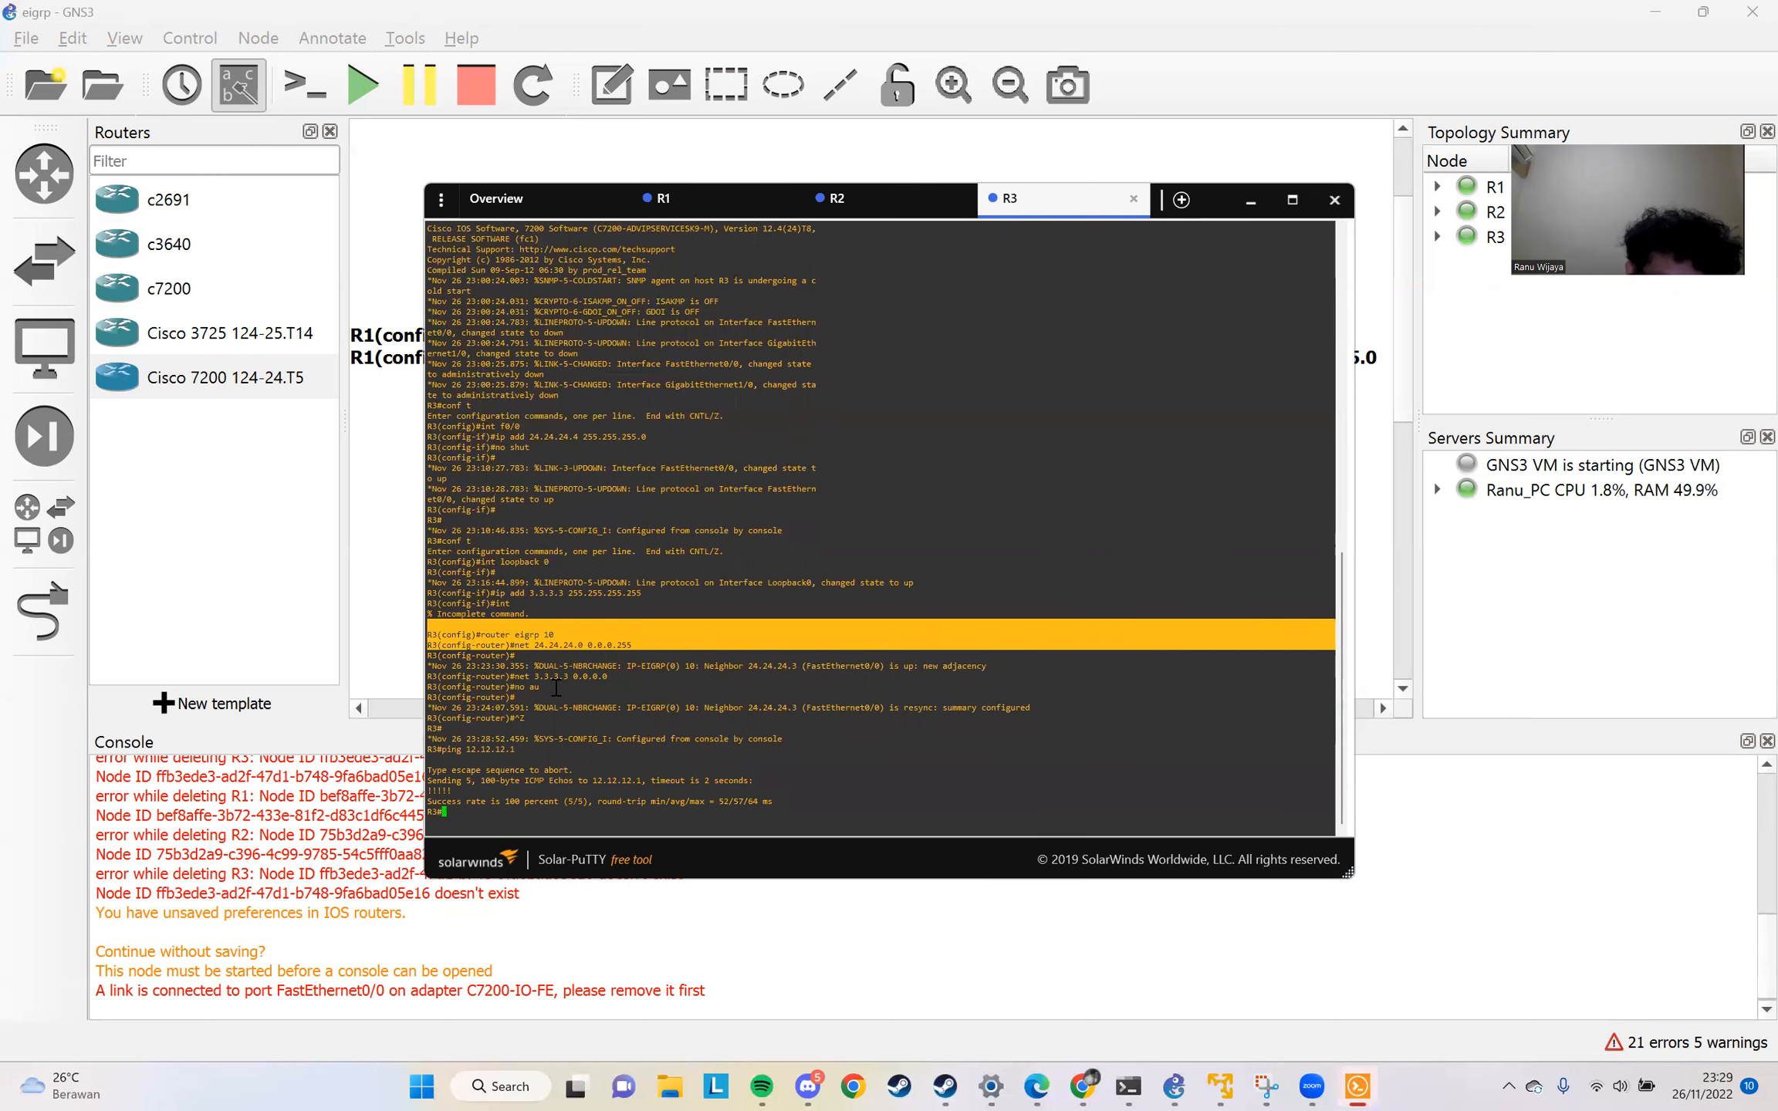
{"action": "left_click", "coordinate": [600, 629]}
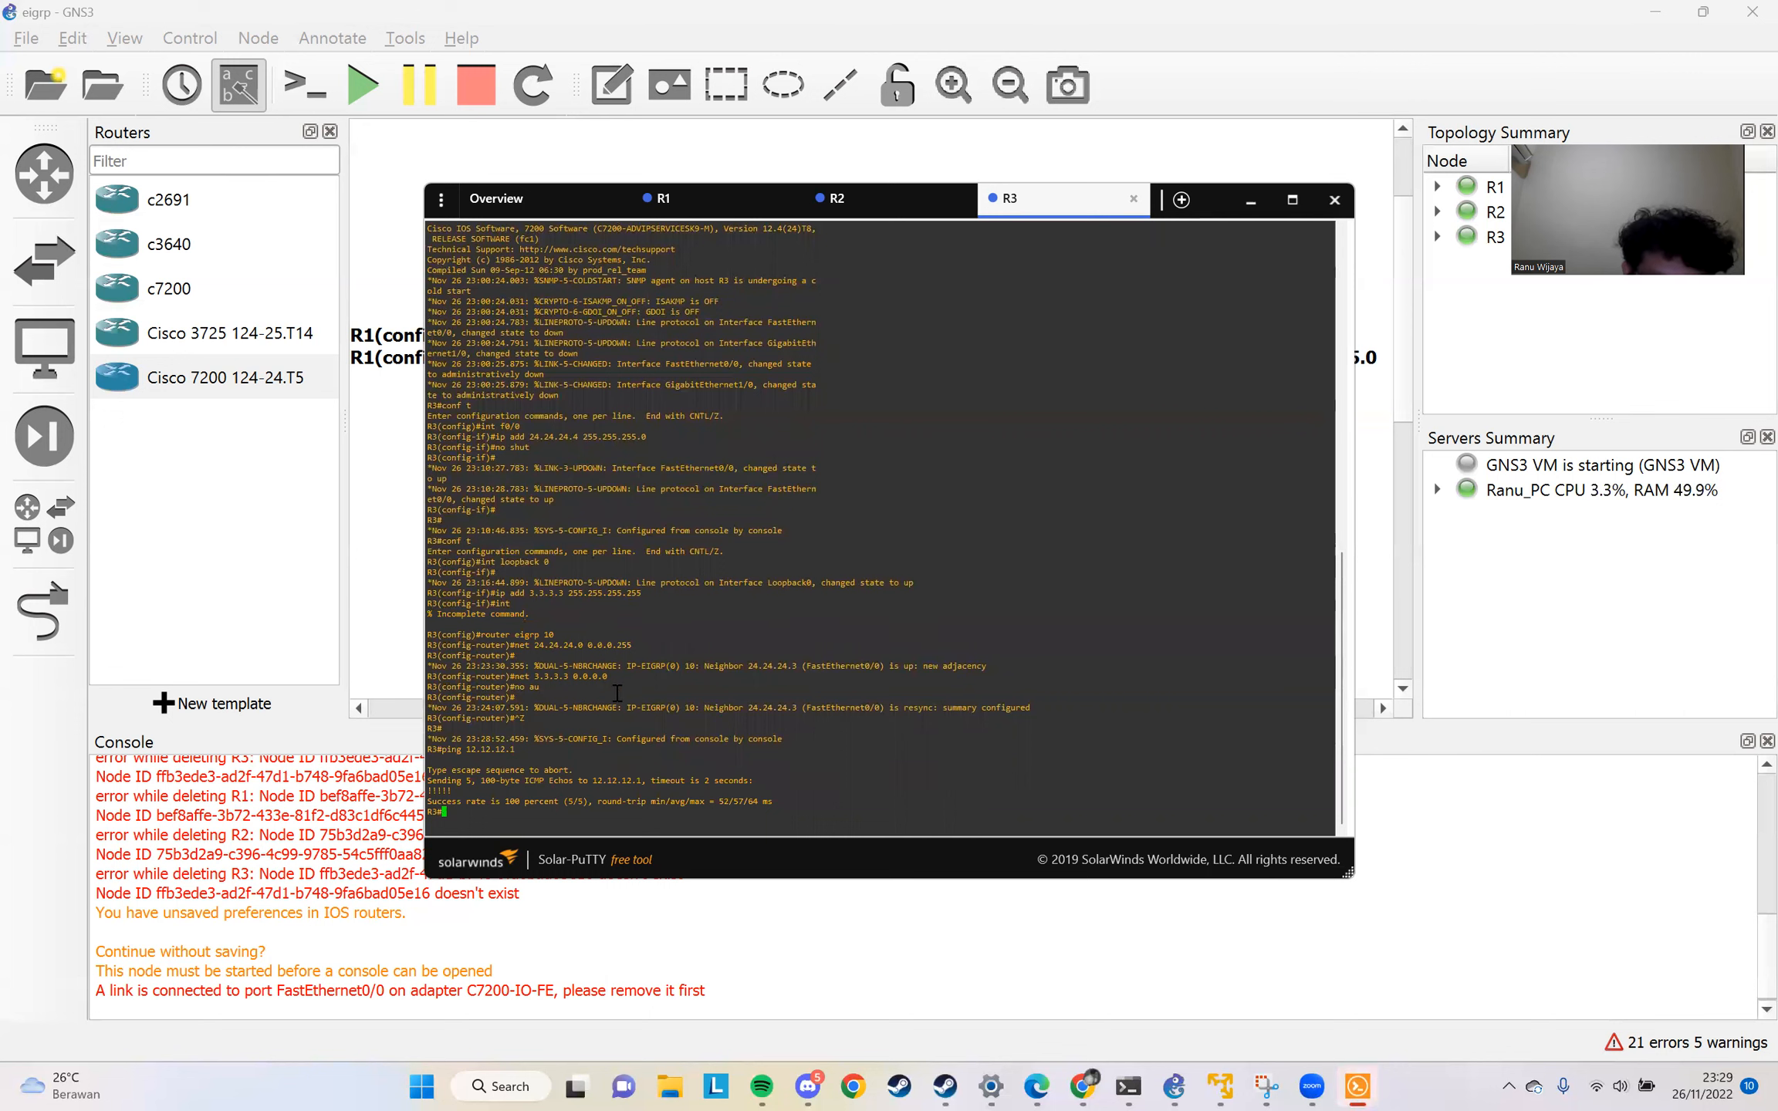
{"action": "left_click_drag", "start_coordinate": [591, 644], "coordinate": [435, 621]}
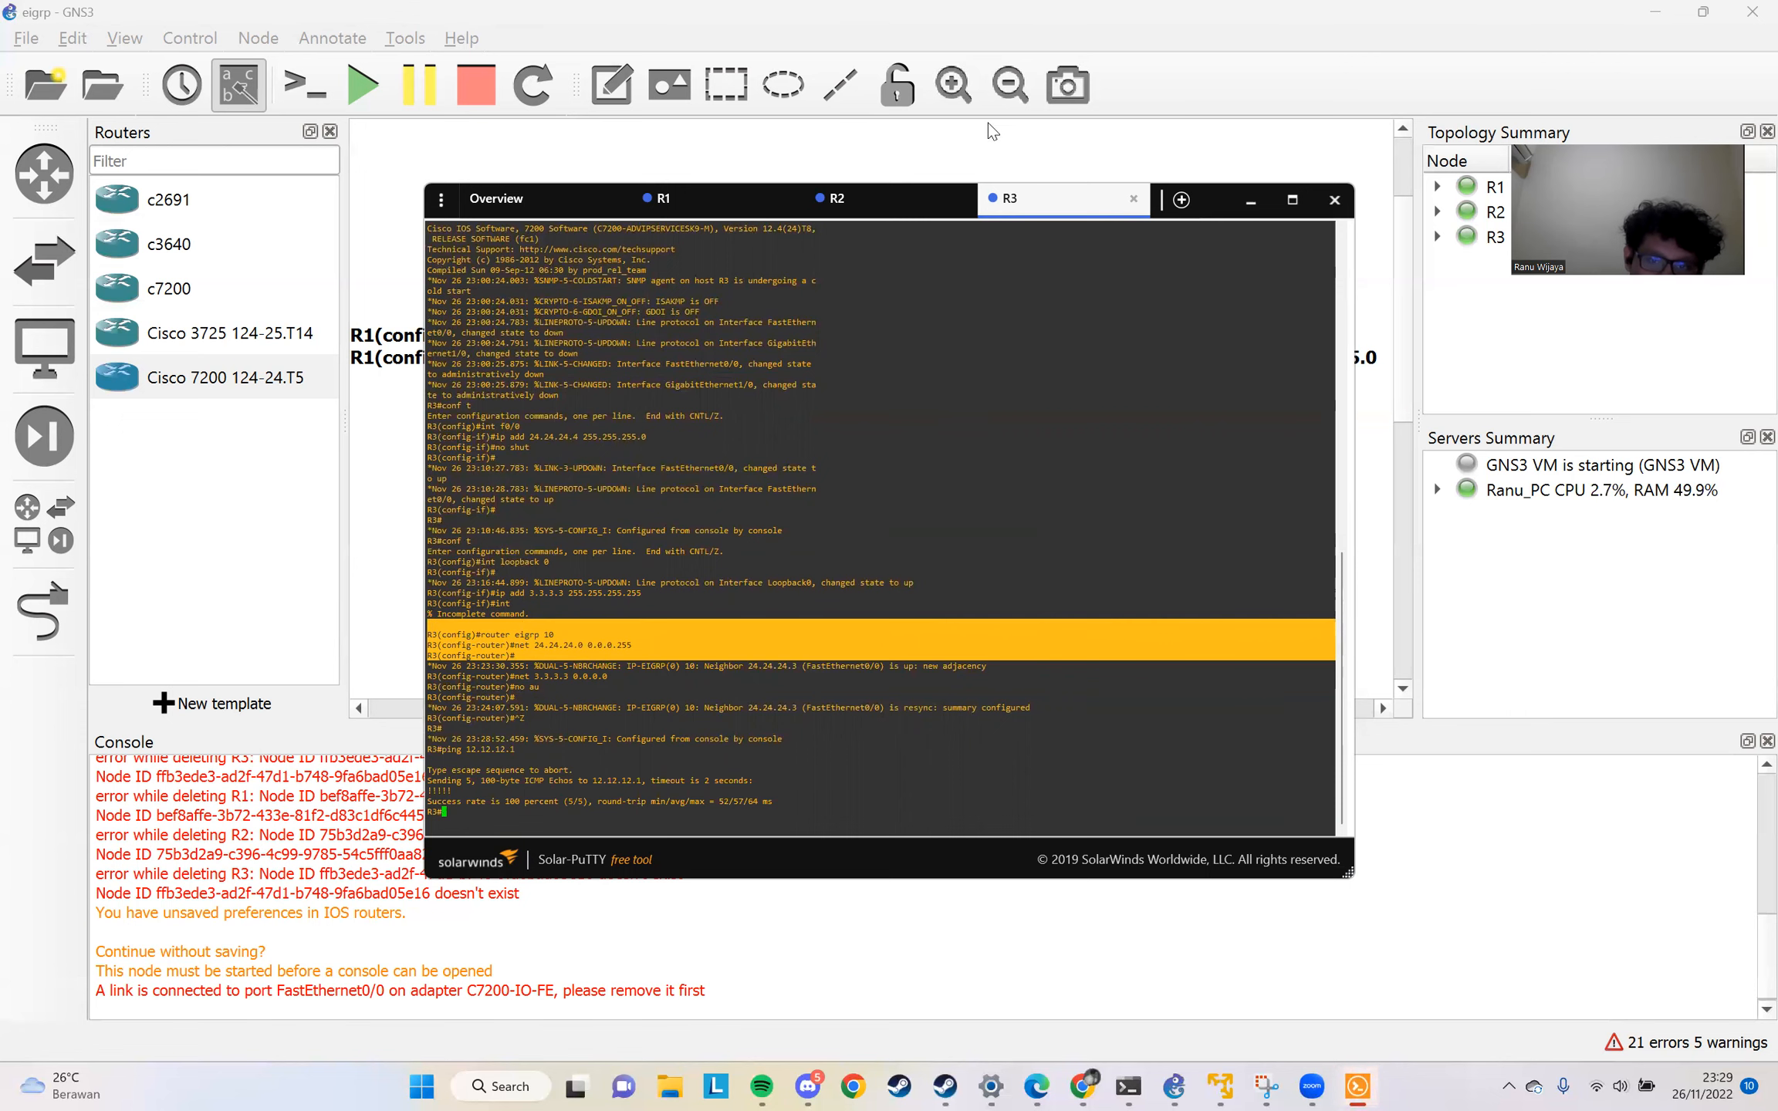
{"action": "left_click", "coordinate": [1251, 201]}
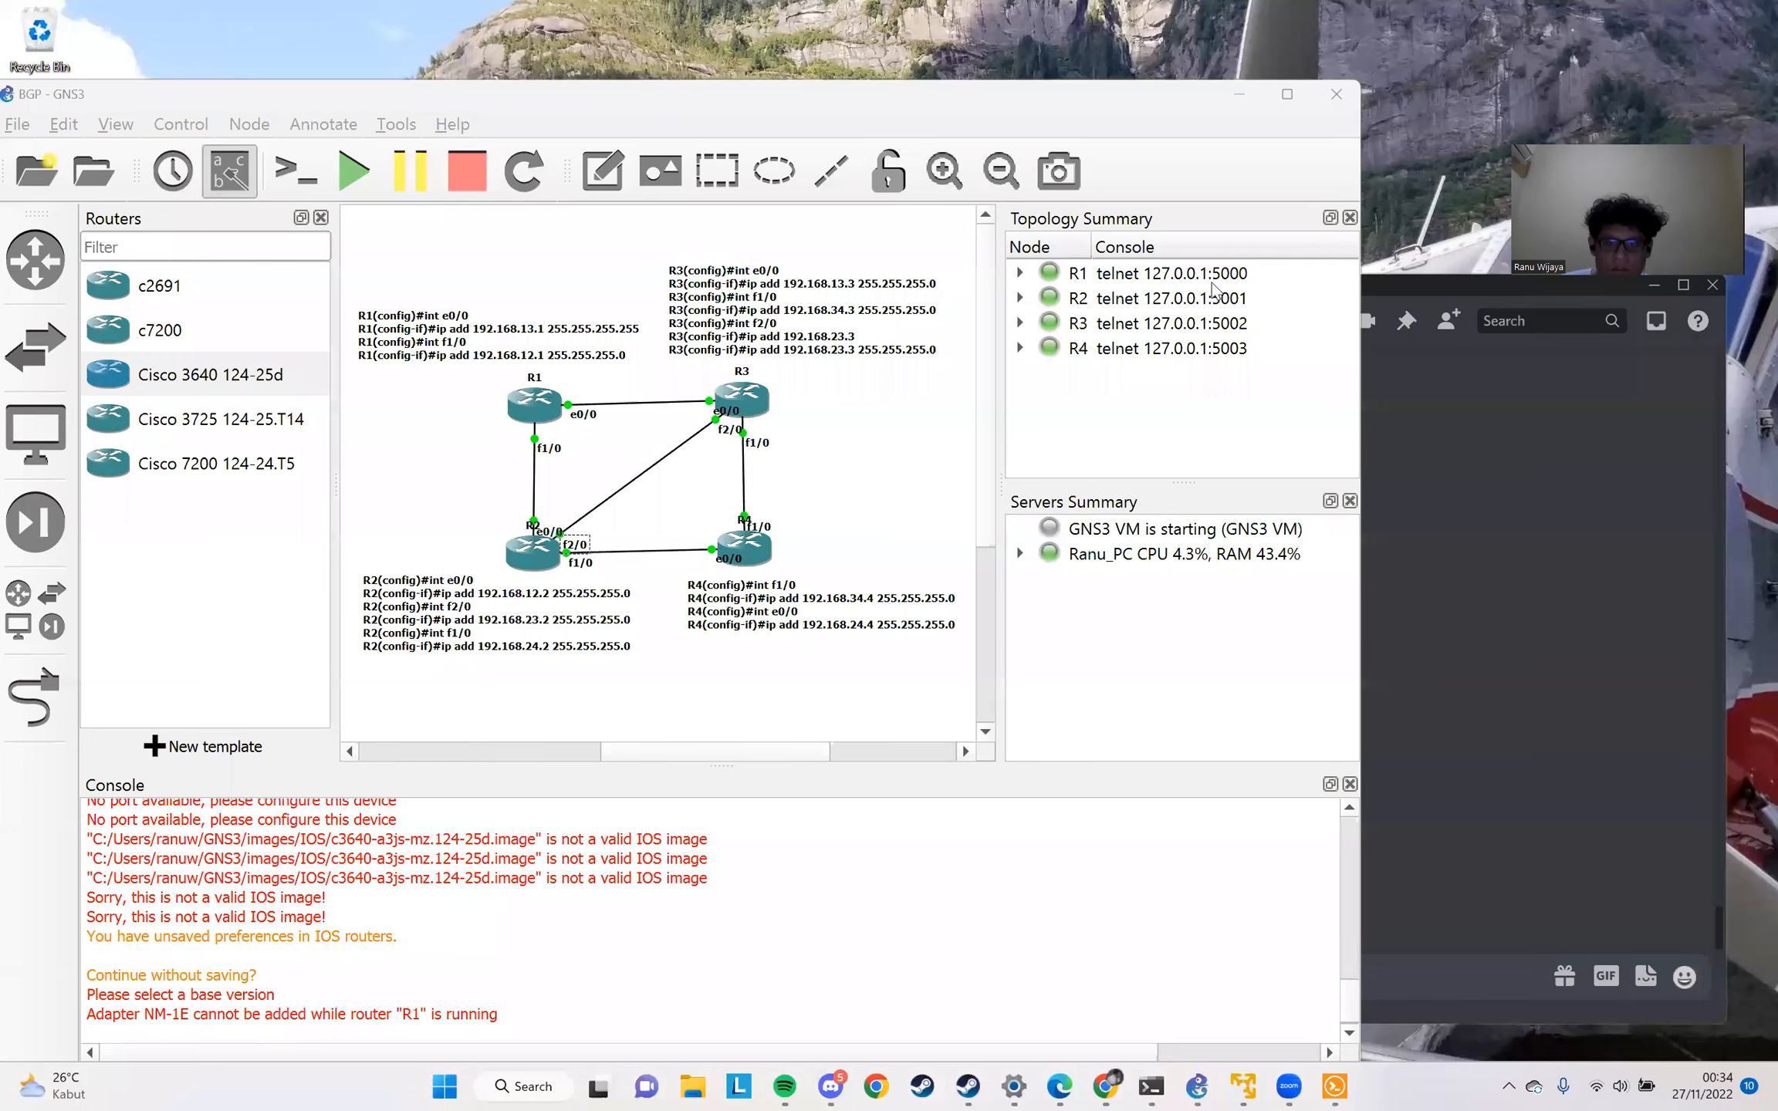
Maximize the BGP project window and enlarge the four-router topology to review its links and interface address notes
{"action": "left_click", "coordinate": [1274, 93]}
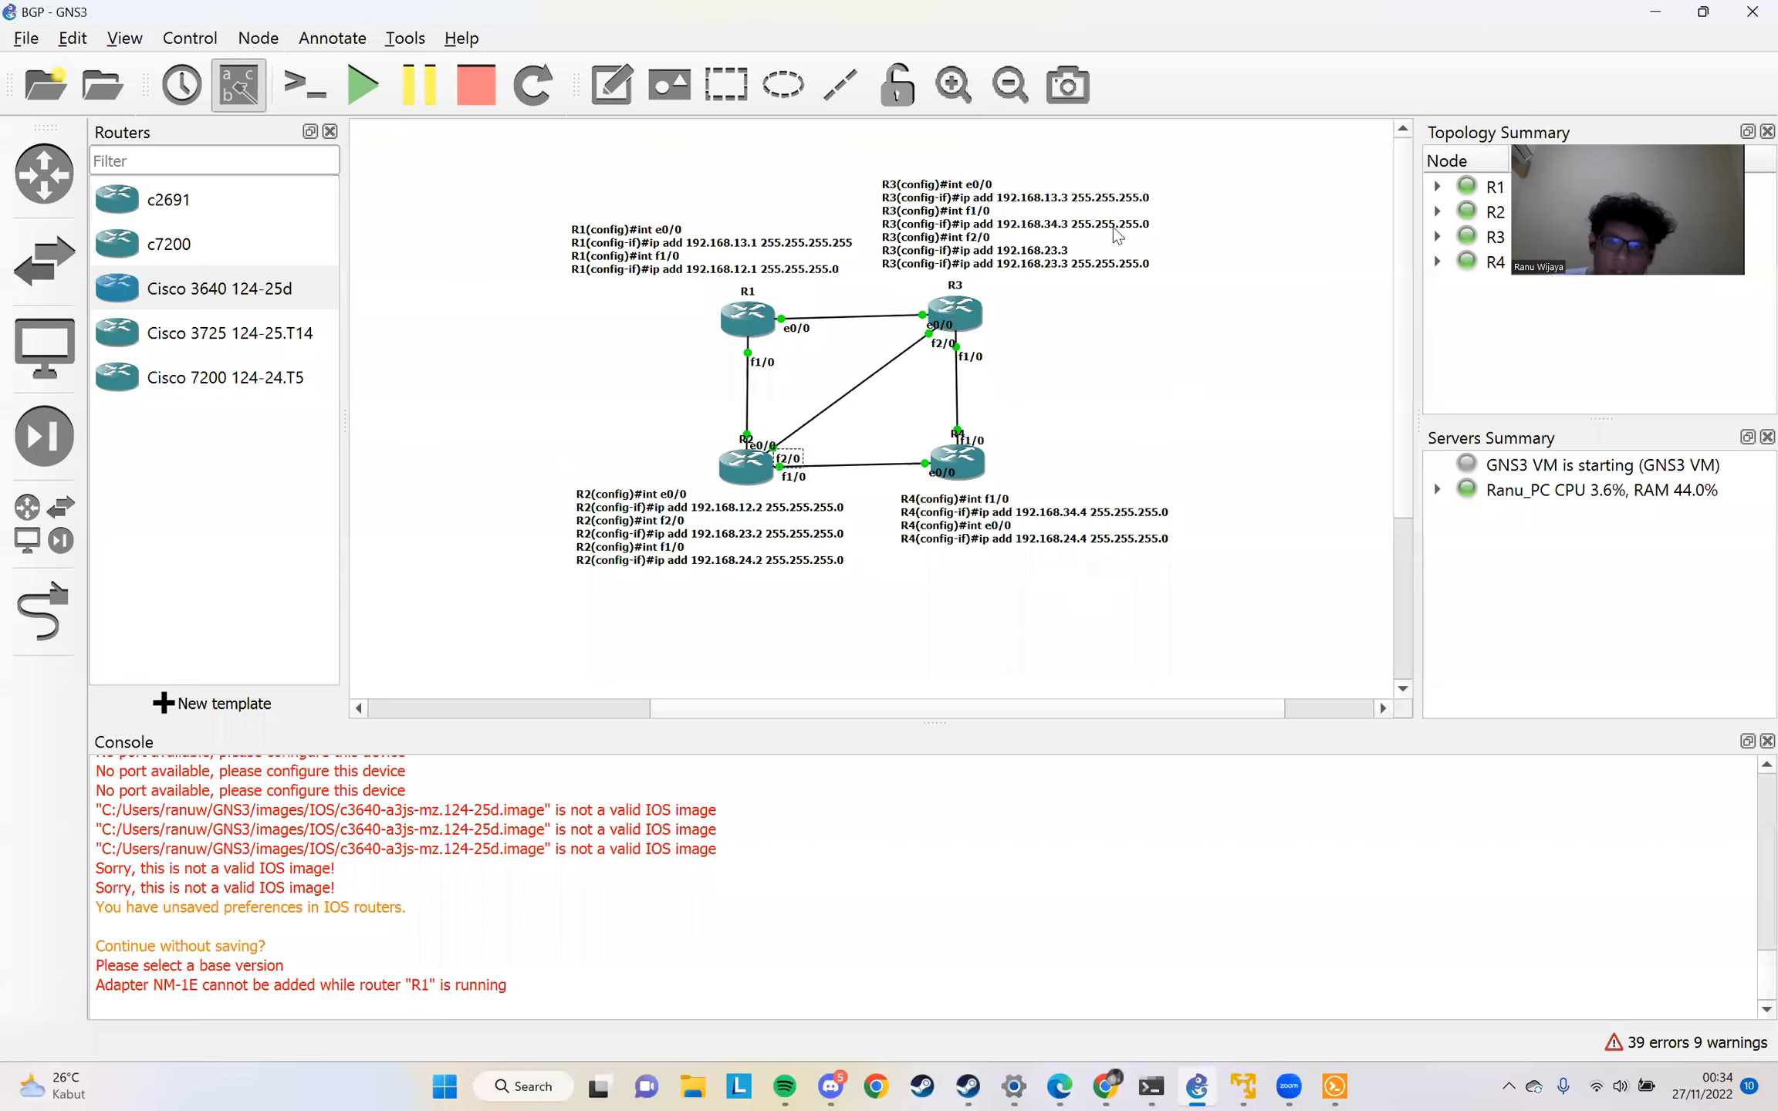
{"action": "left_click", "coordinate": [951, 85]}
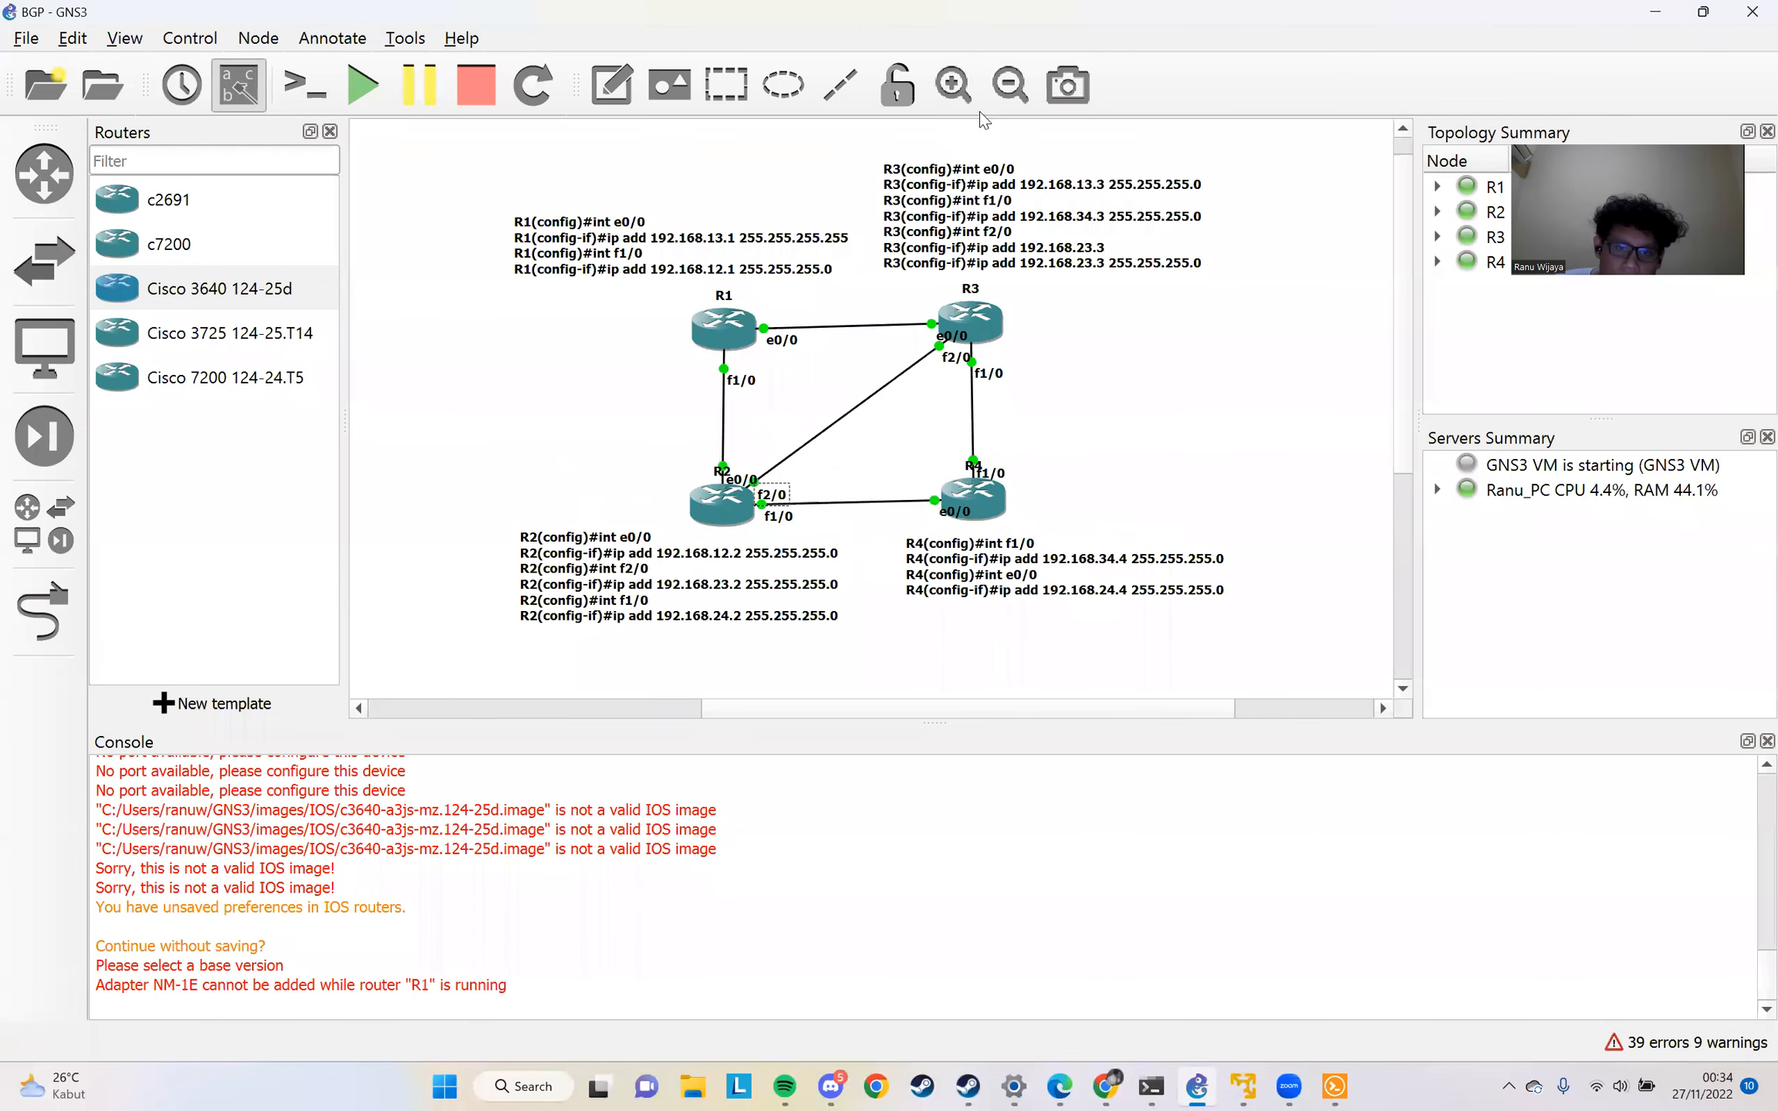
{"action": "scroll", "coordinate": [880, 393], "scroll_direction": "up", "scroll_amount": 2}
{"action": "scroll", "coordinate": [880, 394], "scroll_direction": "down", "scroll_amount": 2}
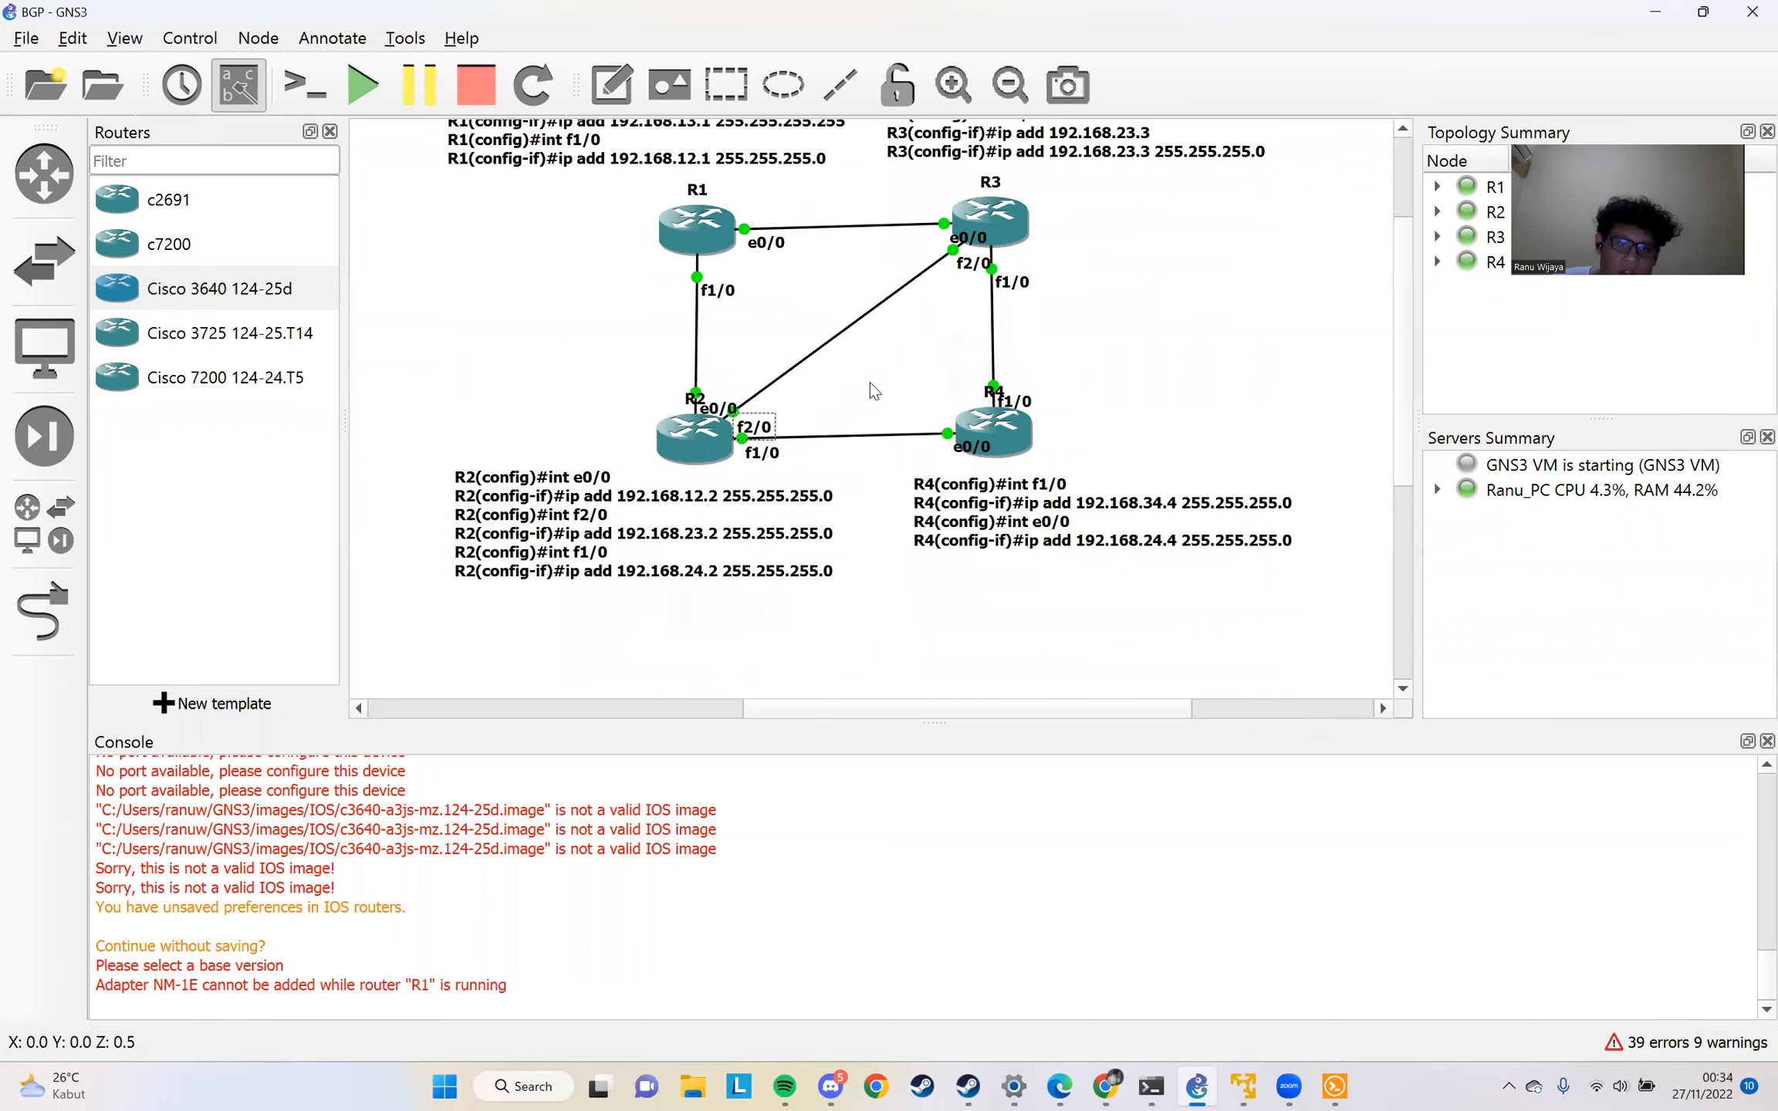
{"action": "scroll", "coordinate": [873, 389], "scroll_direction": "up", "scroll_amount": 1}
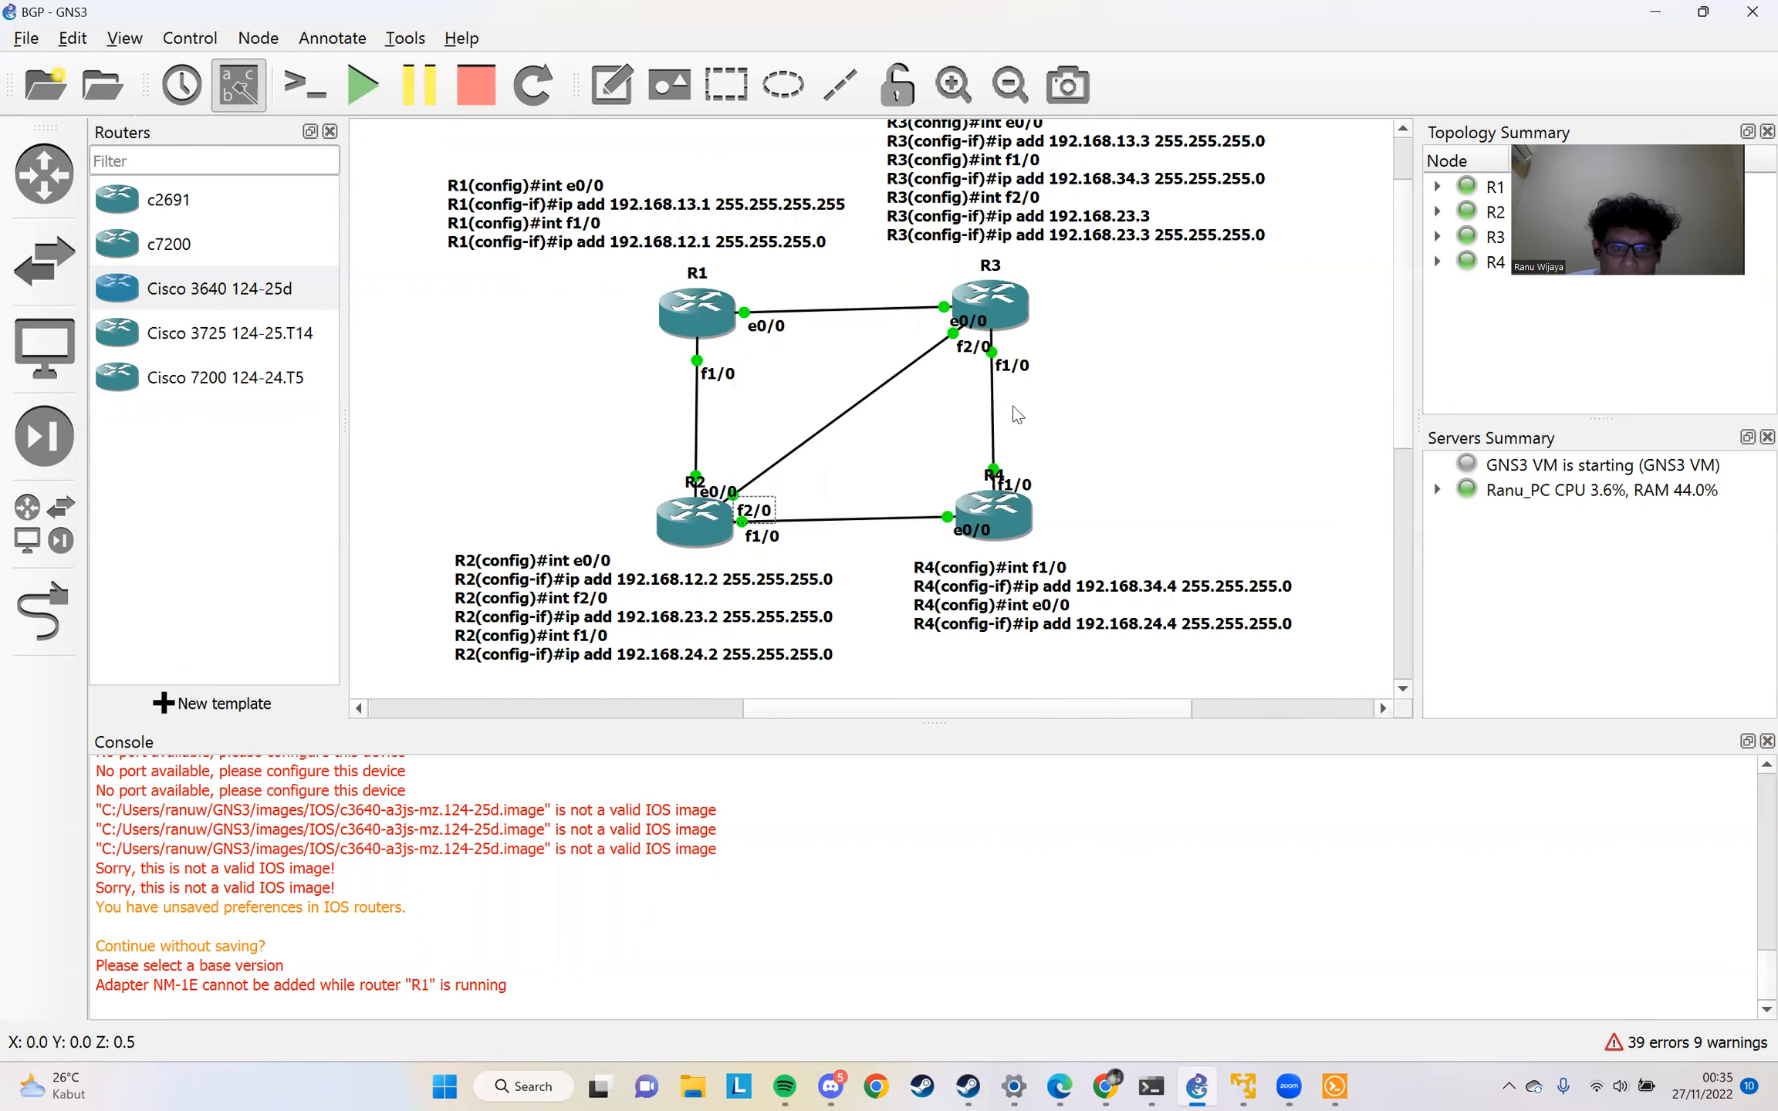
Open the router consoles and mark the router bgp 12 configuration block in the R2 session
{"action": "right_click", "coordinate": [994, 511]}
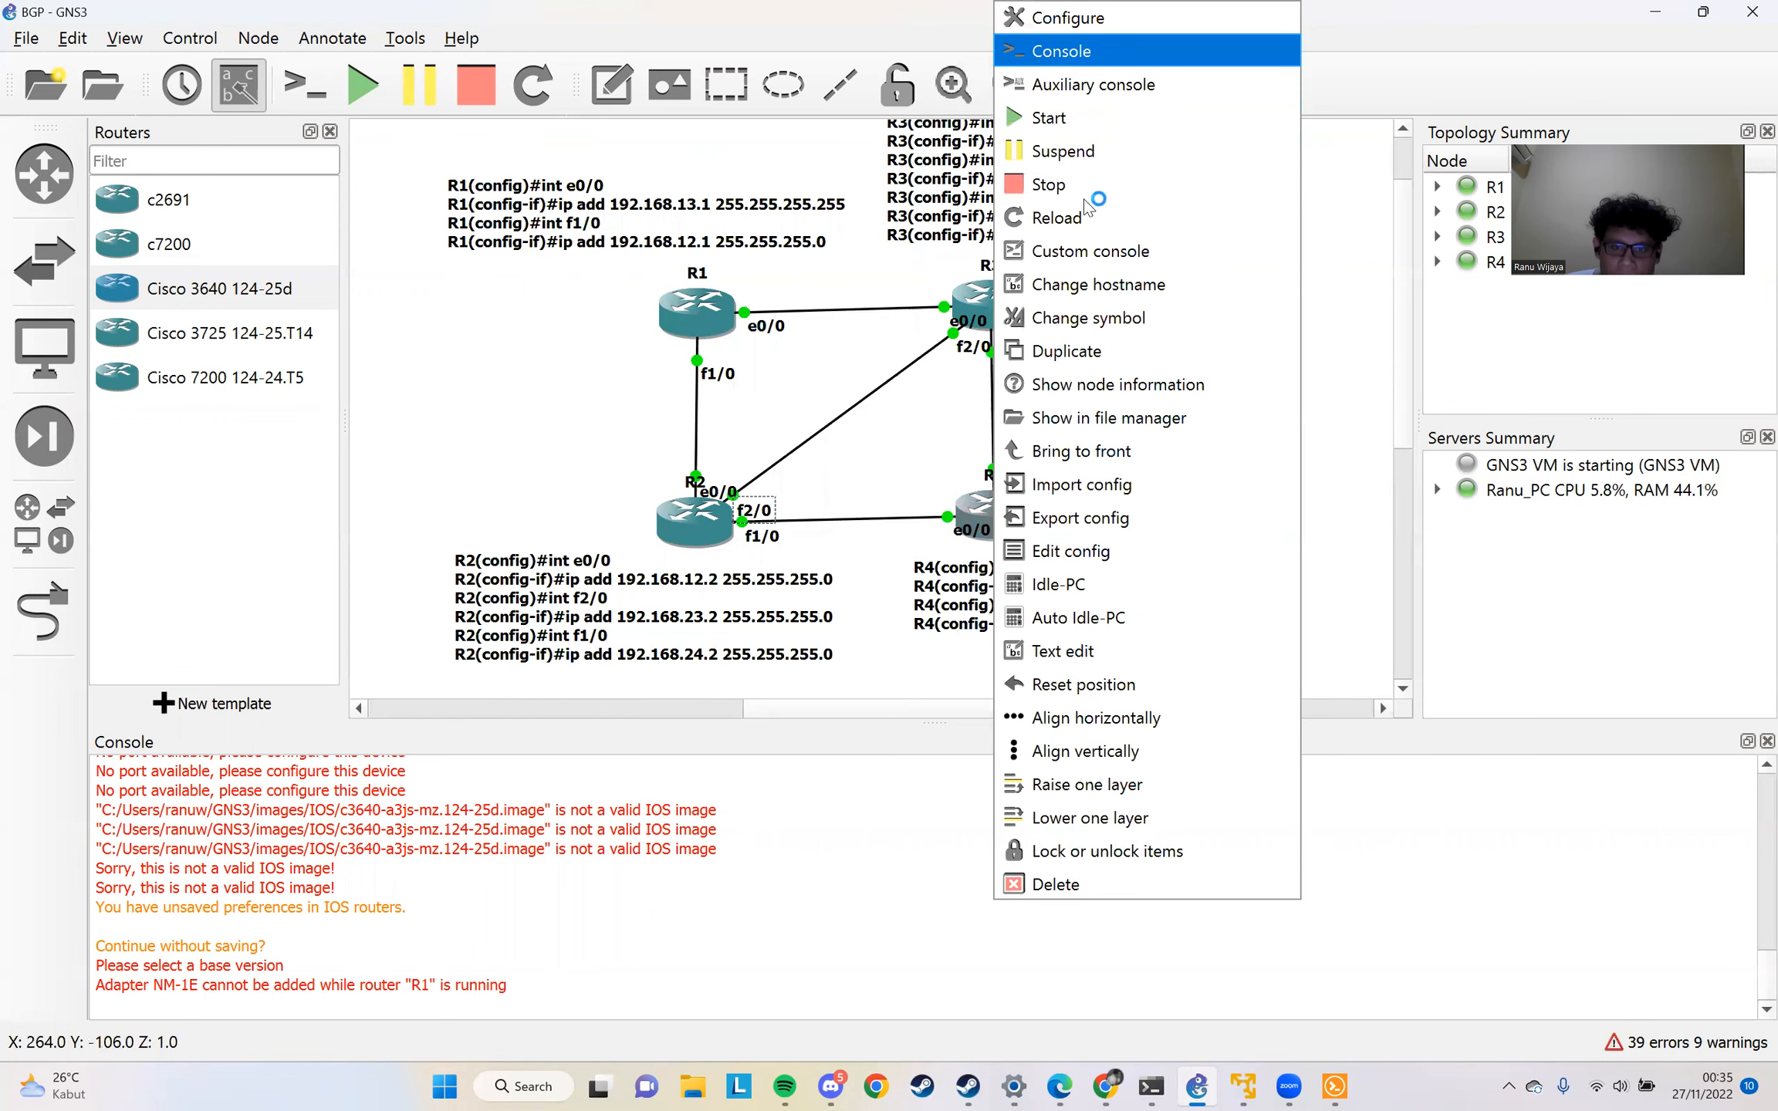
{"action": "left_click", "coordinate": [1067, 53]}
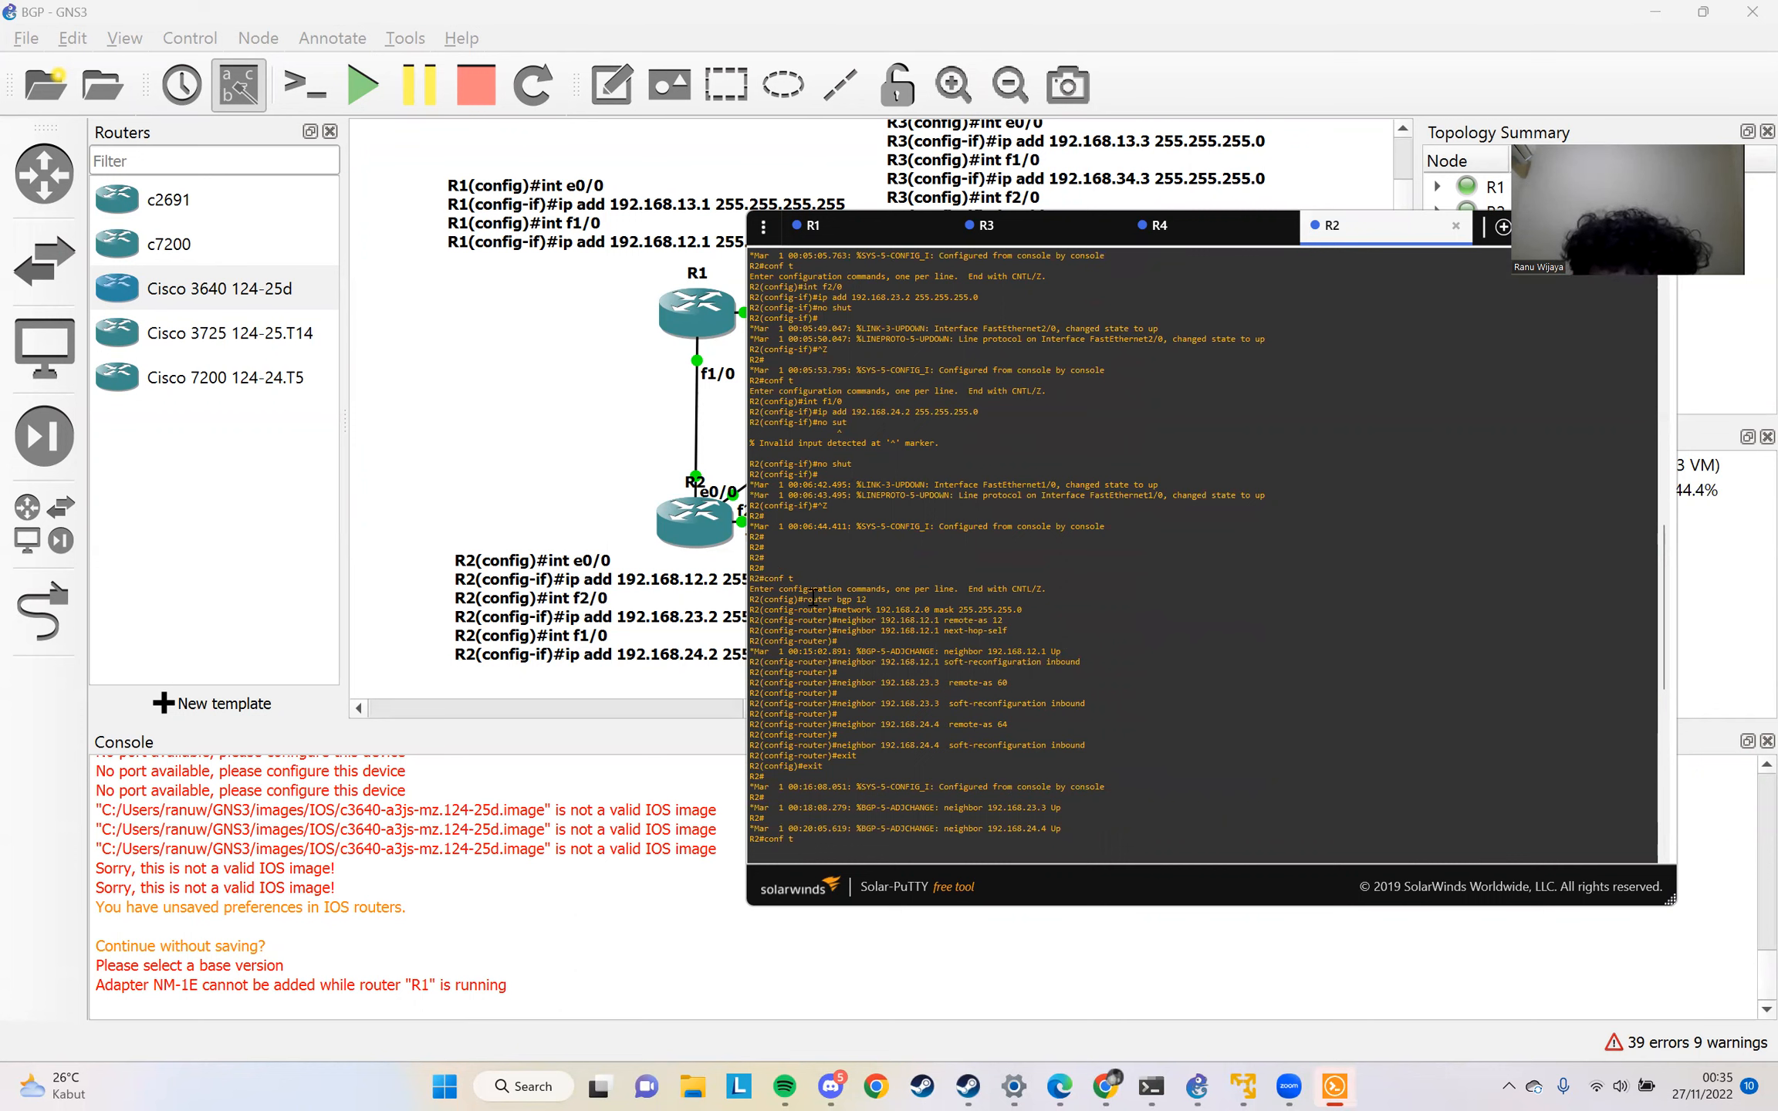
{"action": "left_click_drag", "start_coordinate": [753, 589], "coordinate": [1116, 756]}
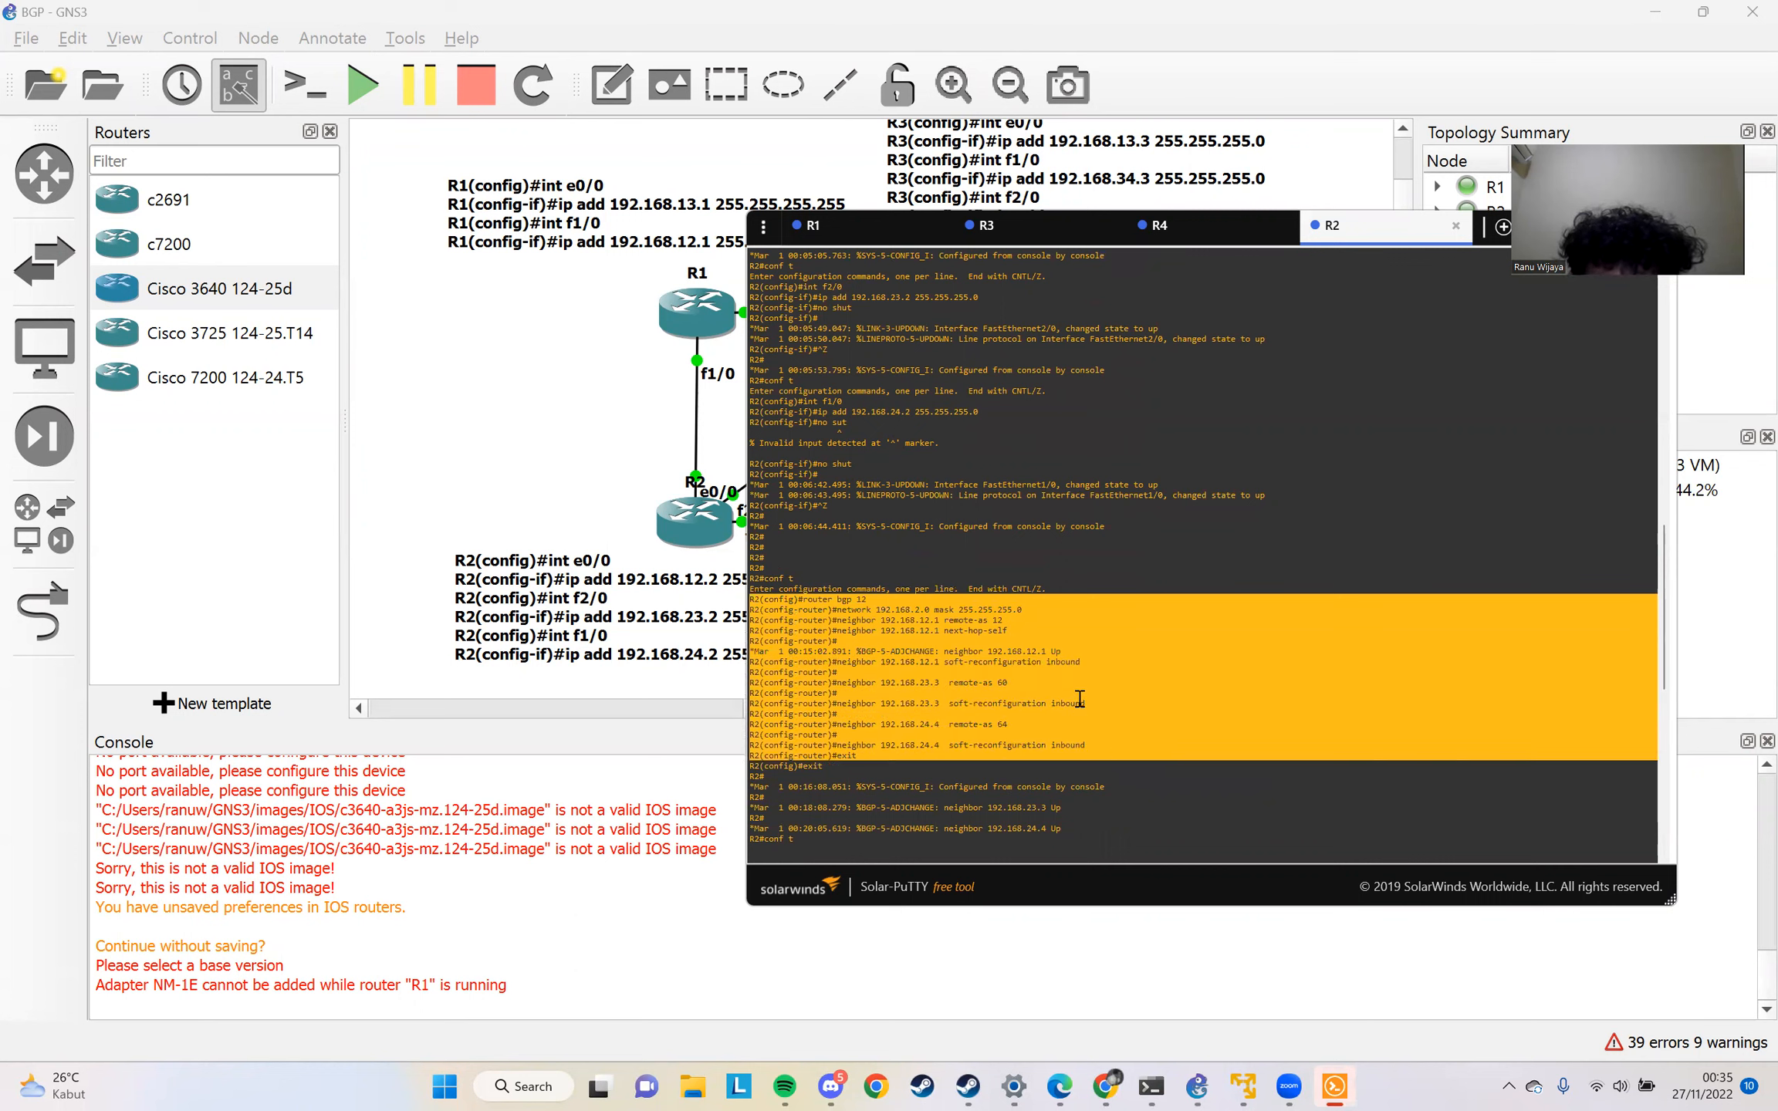
Switch to the R4 console and ping 192.168.1.1
{"action": "left_click", "coordinate": [1159, 224]}
{"action": "type", "text": "ping"}
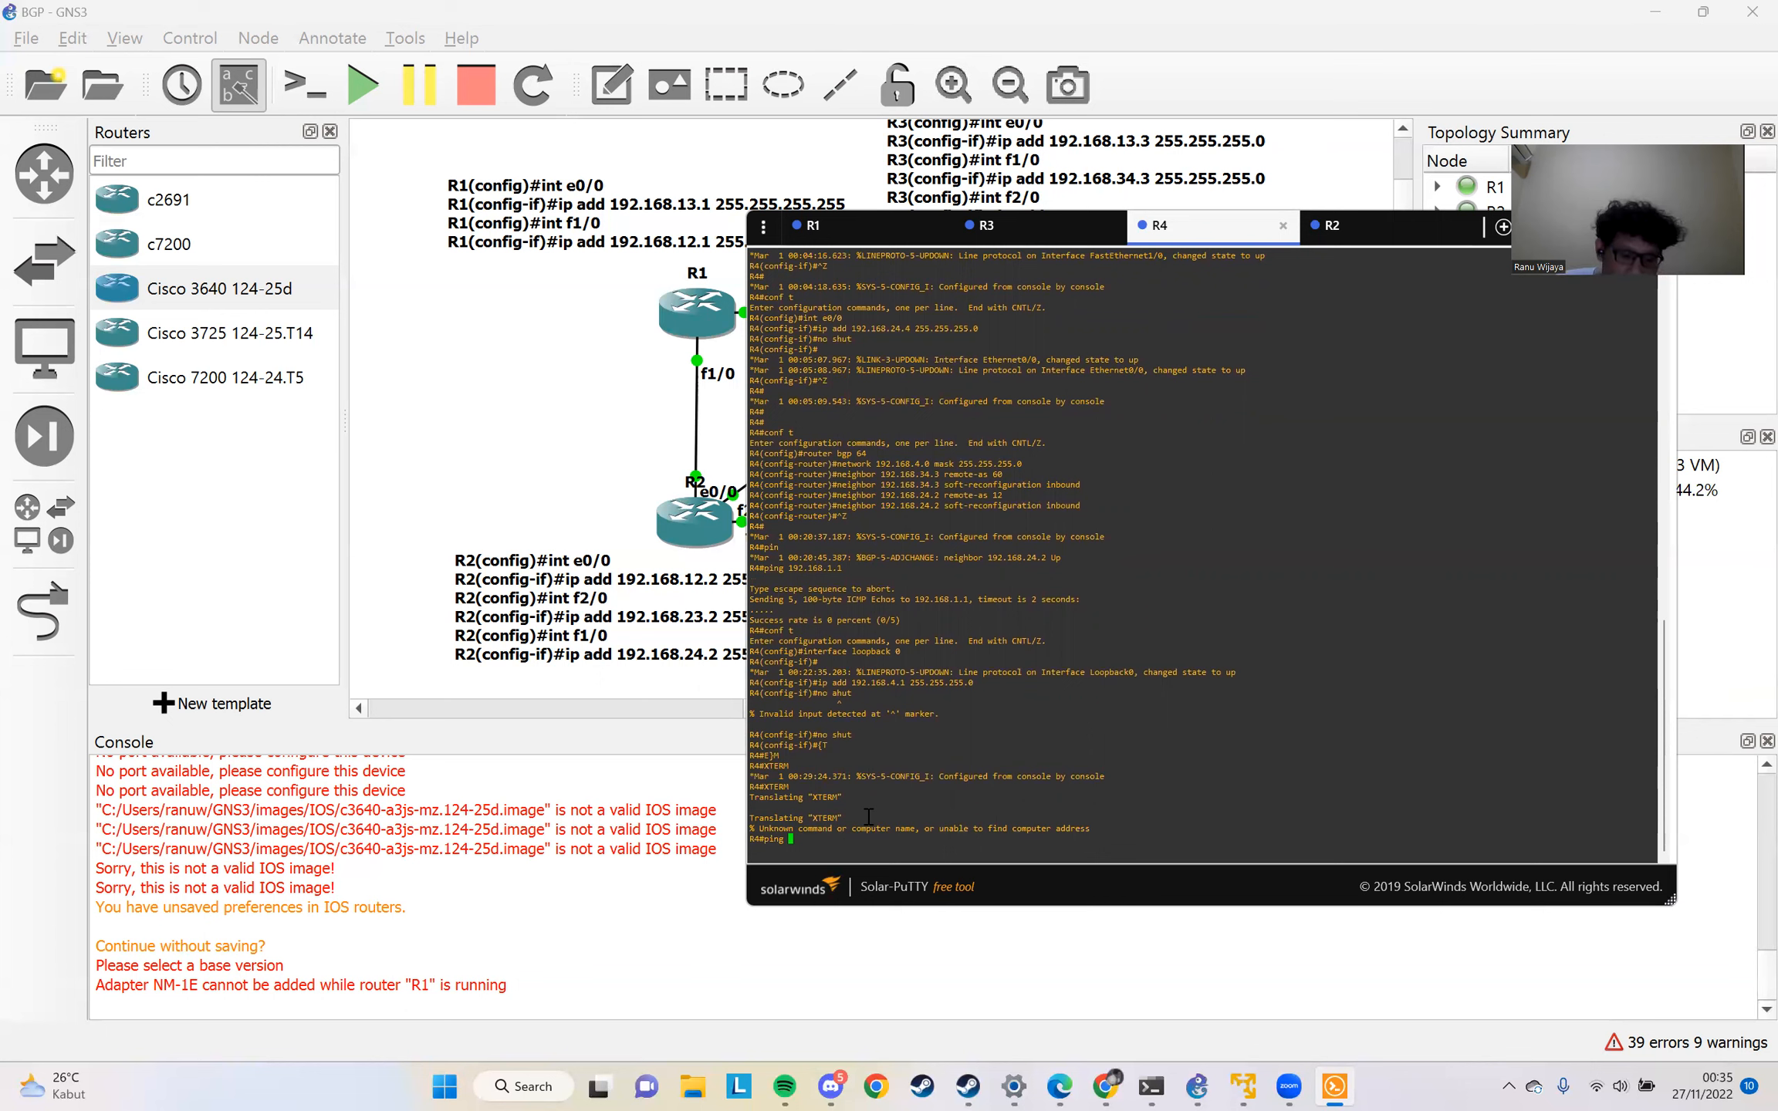
{"action": "type", "text": "192."}
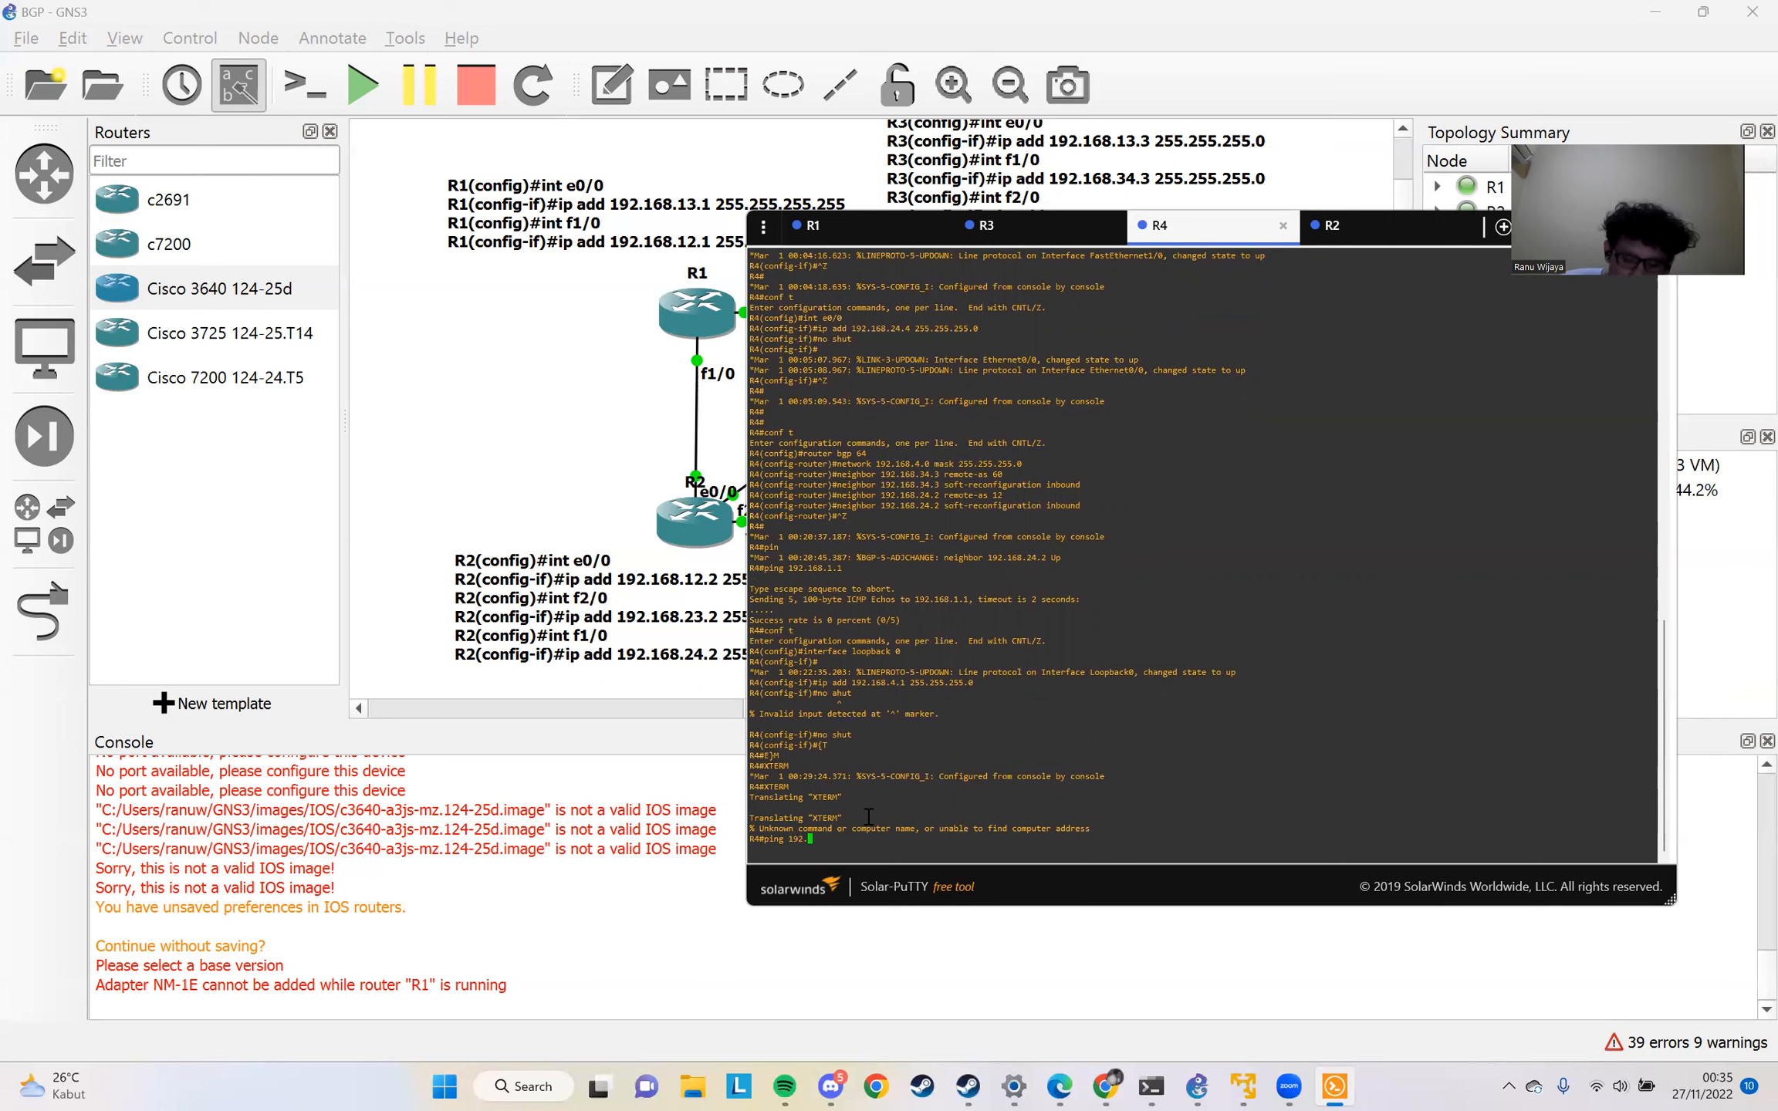
{"action": "type", "text": "168.1.1"}
{"action": "key", "text": "Return"}
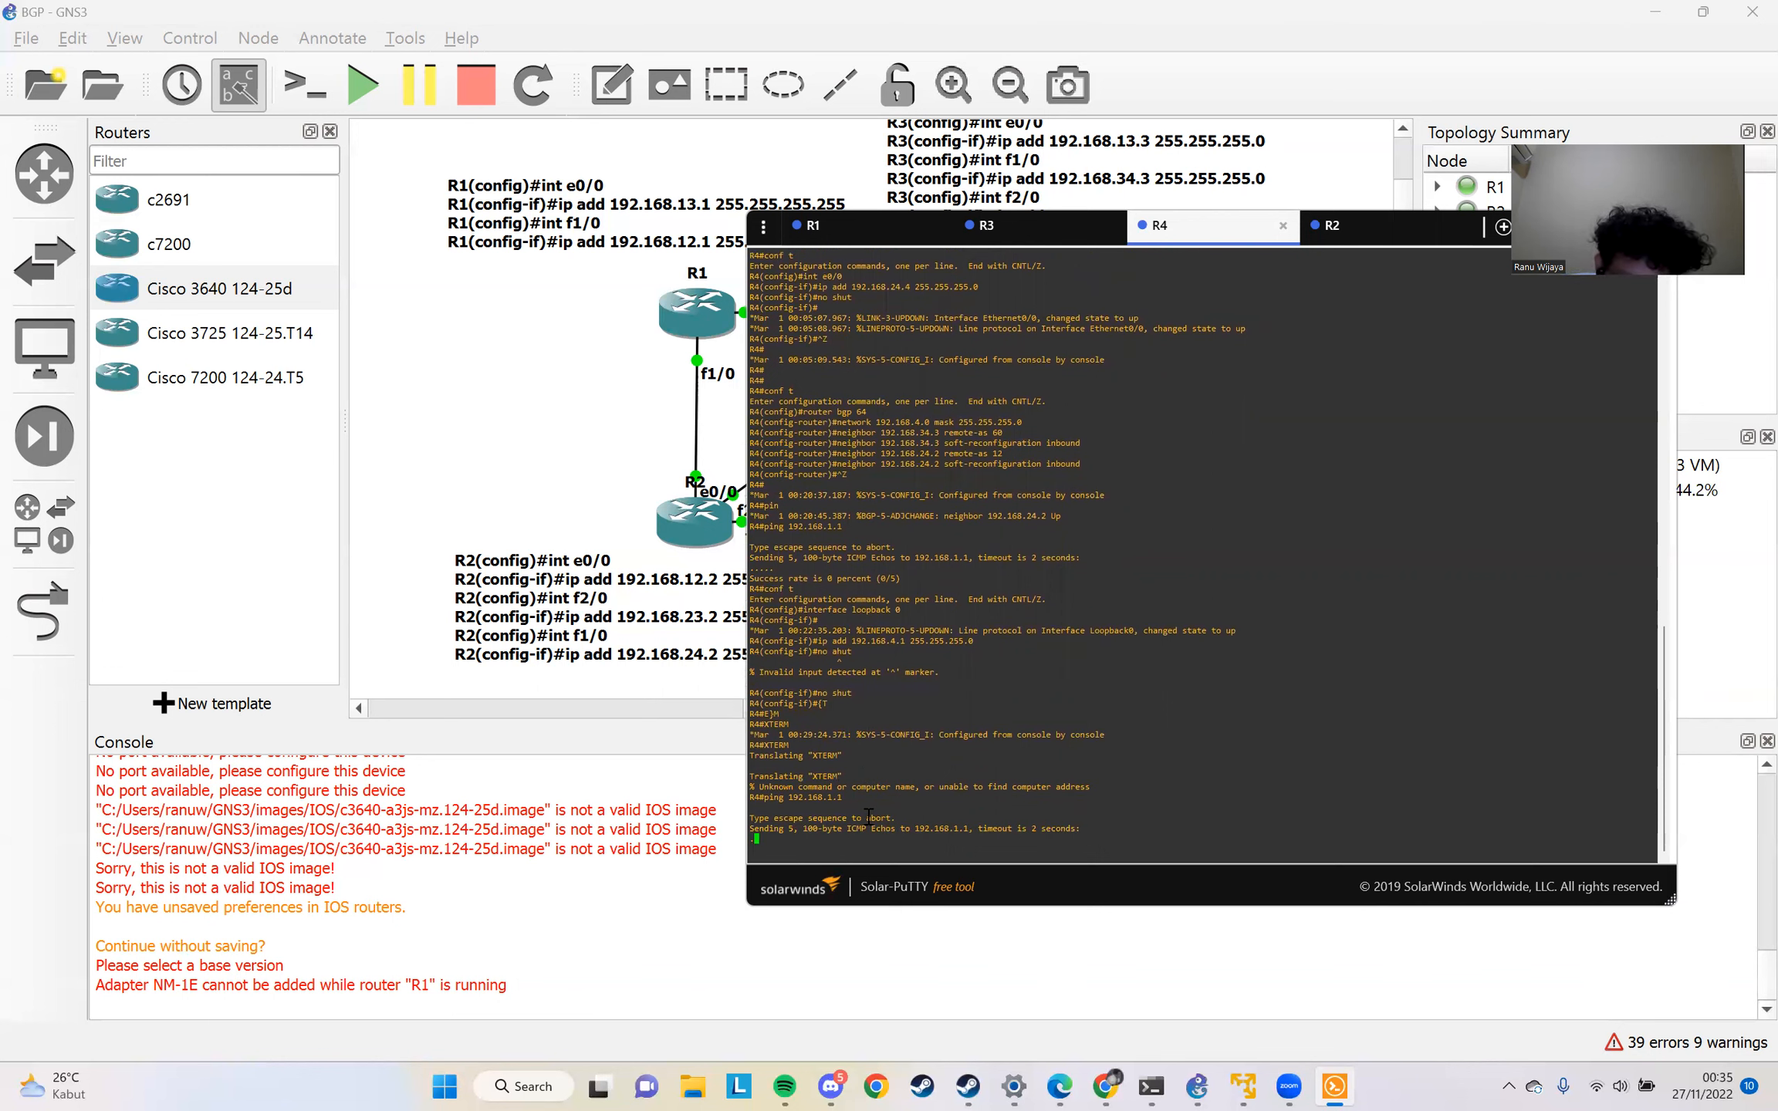
Switch to the R2 console and ping 192.168.1.1
{"action": "left_click", "coordinate": [1332, 225]}
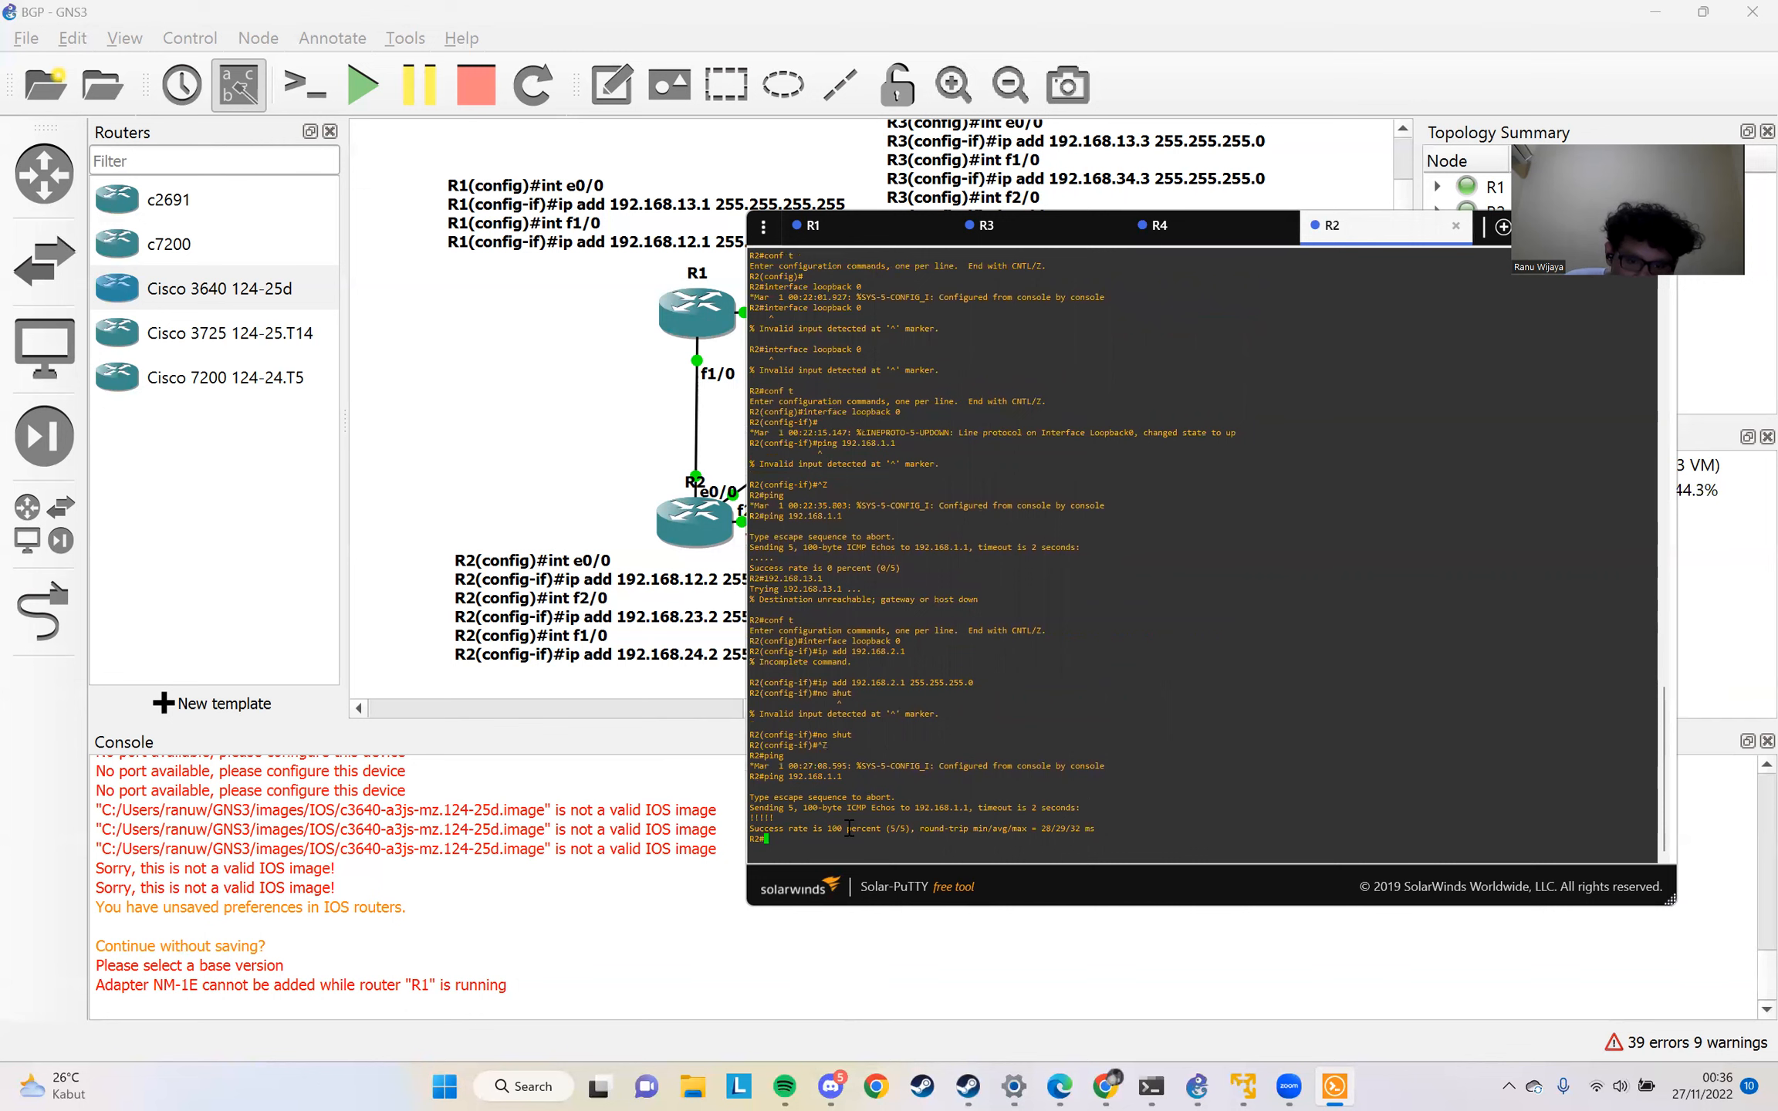
{"action": "type", "text": "pin"}
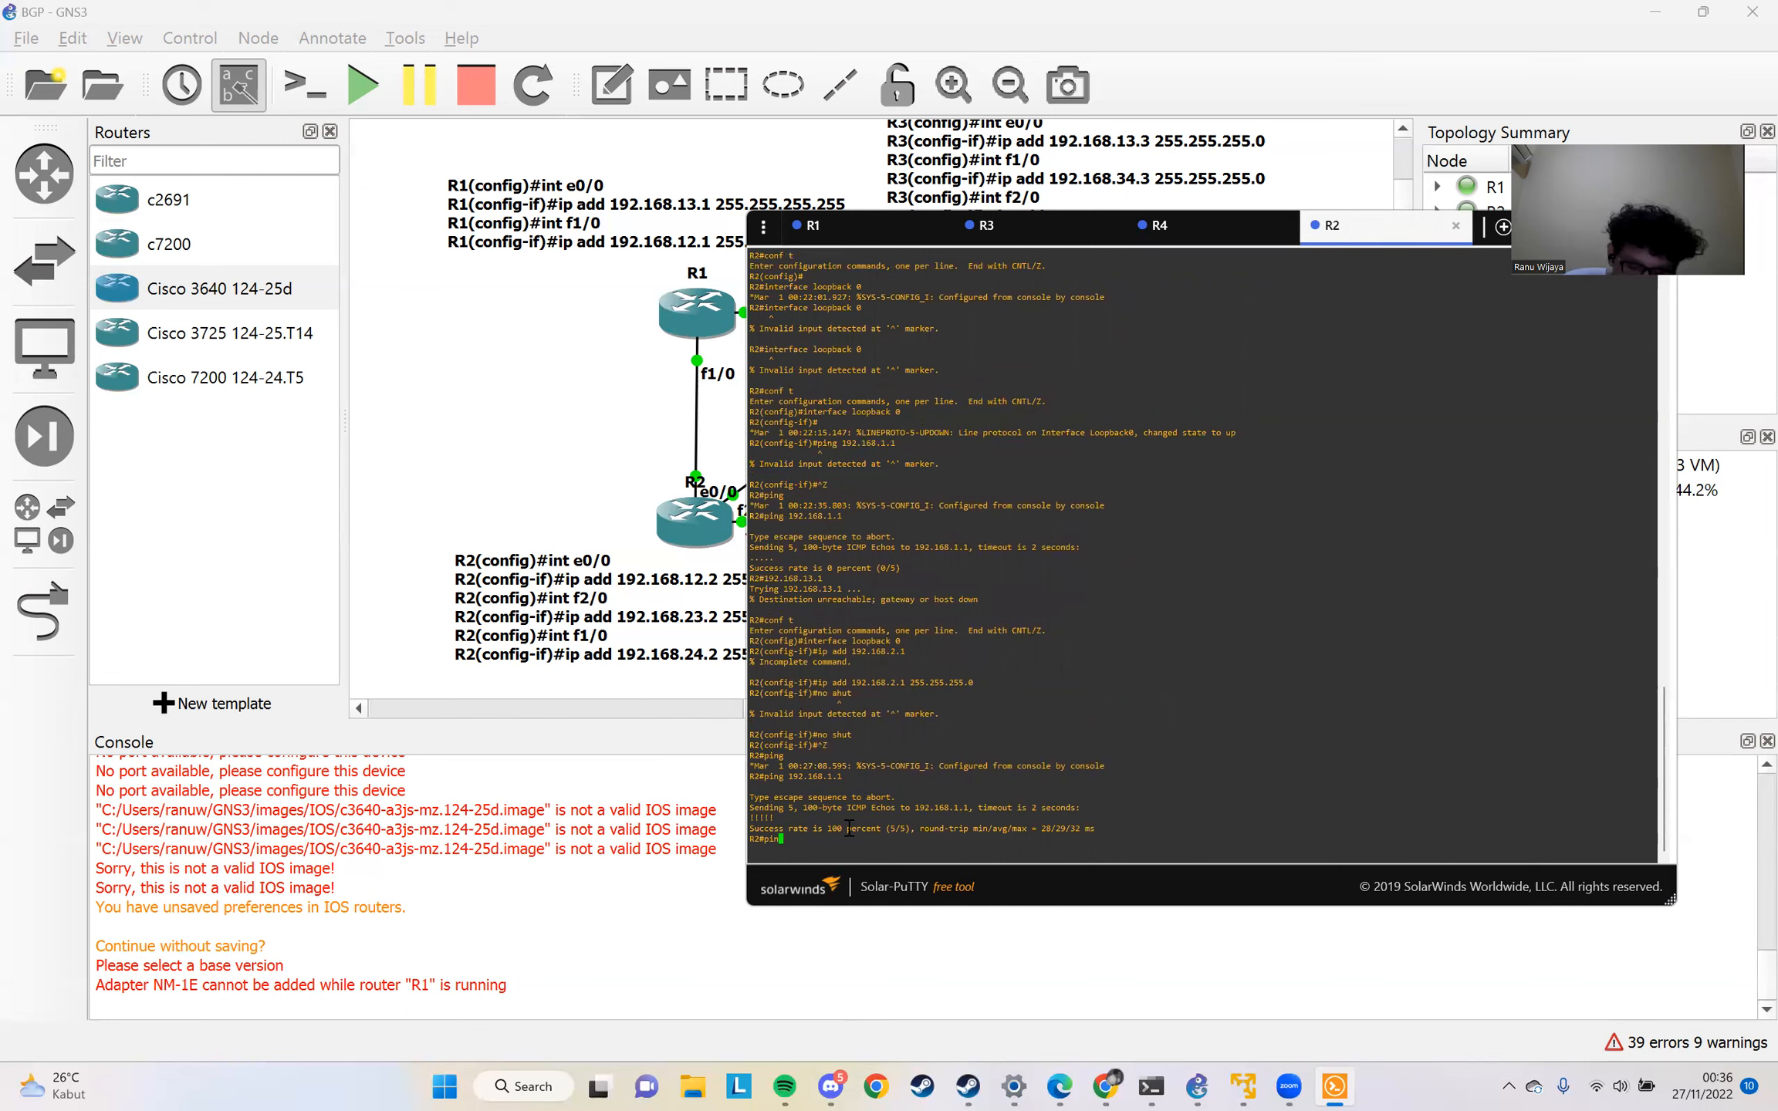
{"action": "type", "text": "g 192.16"}
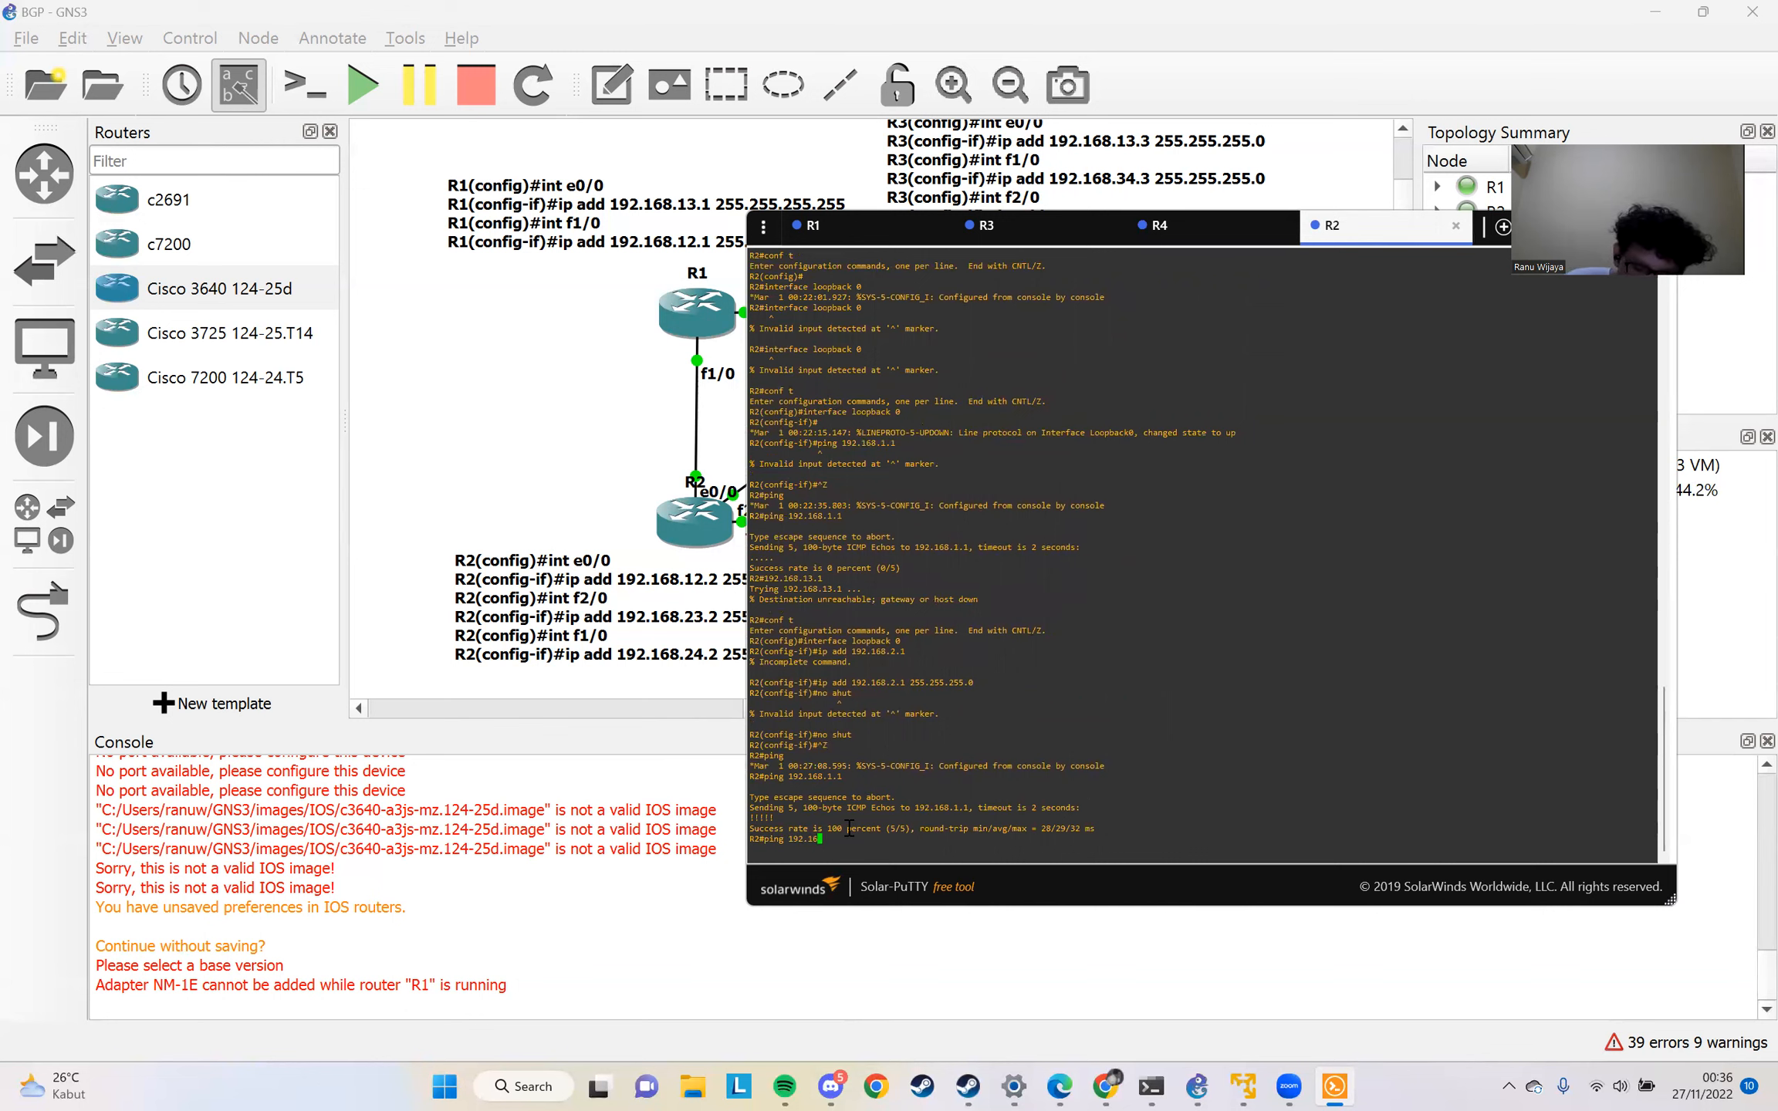
{"action": "type", "text": "8.1.1"}
{"action": "key", "text": "Return"}
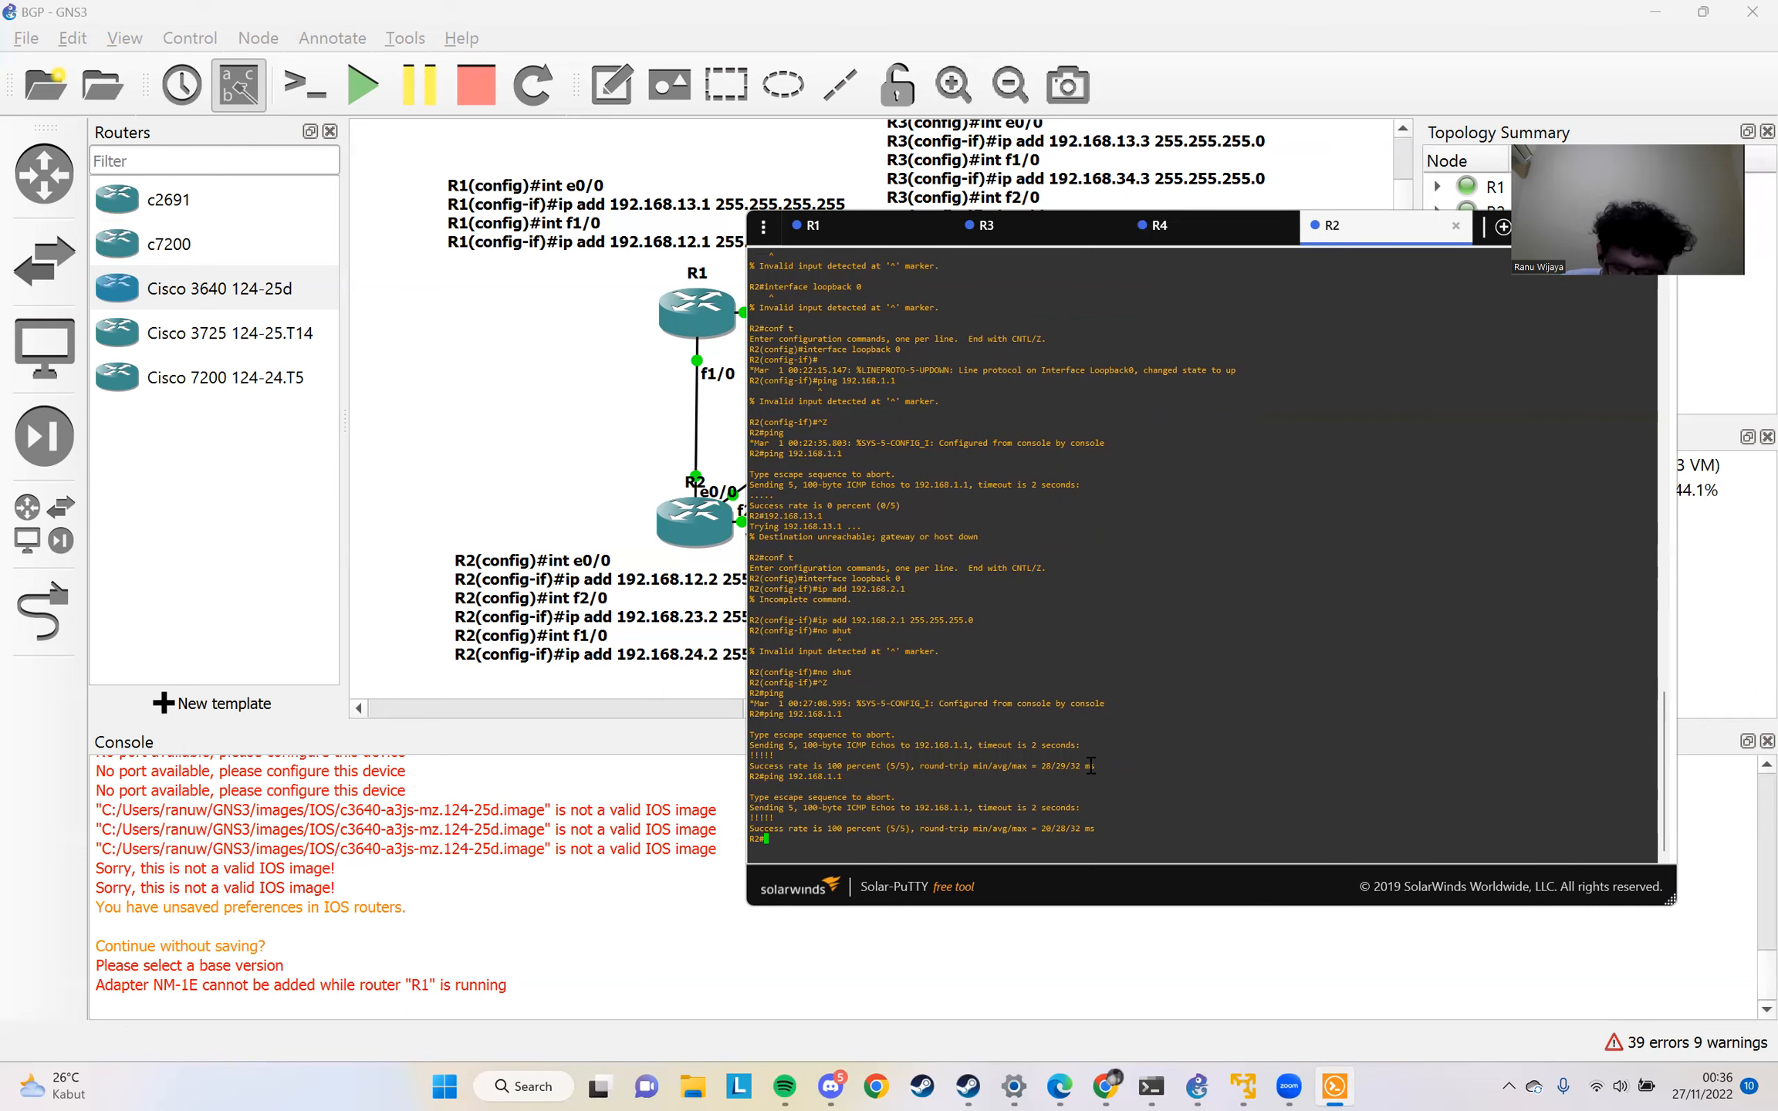
Ping 192.168.3.1 from R2 and bring the BGP topology back to the front
{"action": "type", "text": "2.168.3.1"}
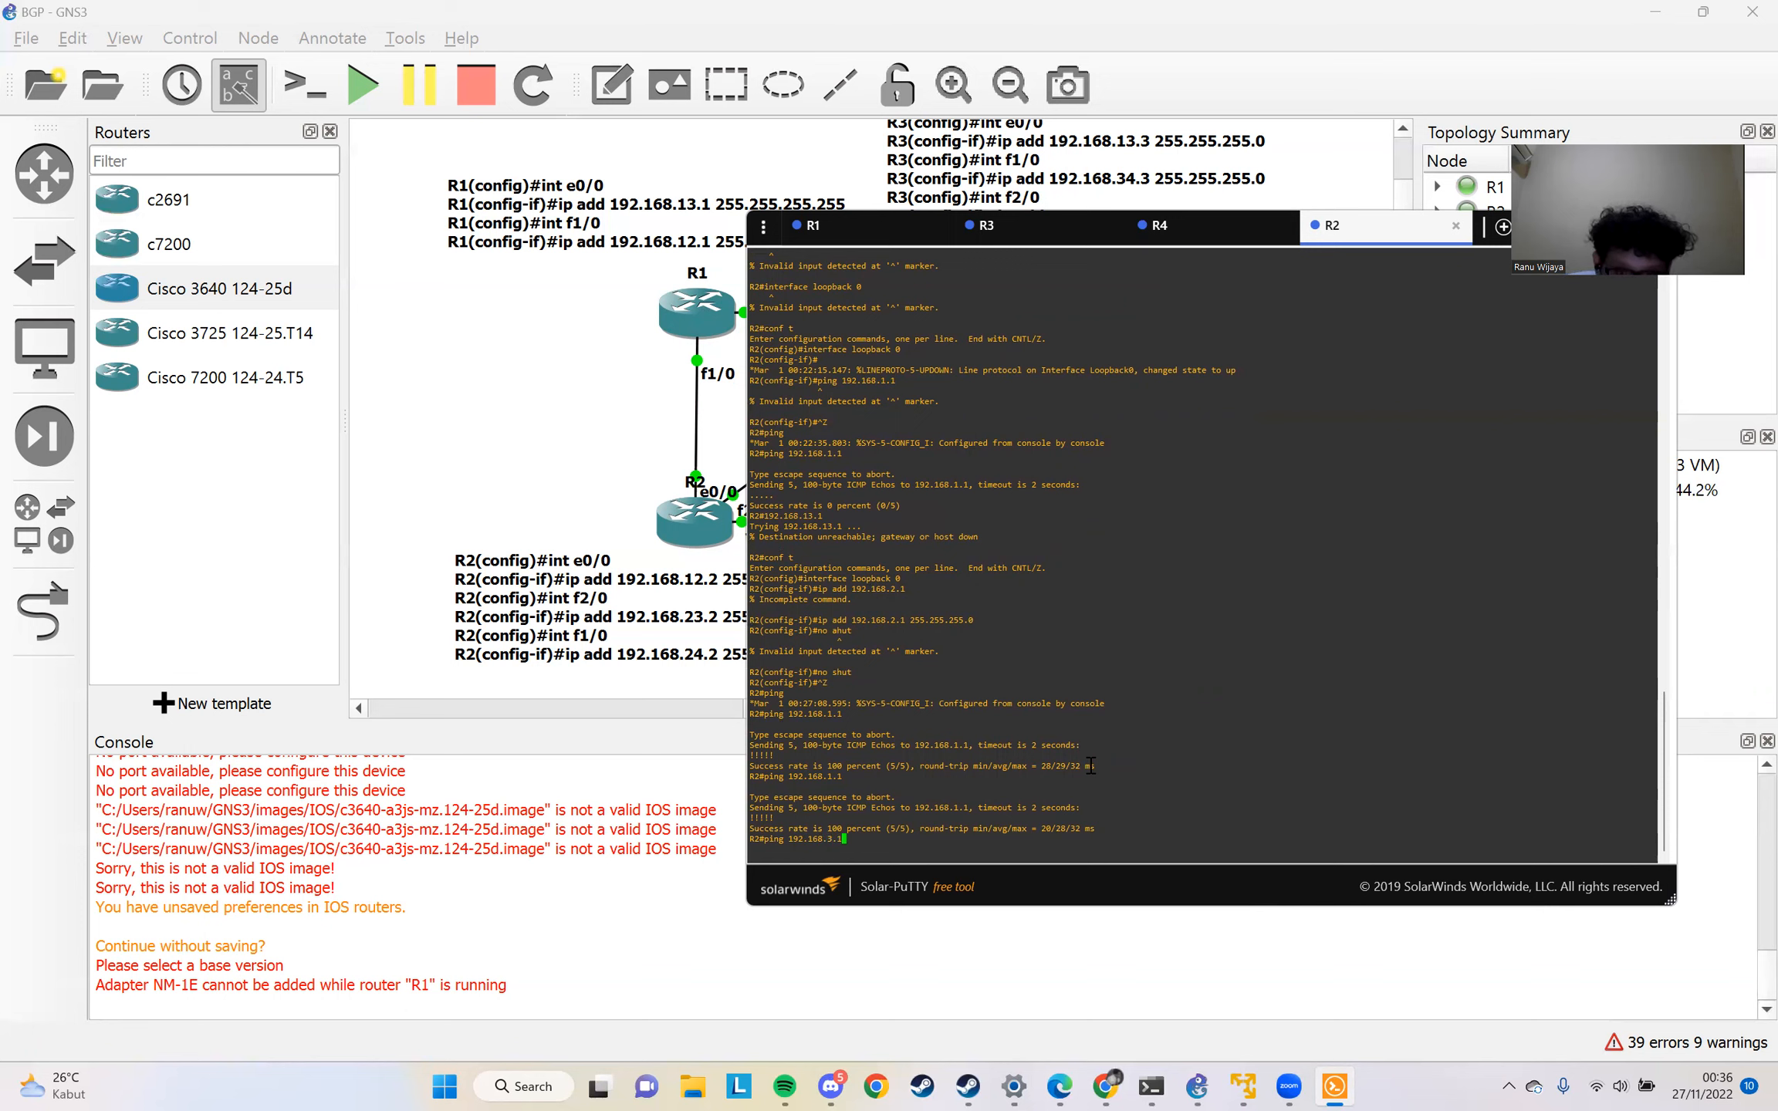
{"action": "key", "text": "Return"}
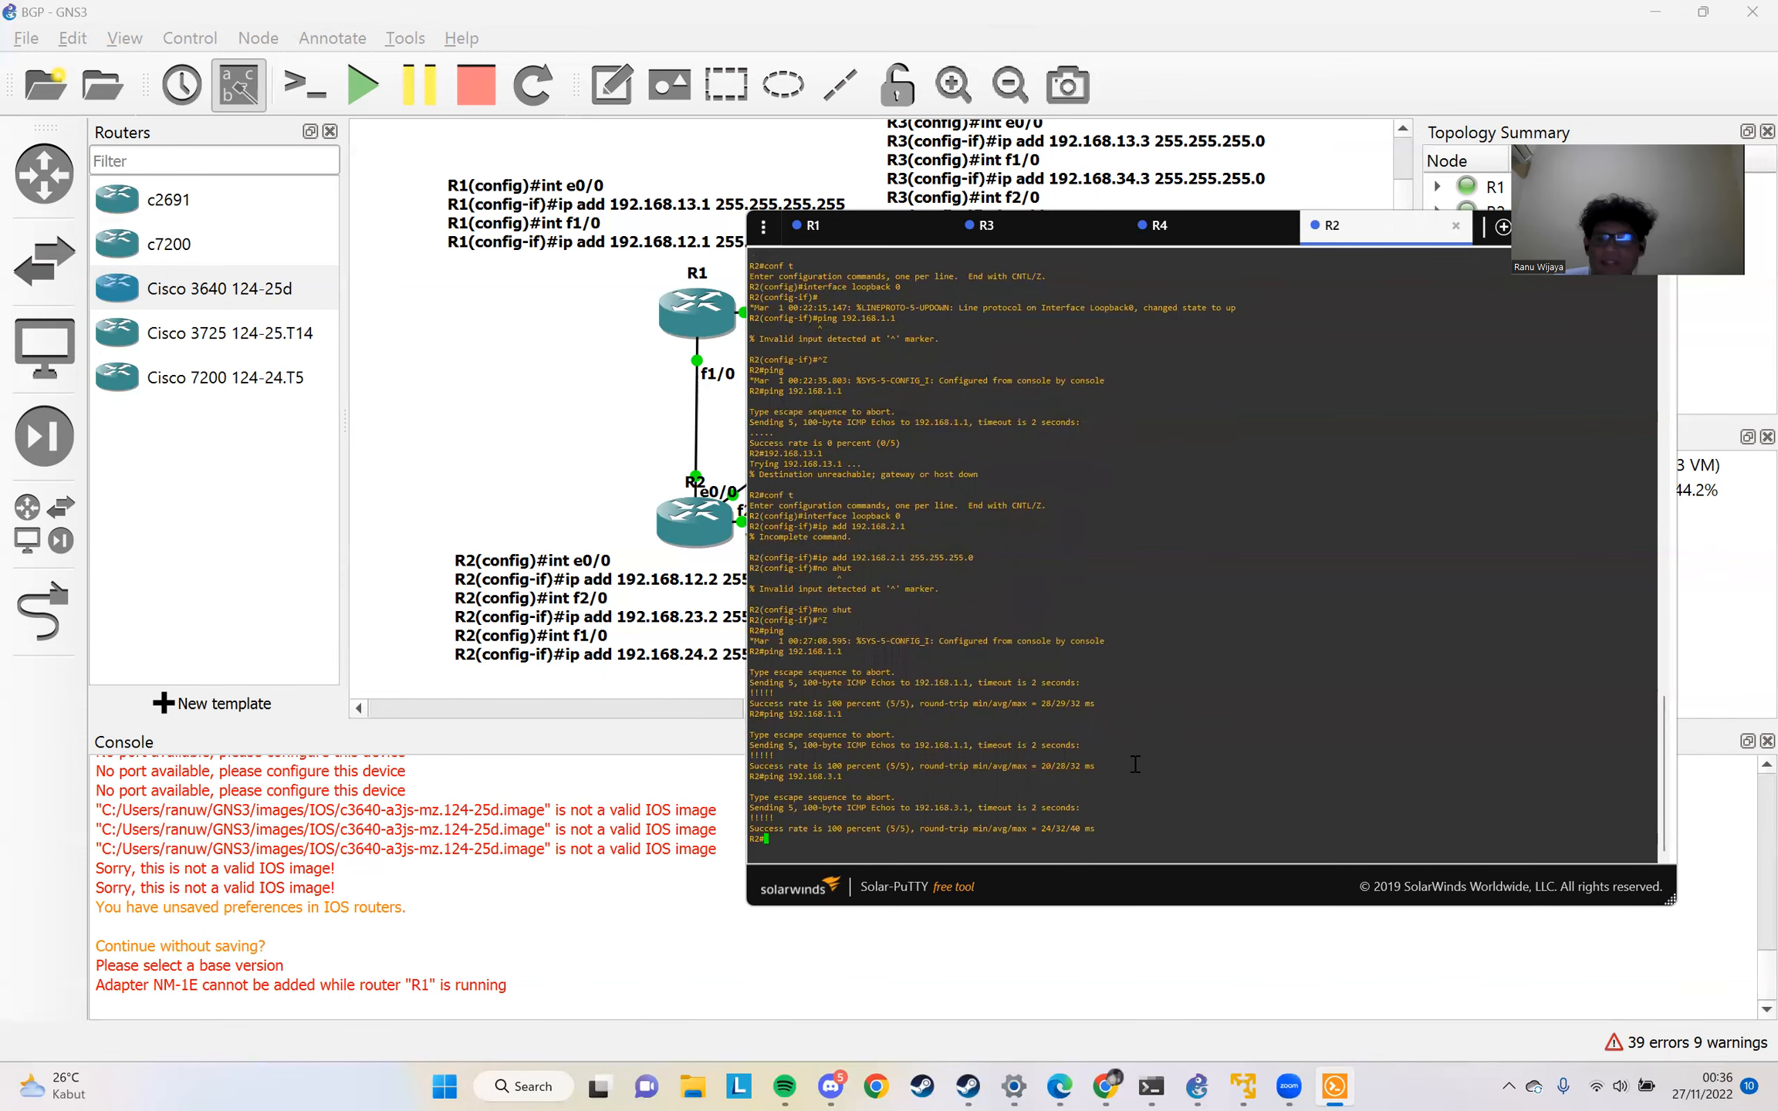
{"action": "left_click", "coordinate": [496, 288]}
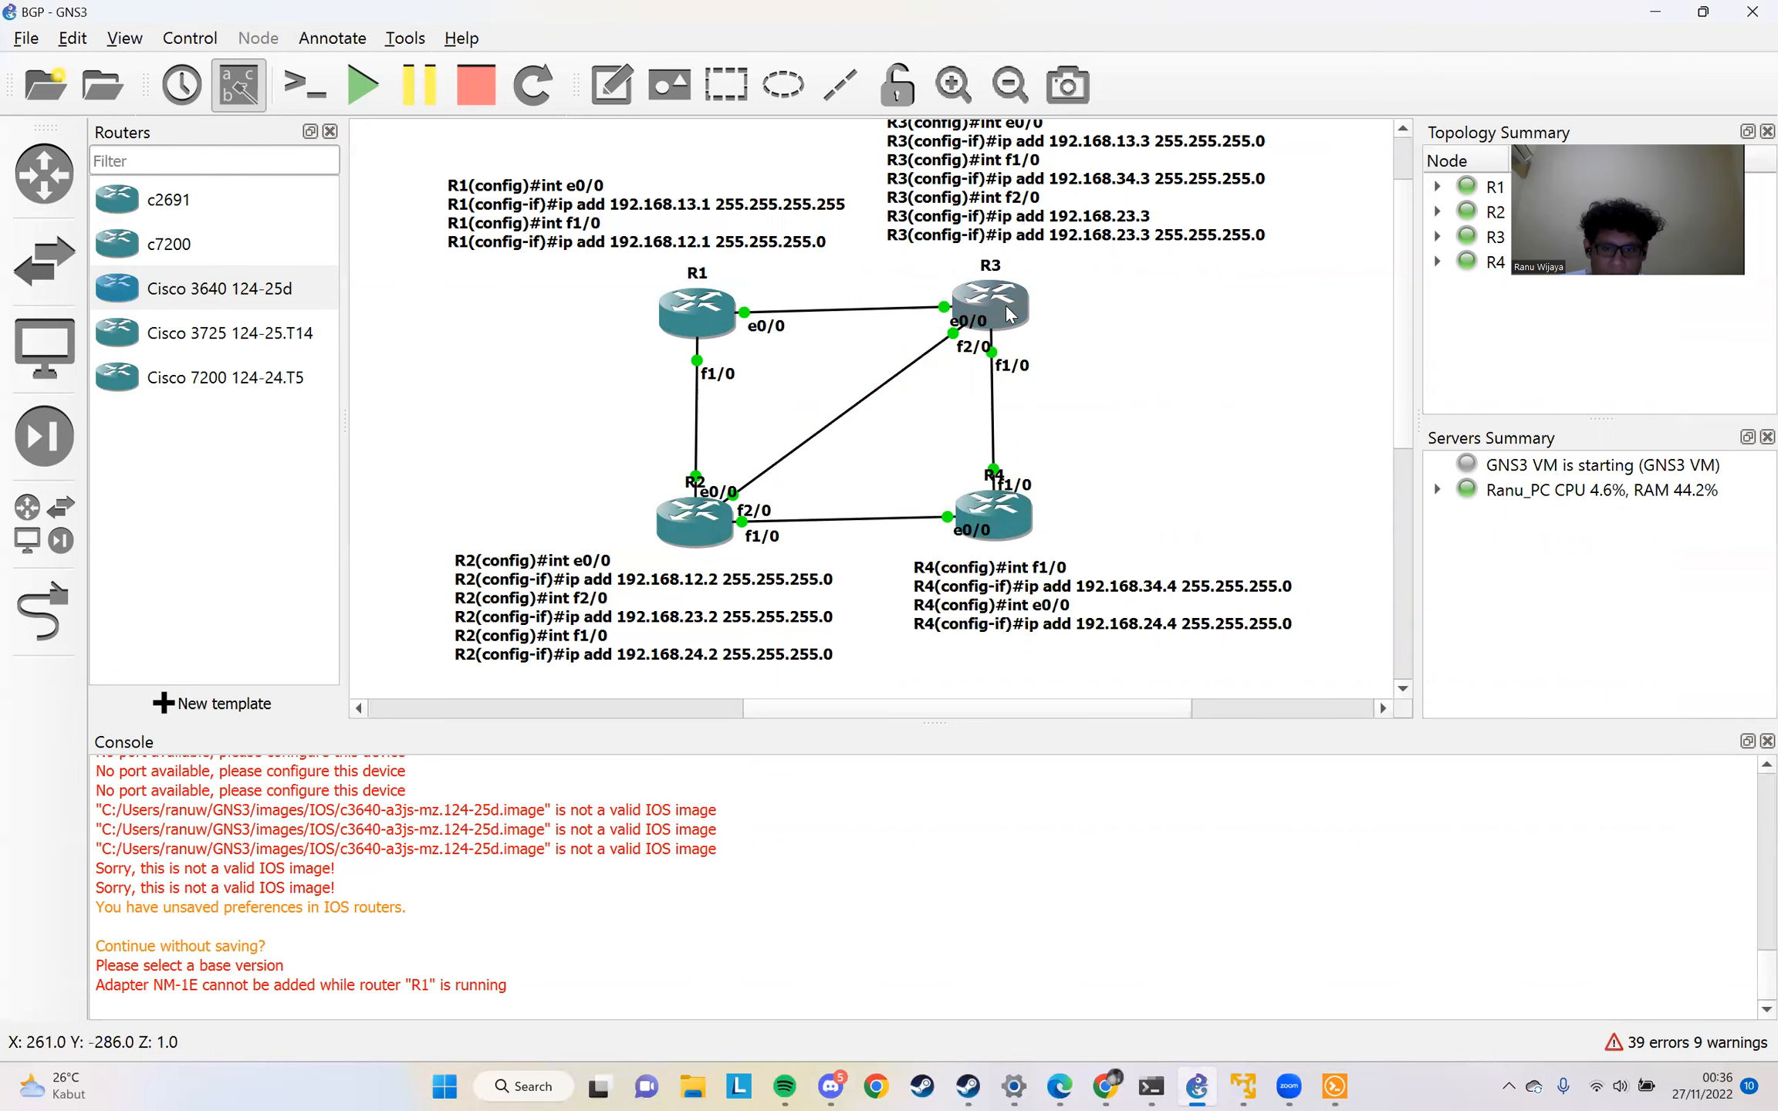
Reopen the Solar-PuTTY window and ping 192.168.3.1 from R4
{"action": "left_click", "coordinate": [1334, 1086]}
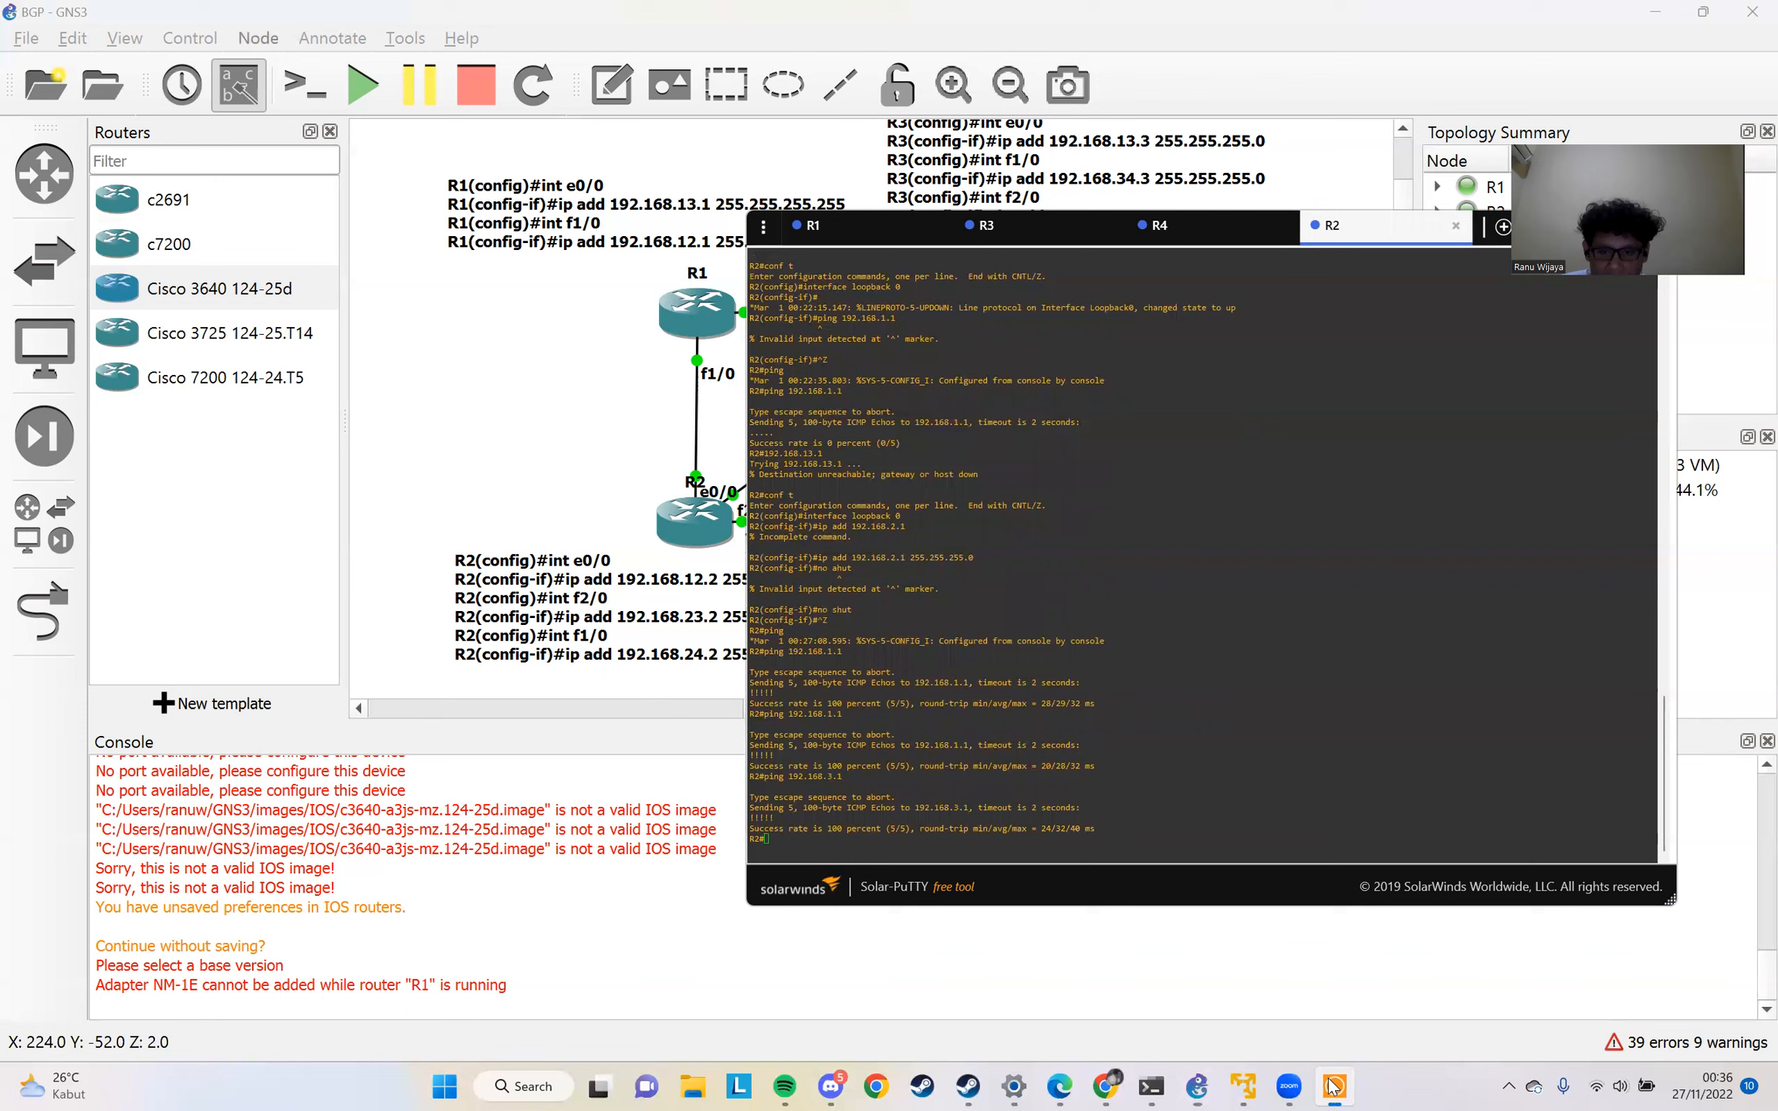
{"action": "left_click", "coordinate": [1159, 225]}
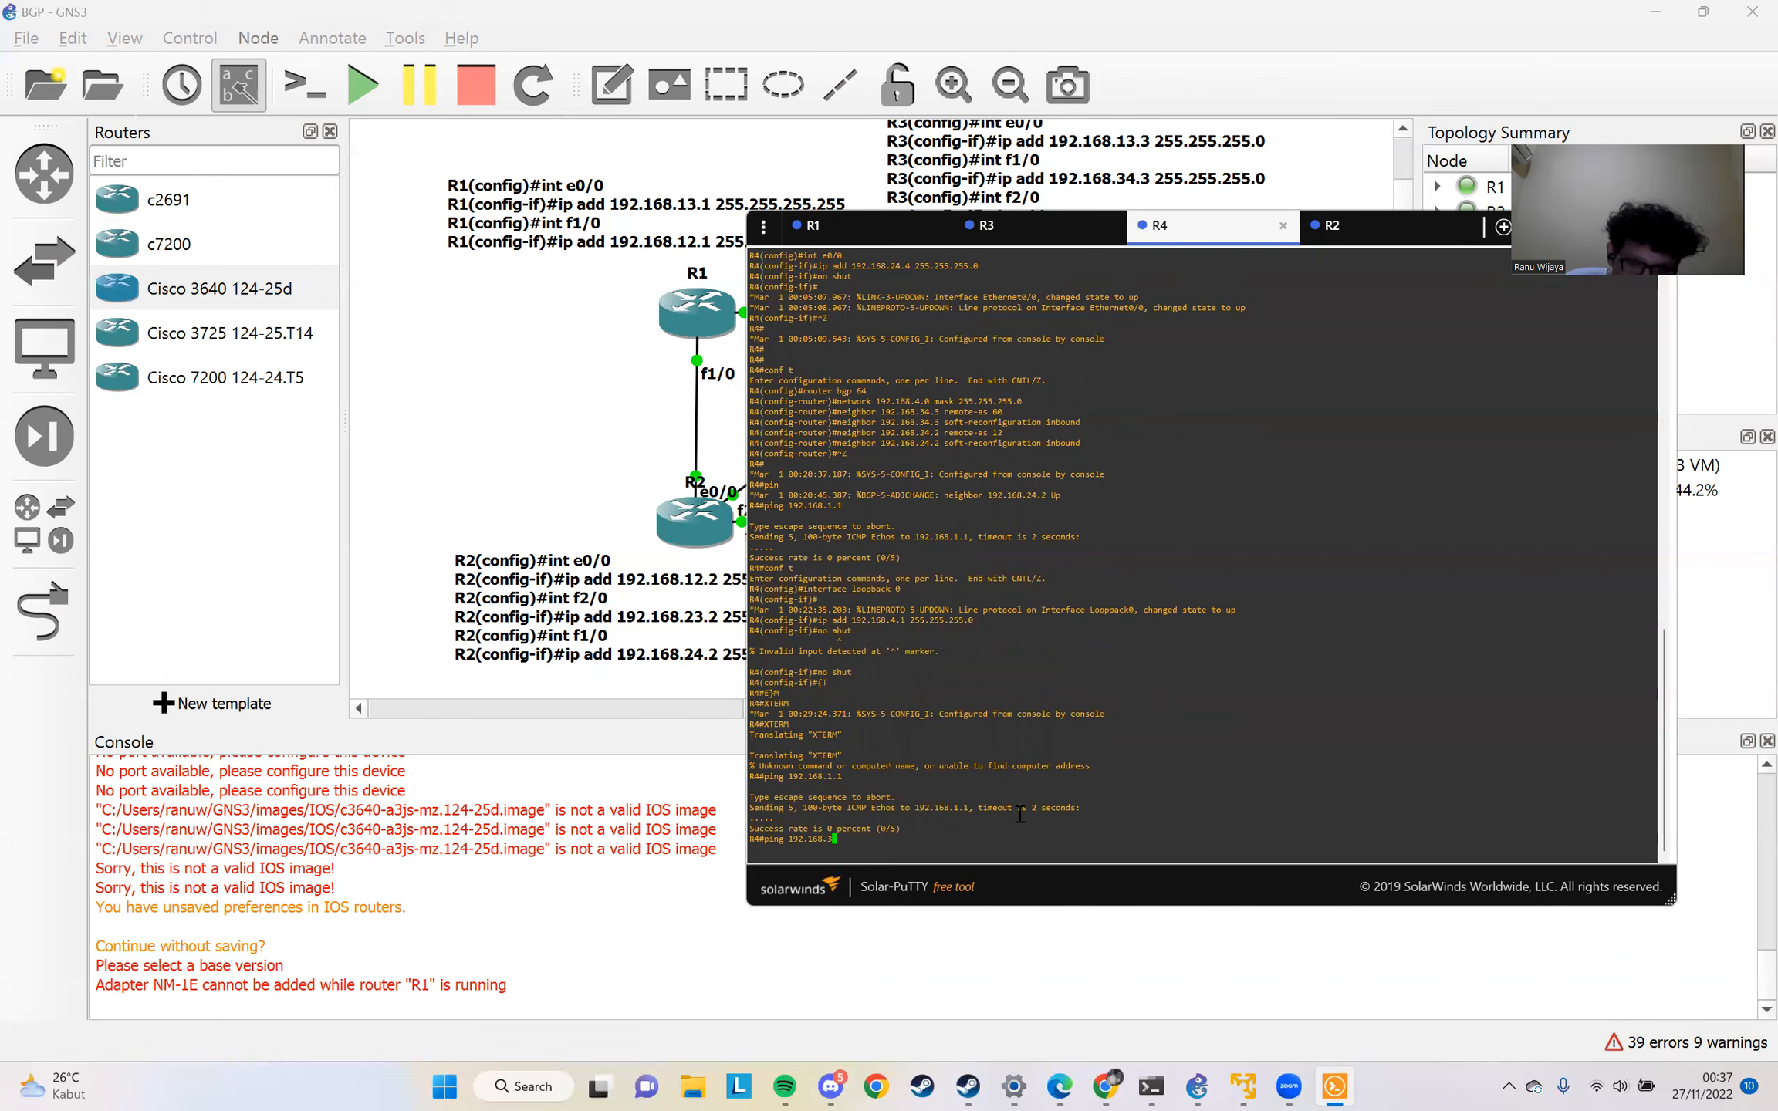
{"action": "key", "text": "Return"}
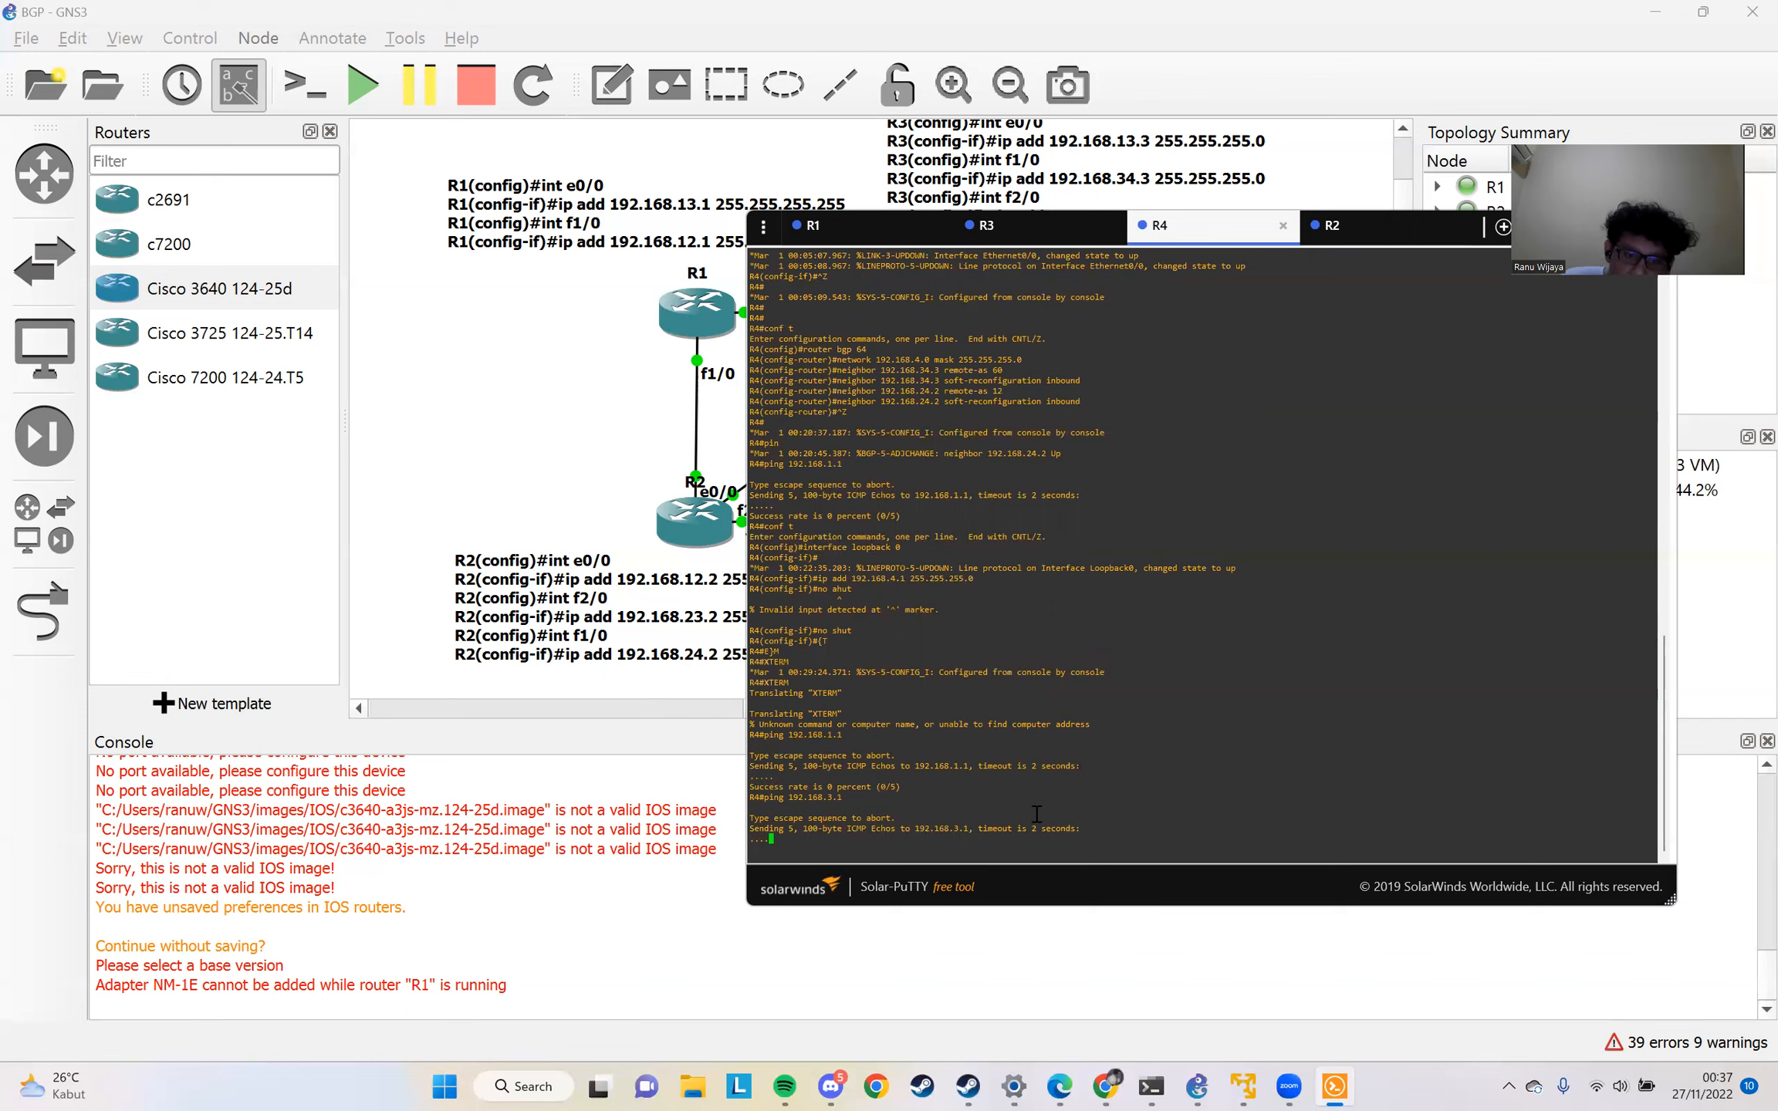
Switch to the R3 console, leave interface configuration mode and ping 192.168.2.1
{"action": "left_click", "coordinate": [1007, 229]}
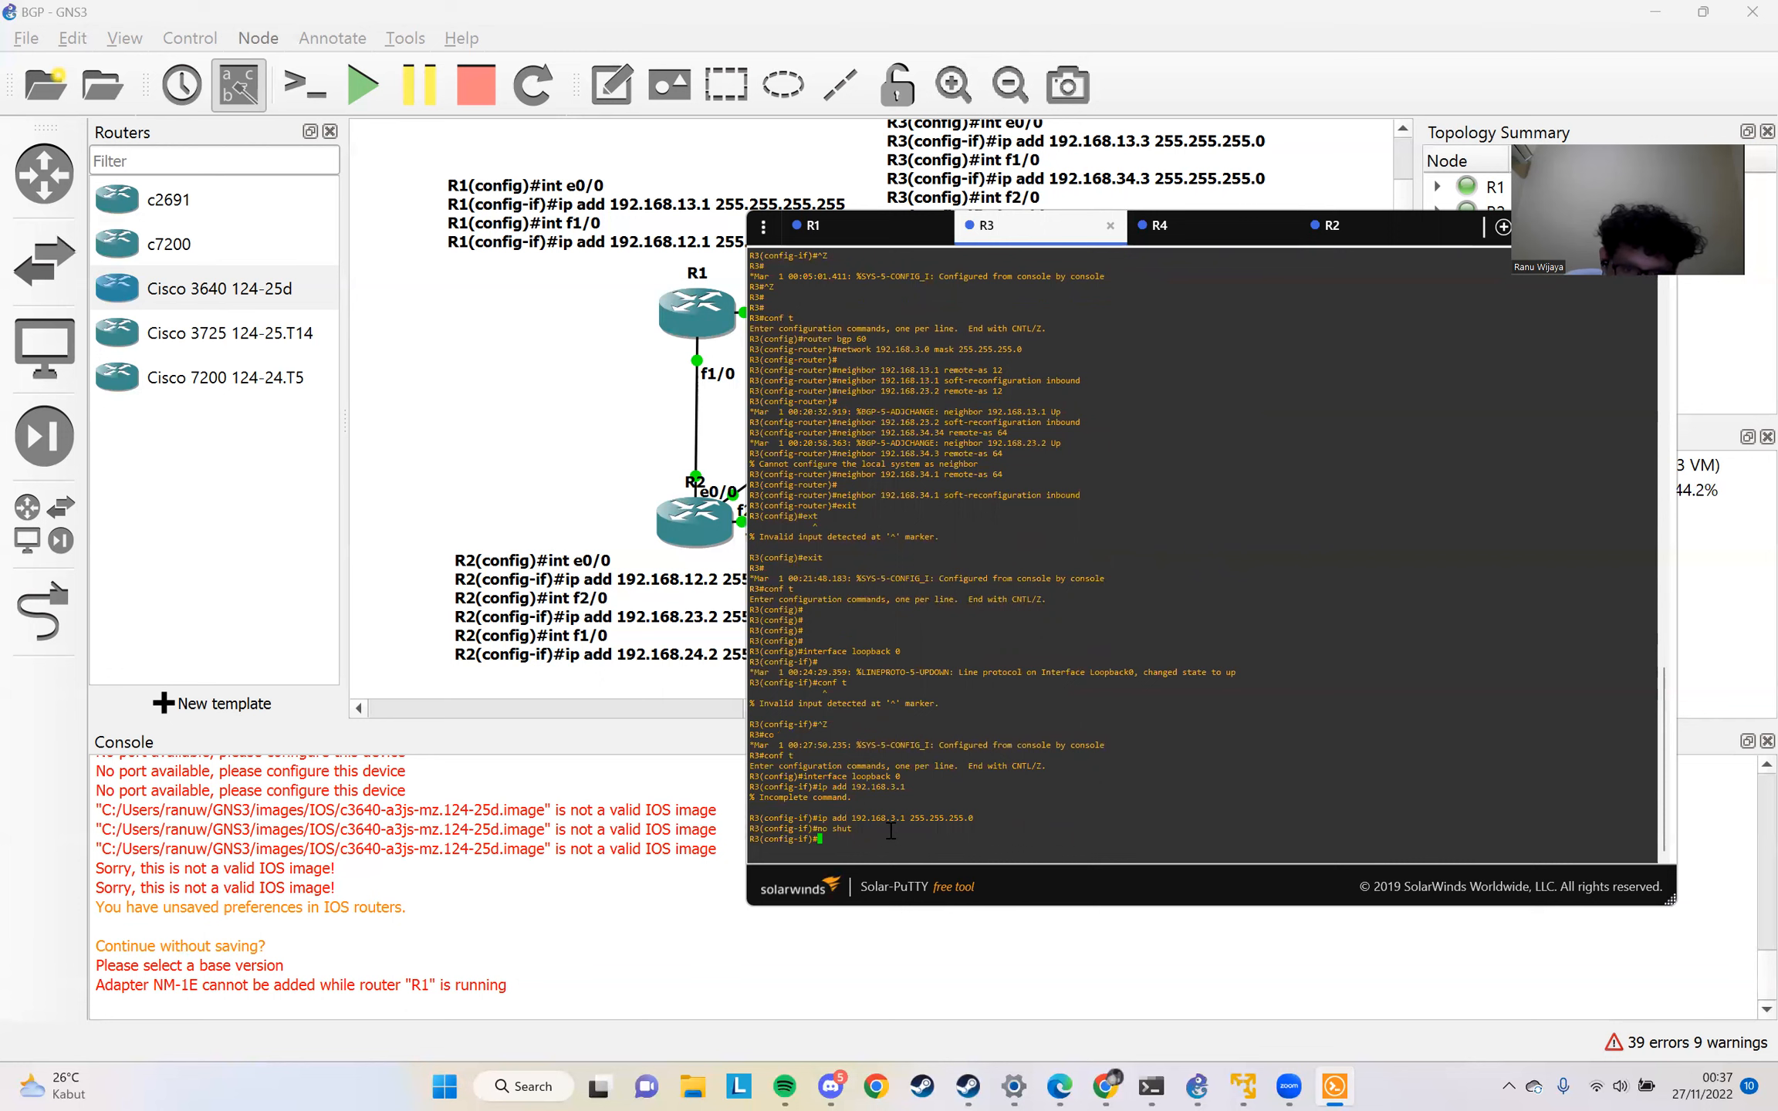
{"action": "type", "text": "ping 192.168.2.1"}
{"action": "key", "text": "Return"}
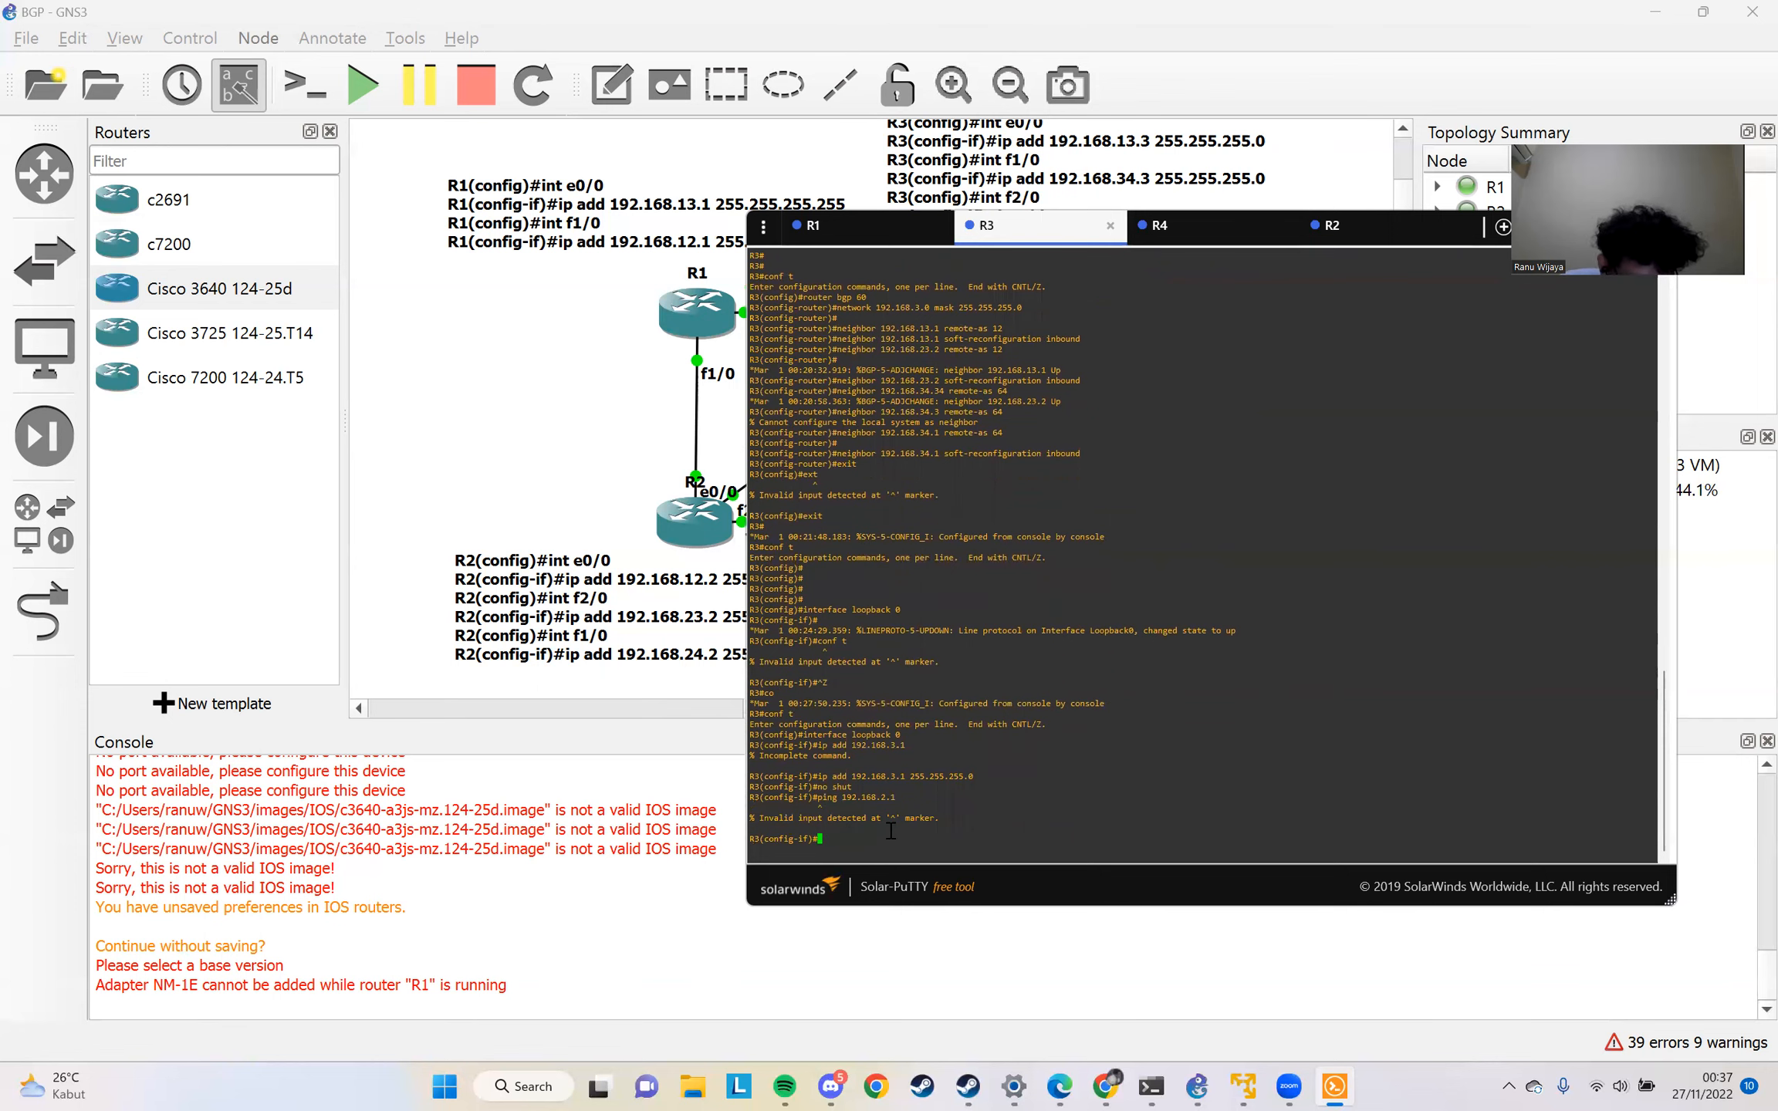
{"action": "key", "text": "ctrl+z"}
{"action": "type", "text": "ping 192.16"}
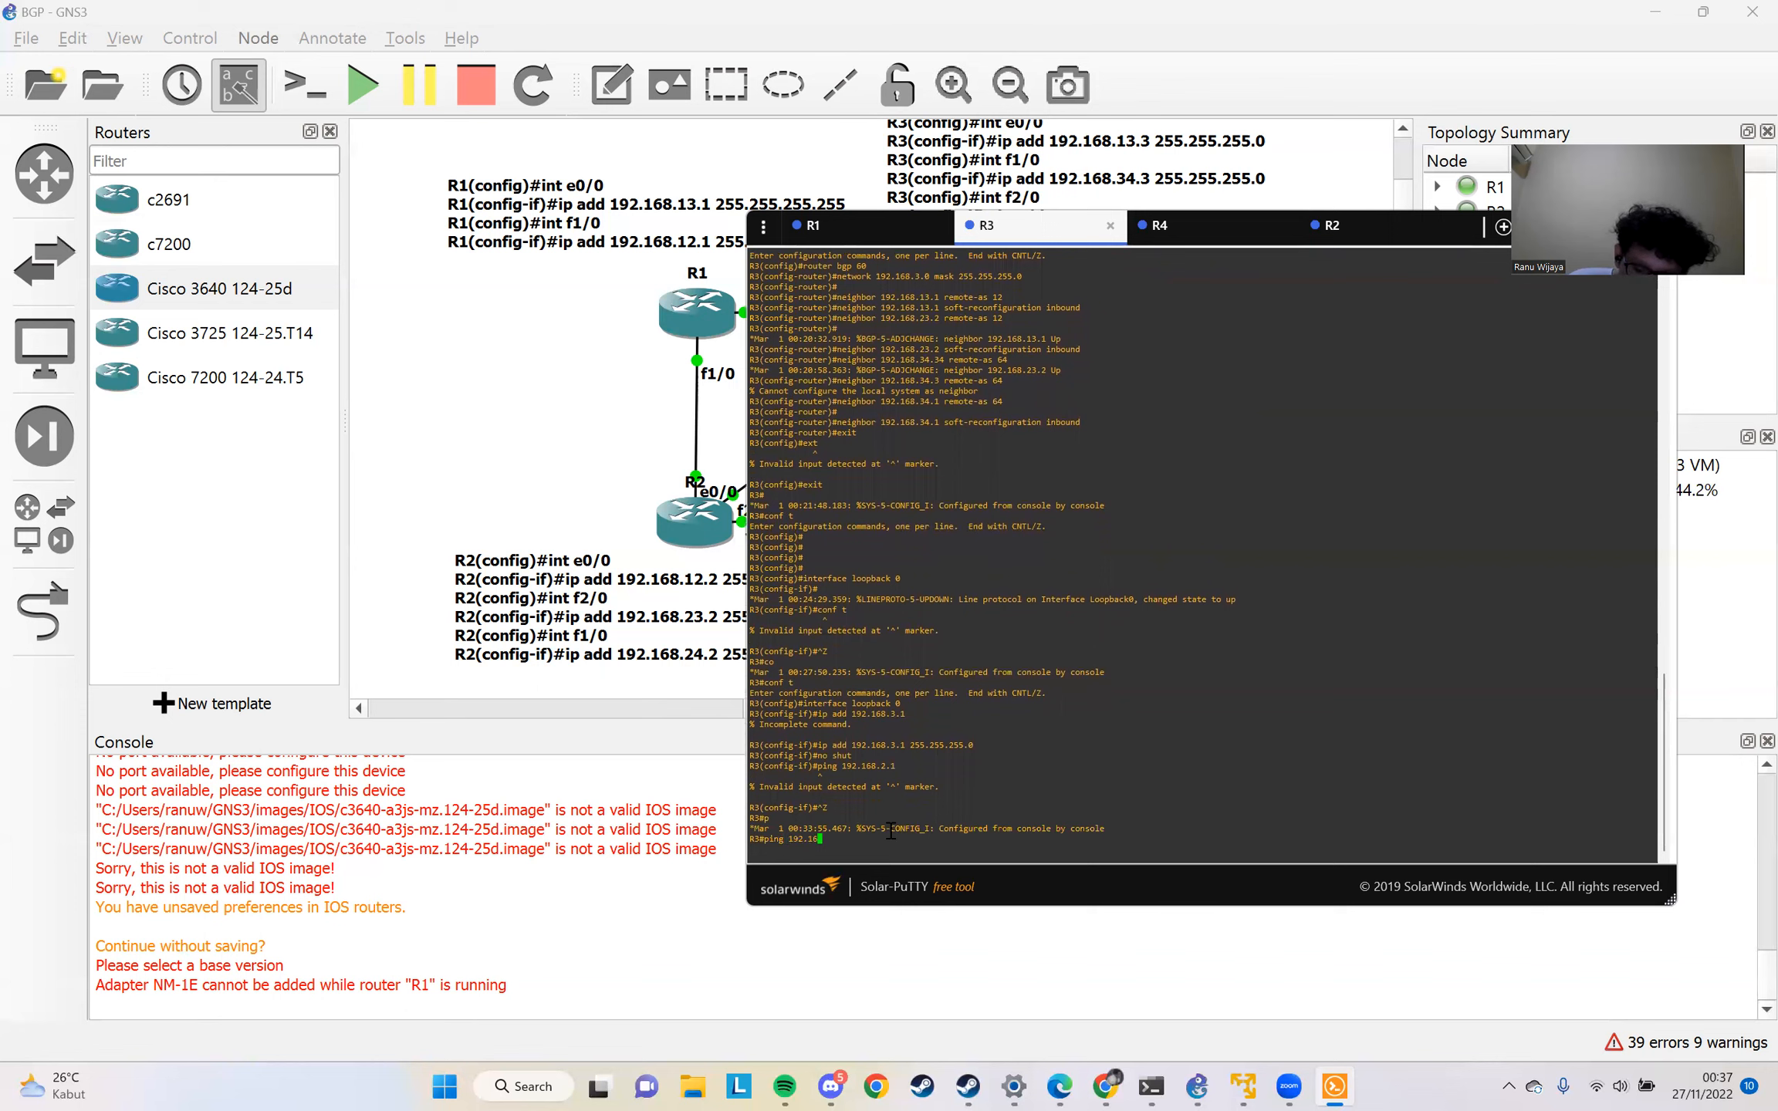
{"action": "type", "text": "8.2.1"}
{"action": "key", "text": "Return"}
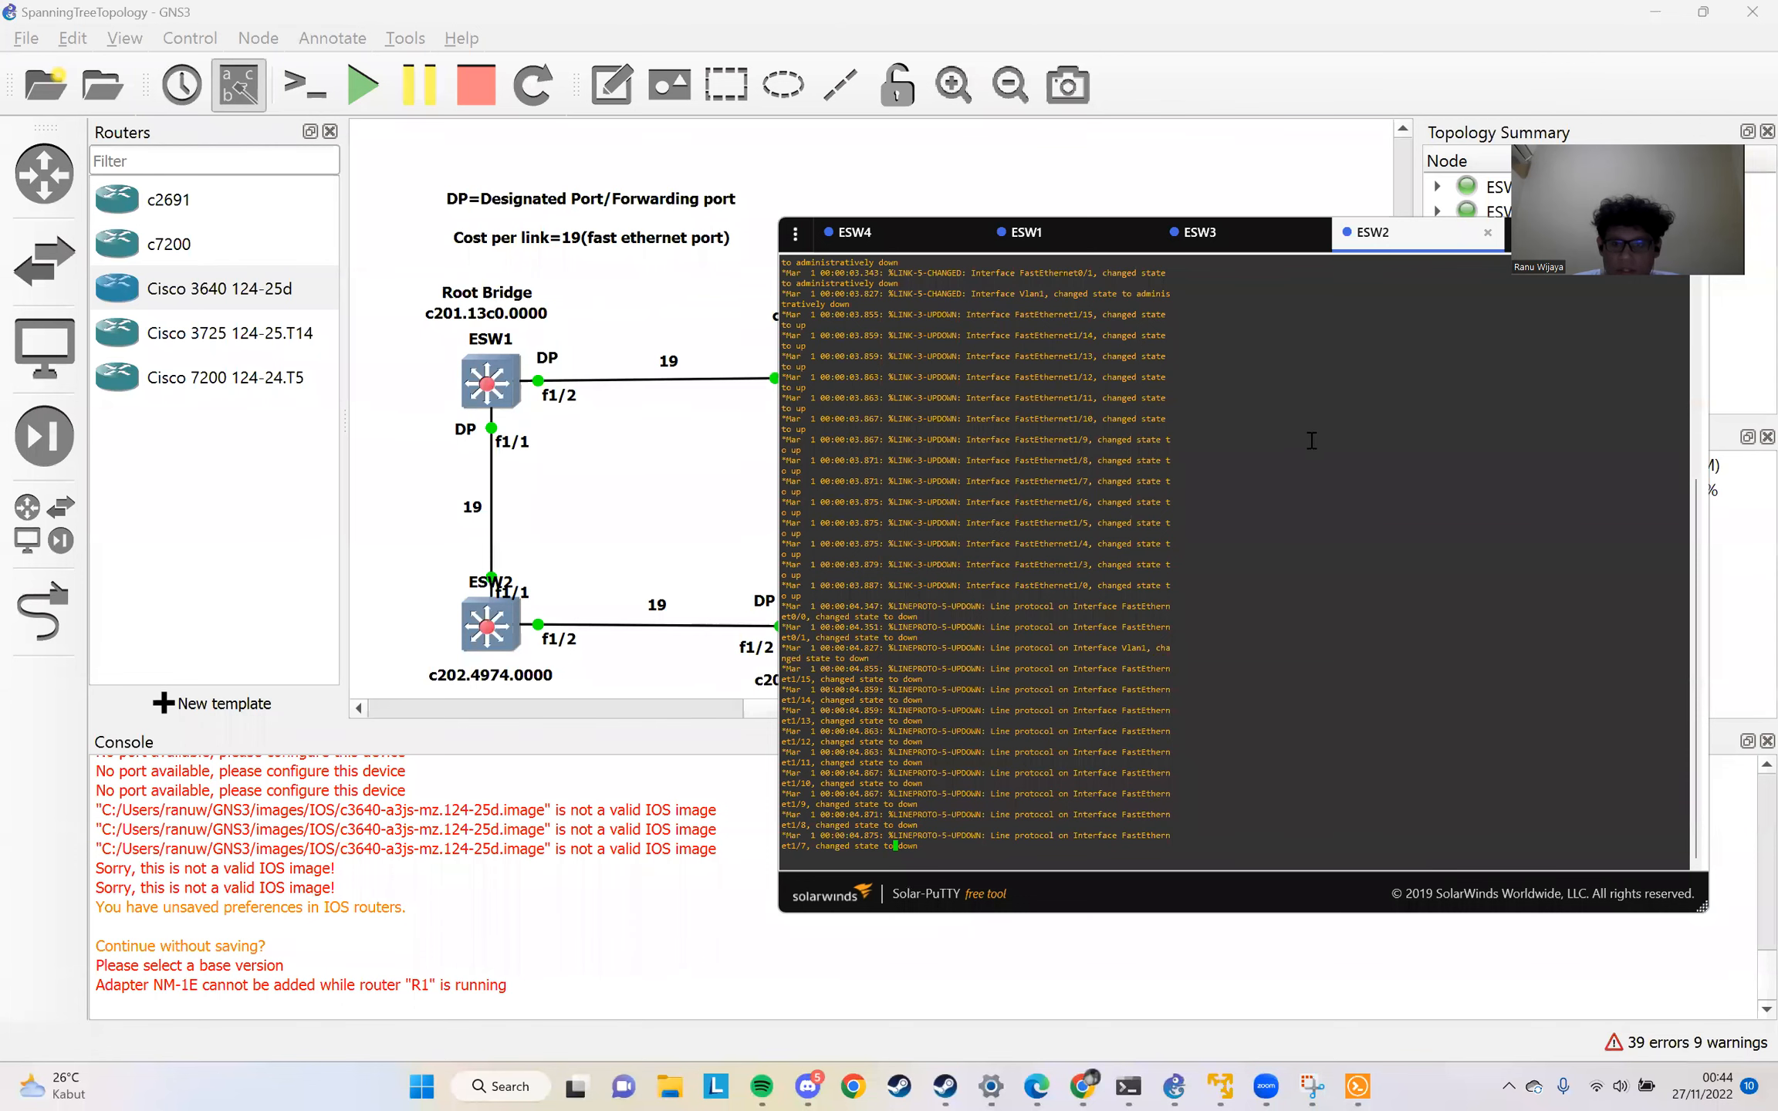
Bring the SpanningTreeTopology diagram to the front and examine the node details of switches ESW1 and ESW3
{"action": "left_click_drag", "start_coordinate": [1374, 335], "coordinate": [1690, 450]}
{"action": "left_click_drag", "start_coordinate": [1315, 911], "coordinate": [1297, 926]}
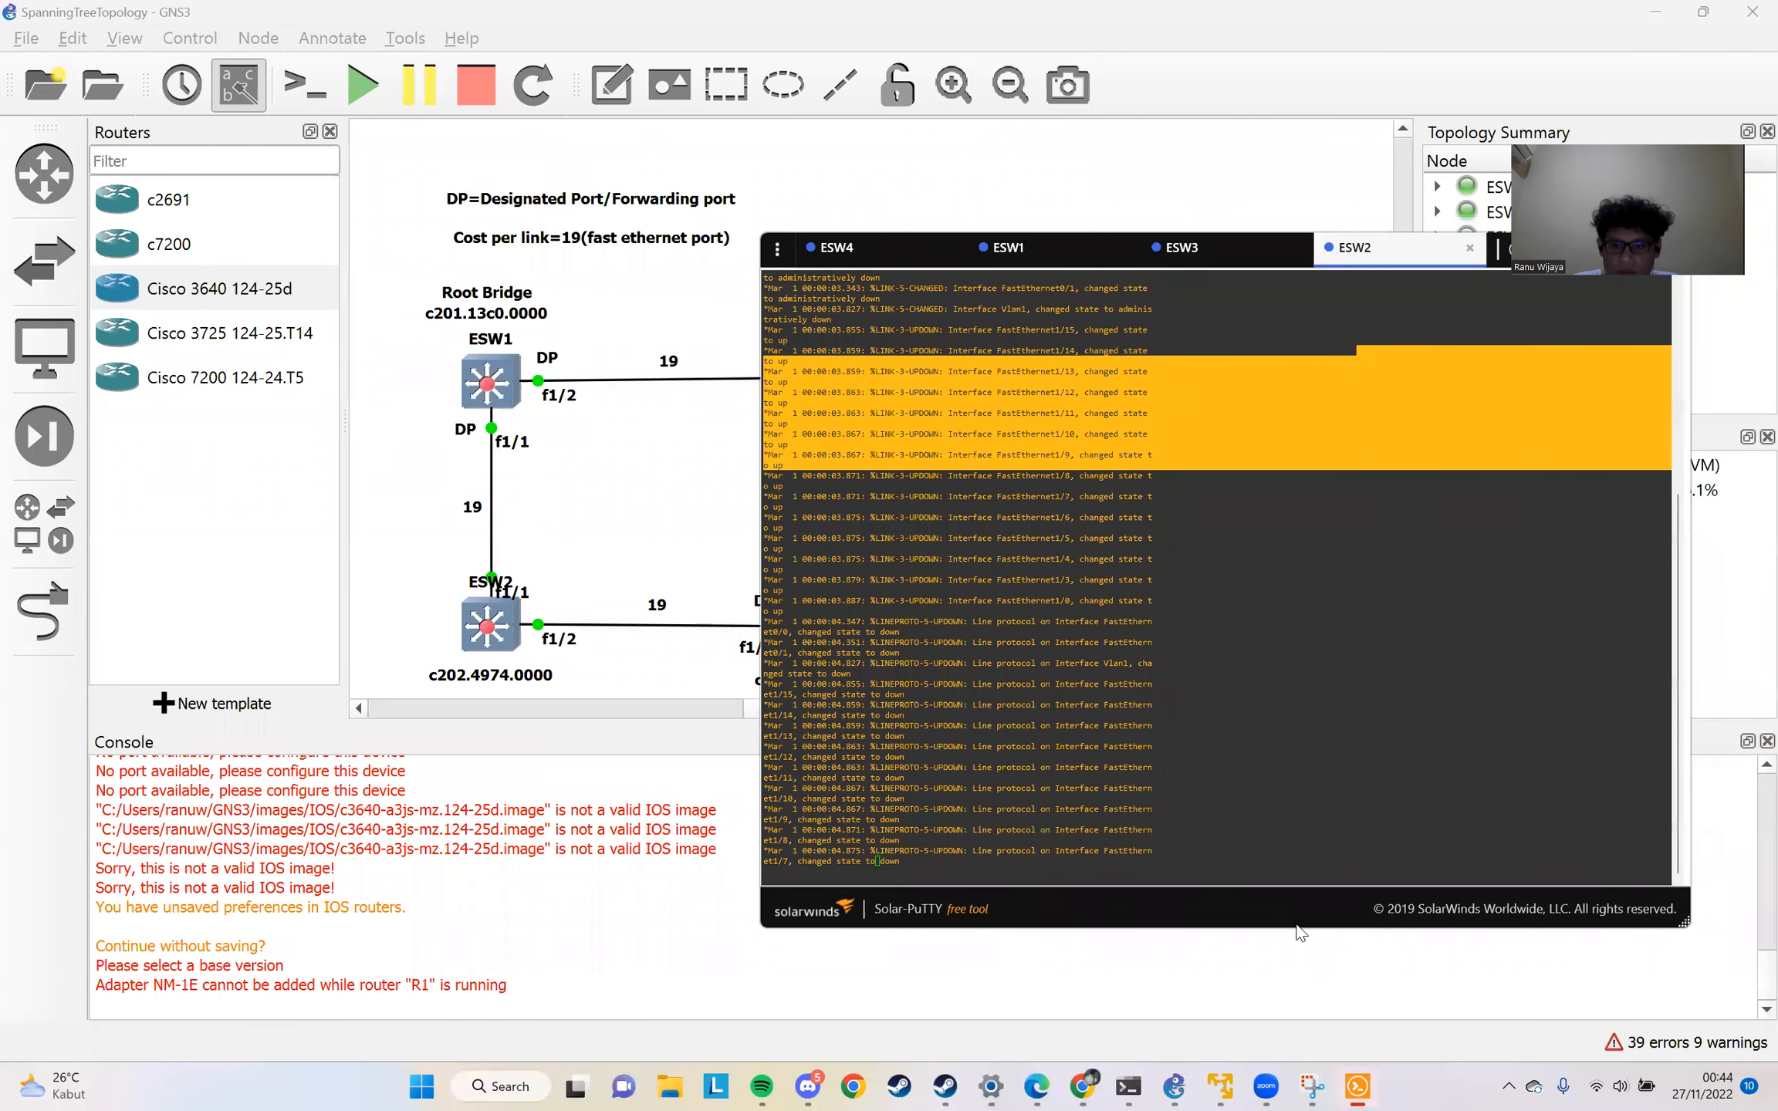
{"action": "left_click", "coordinate": [665, 515]}
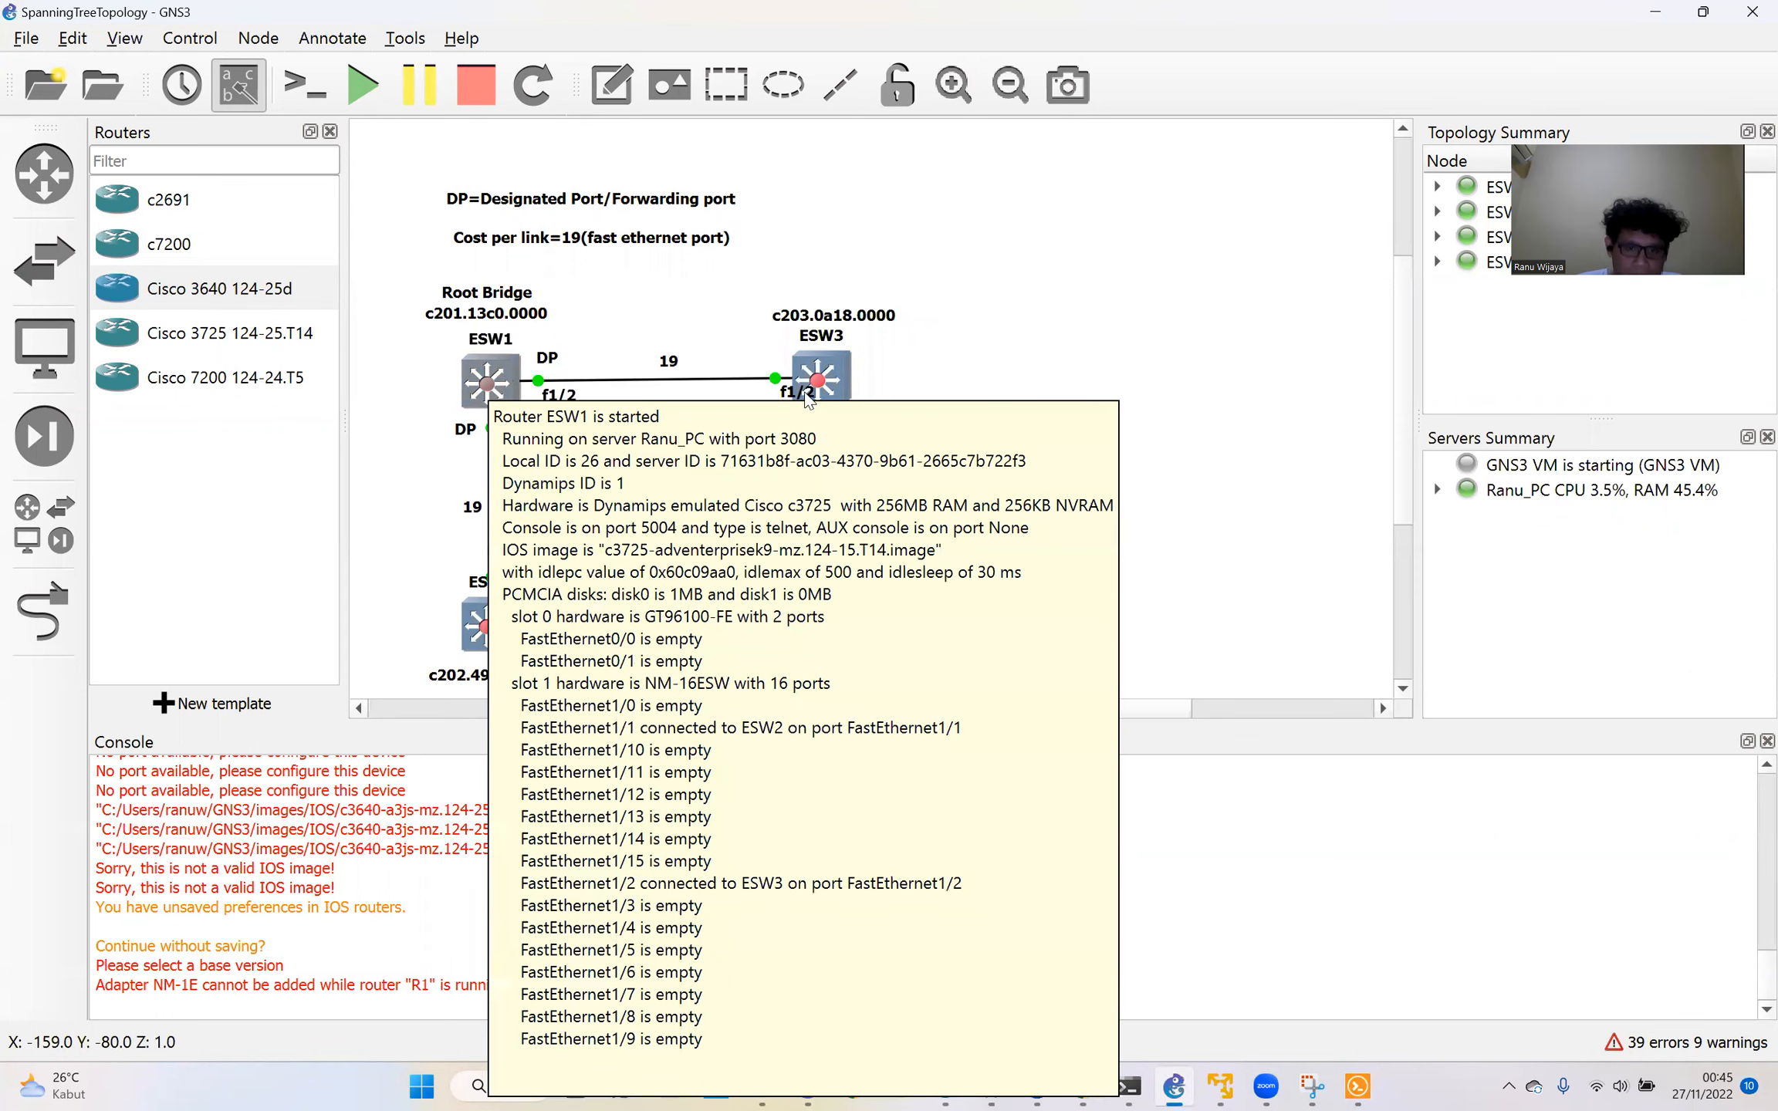
{"action": "mouse_move", "coordinate": [817, 398]}
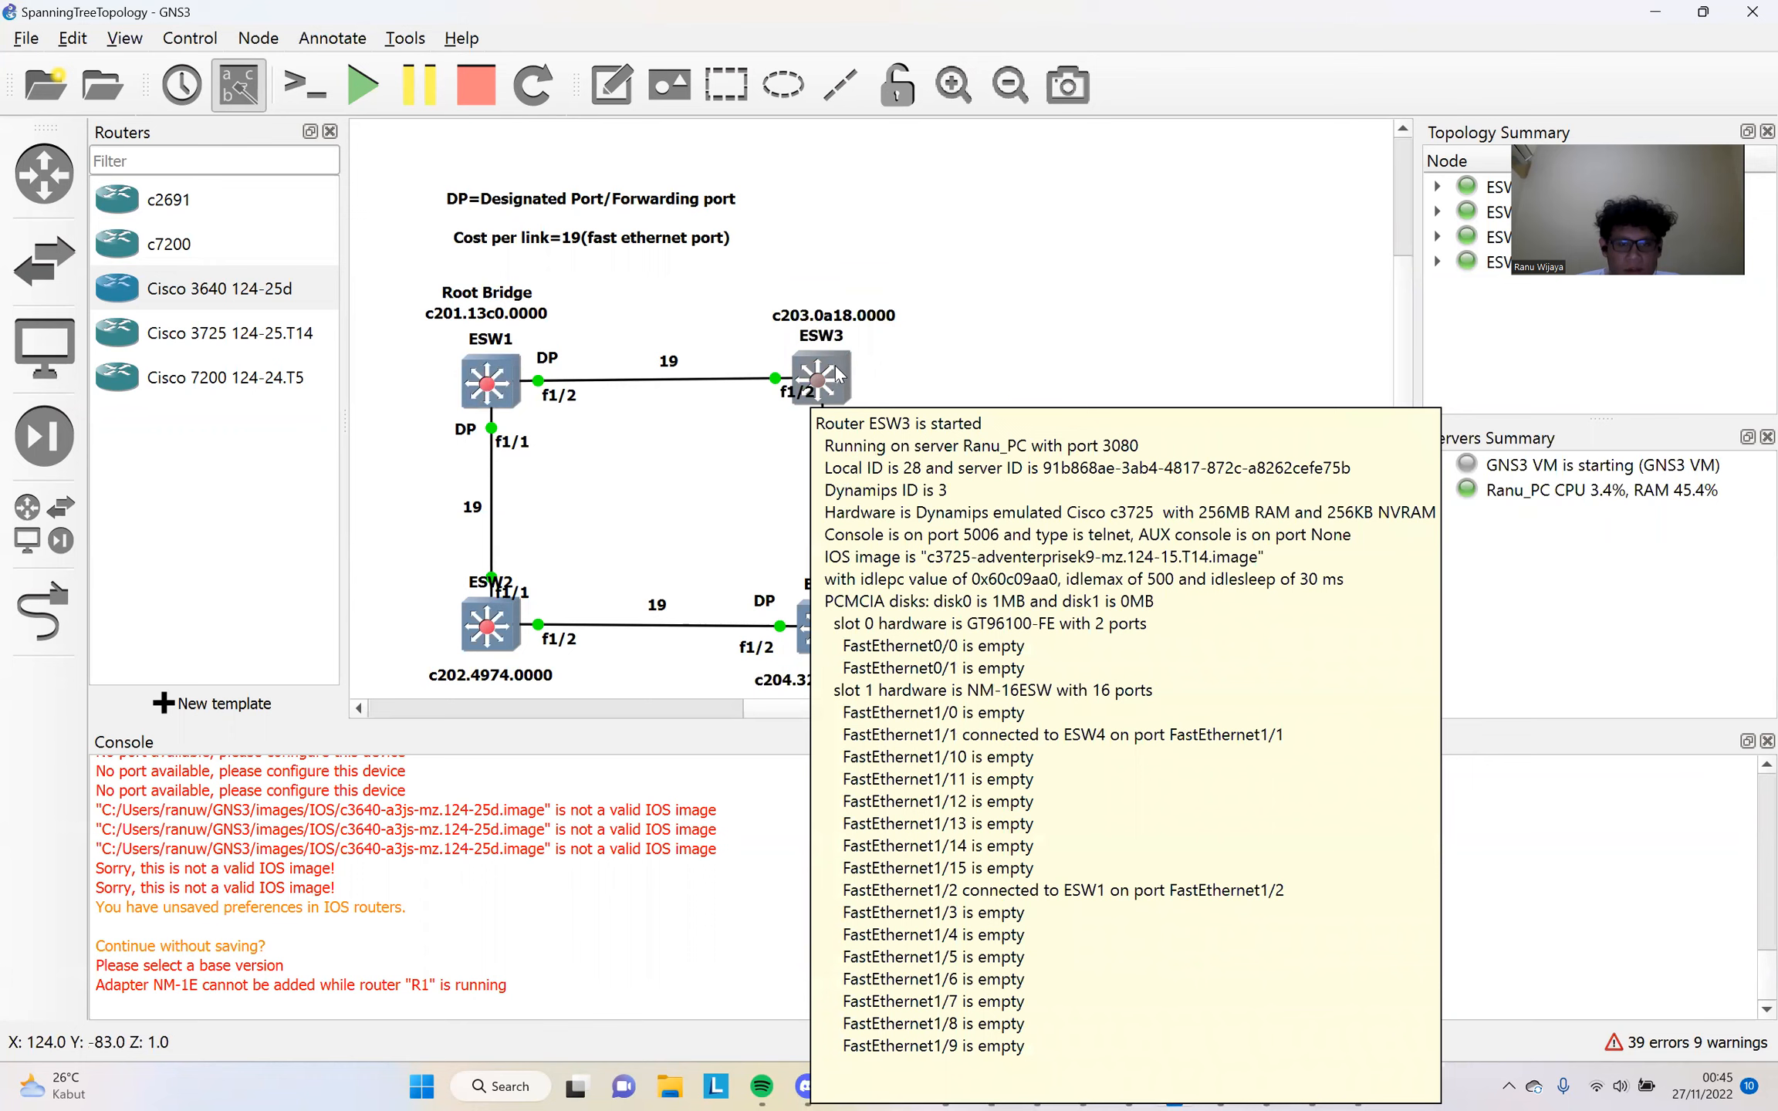
{"action": "mouse_move", "coordinate": [488, 395]}
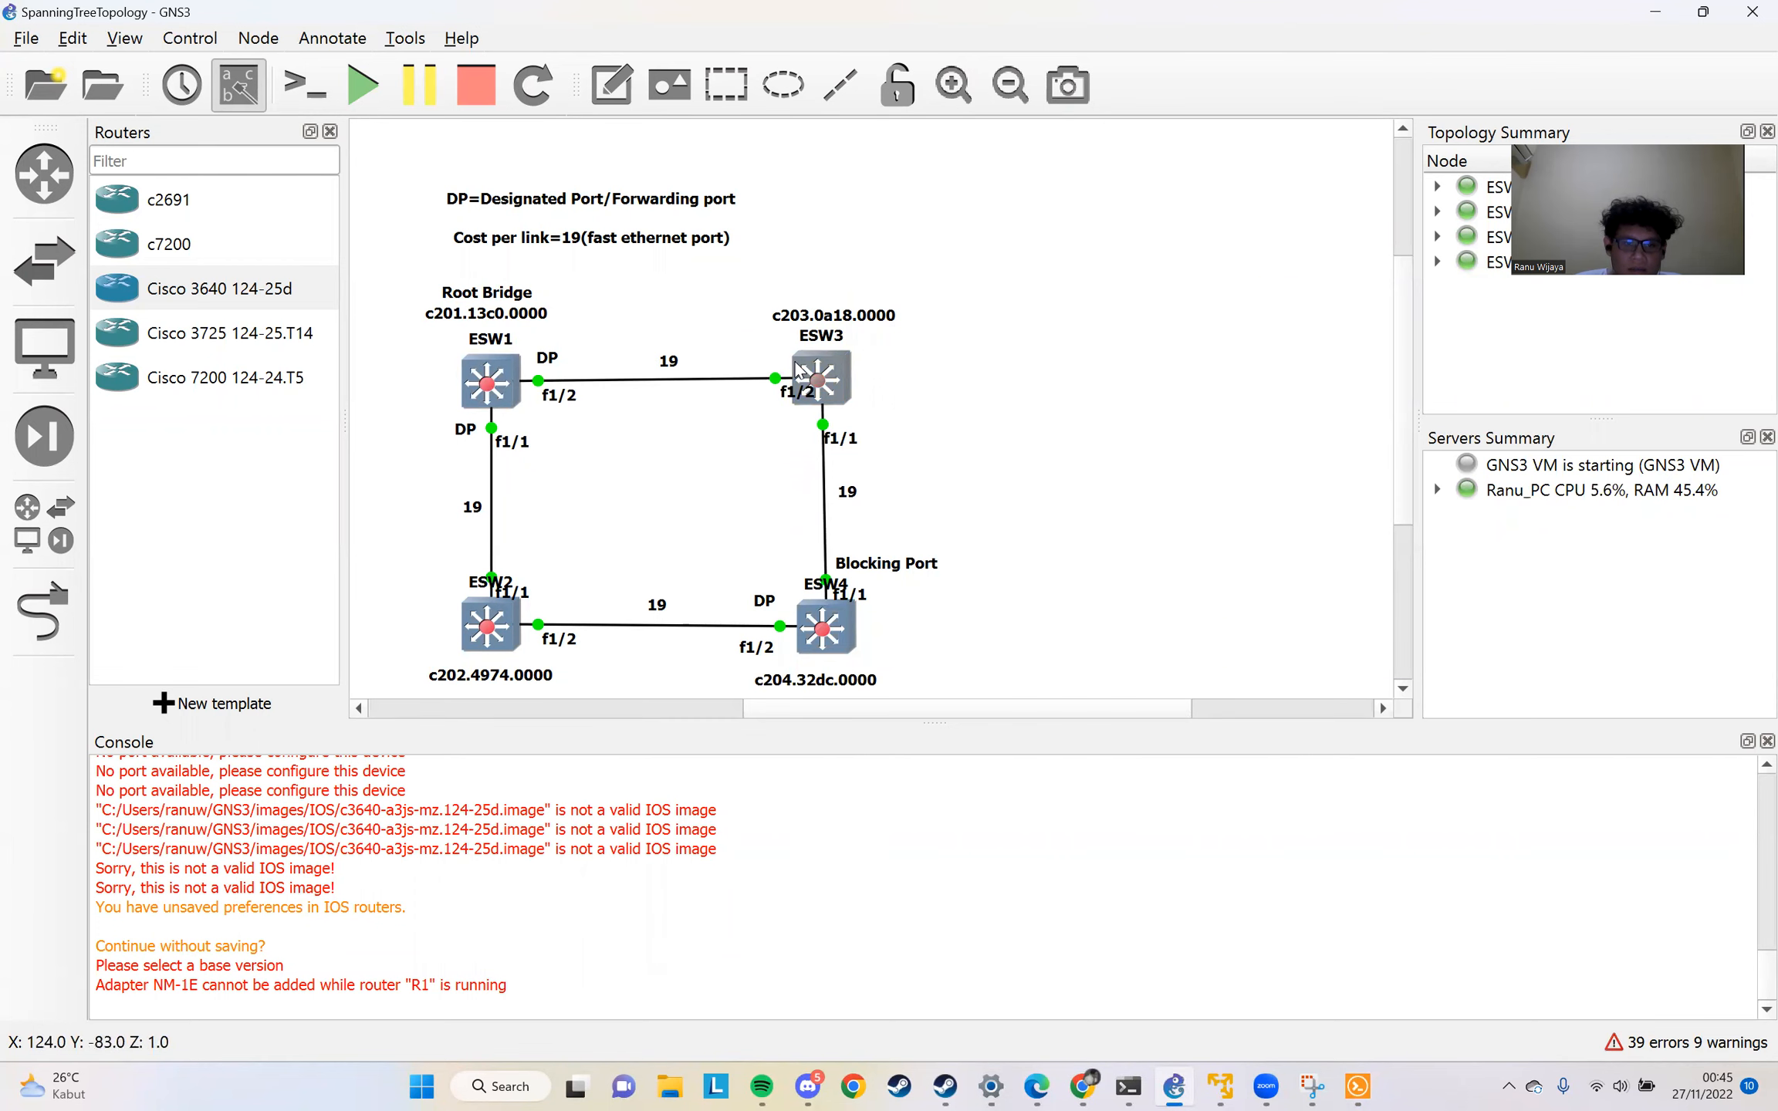
{"action": "mouse_move", "coordinate": [795, 363]}
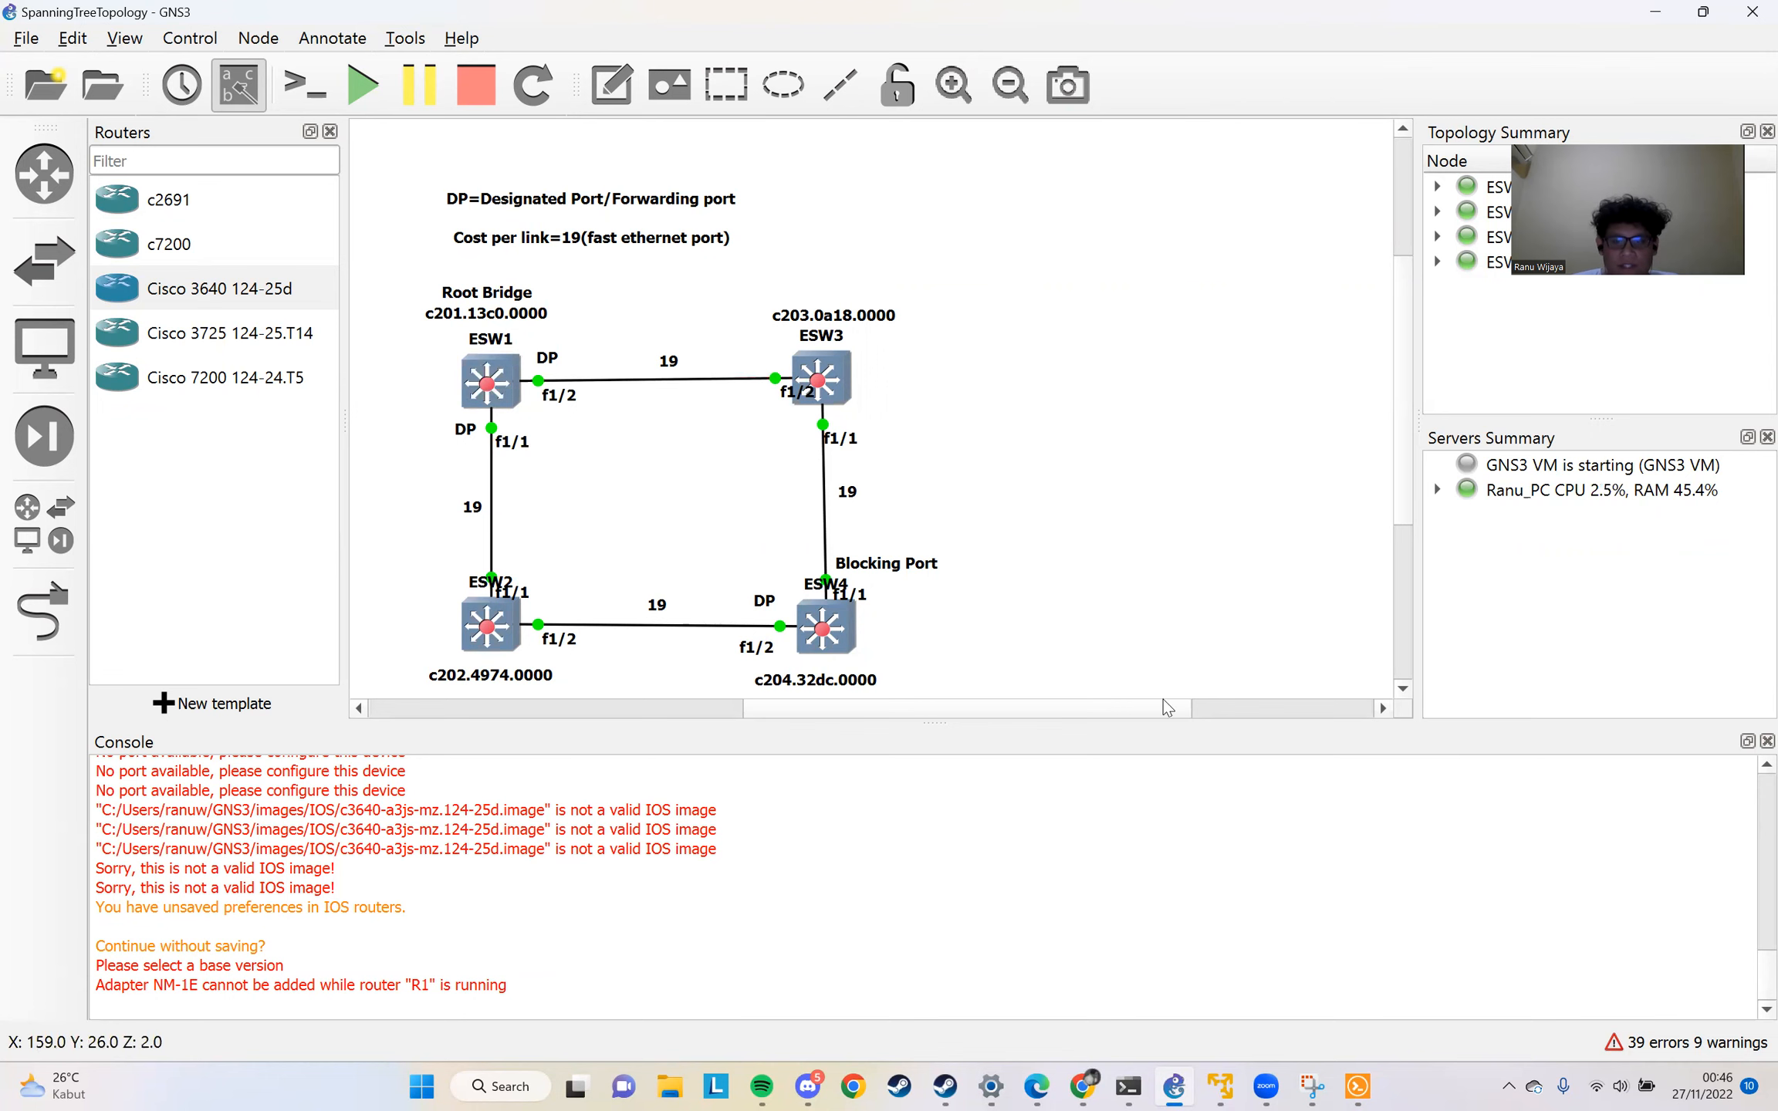
Reopen the ESW2 console and move its window clear of the ESW1 and ESW2 part of the diagram
{"action": "left_click", "coordinate": [1358, 1086]}
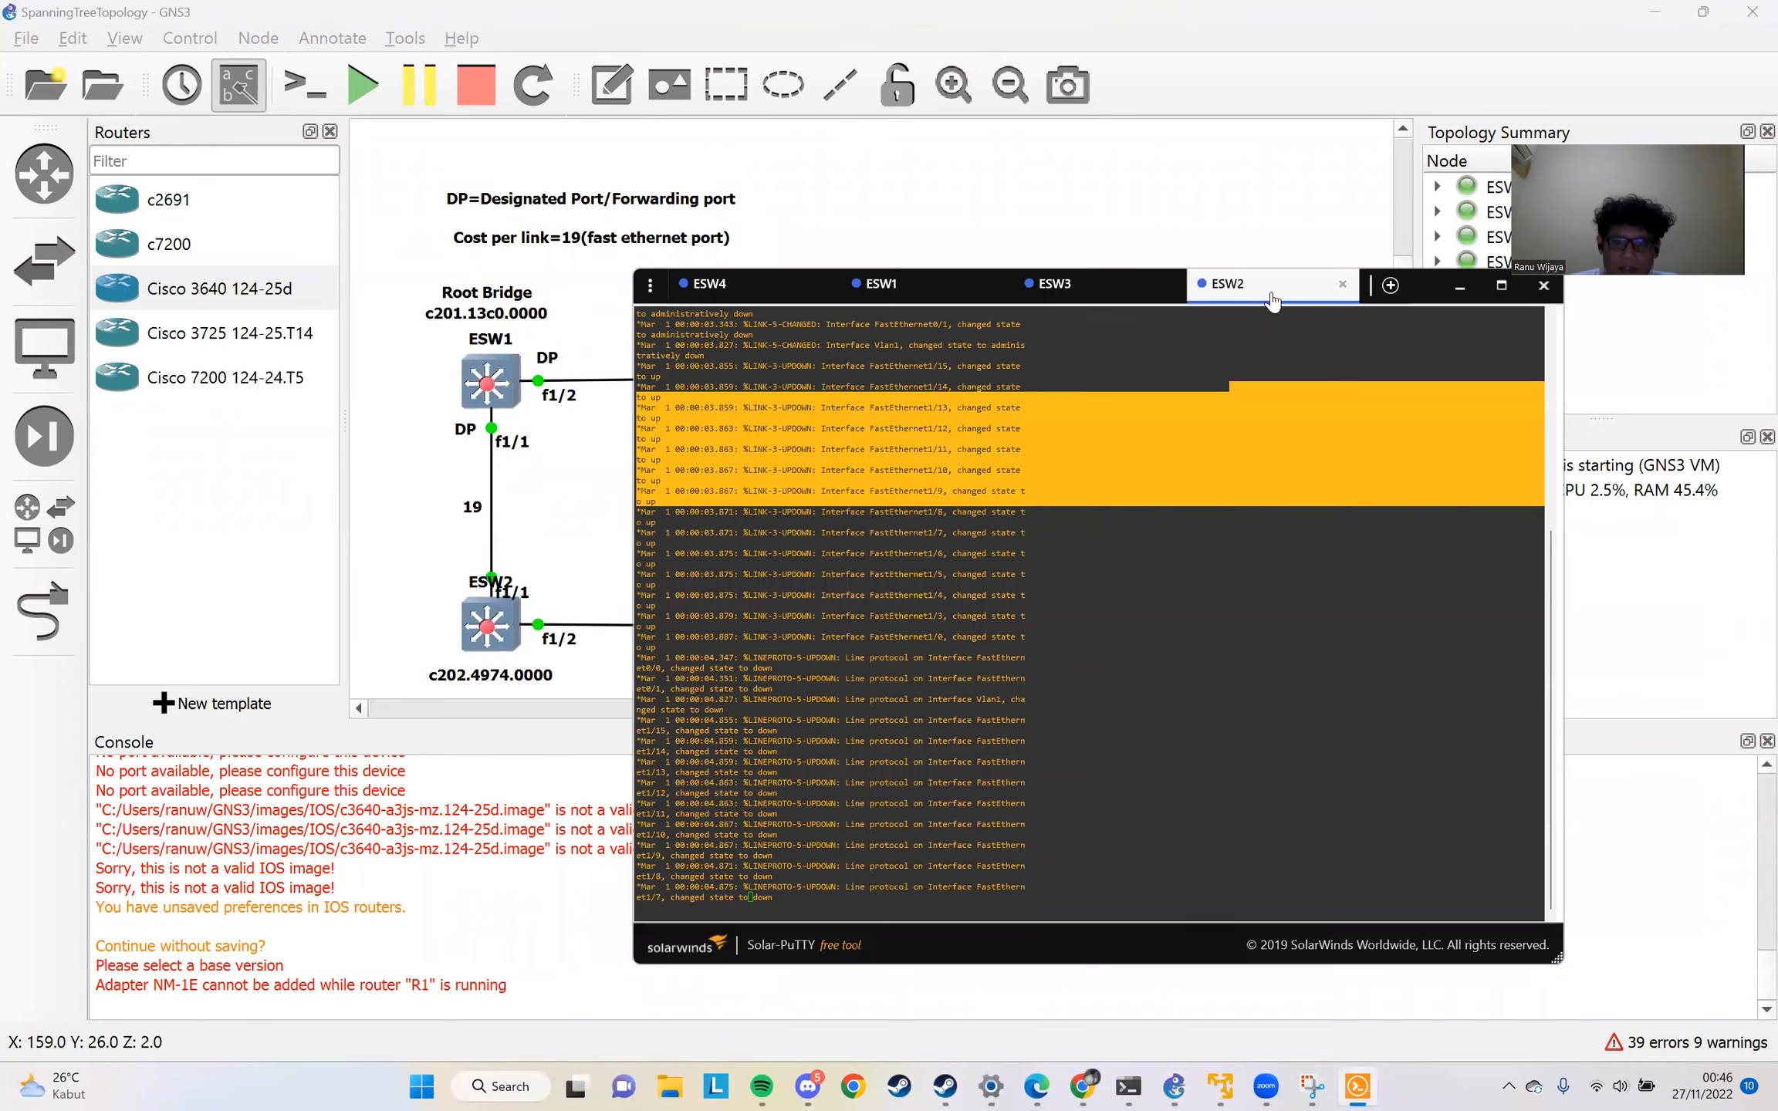
{"action": "left_click_drag", "start_coordinate": [1068, 944], "coordinate": [1303, 767]}
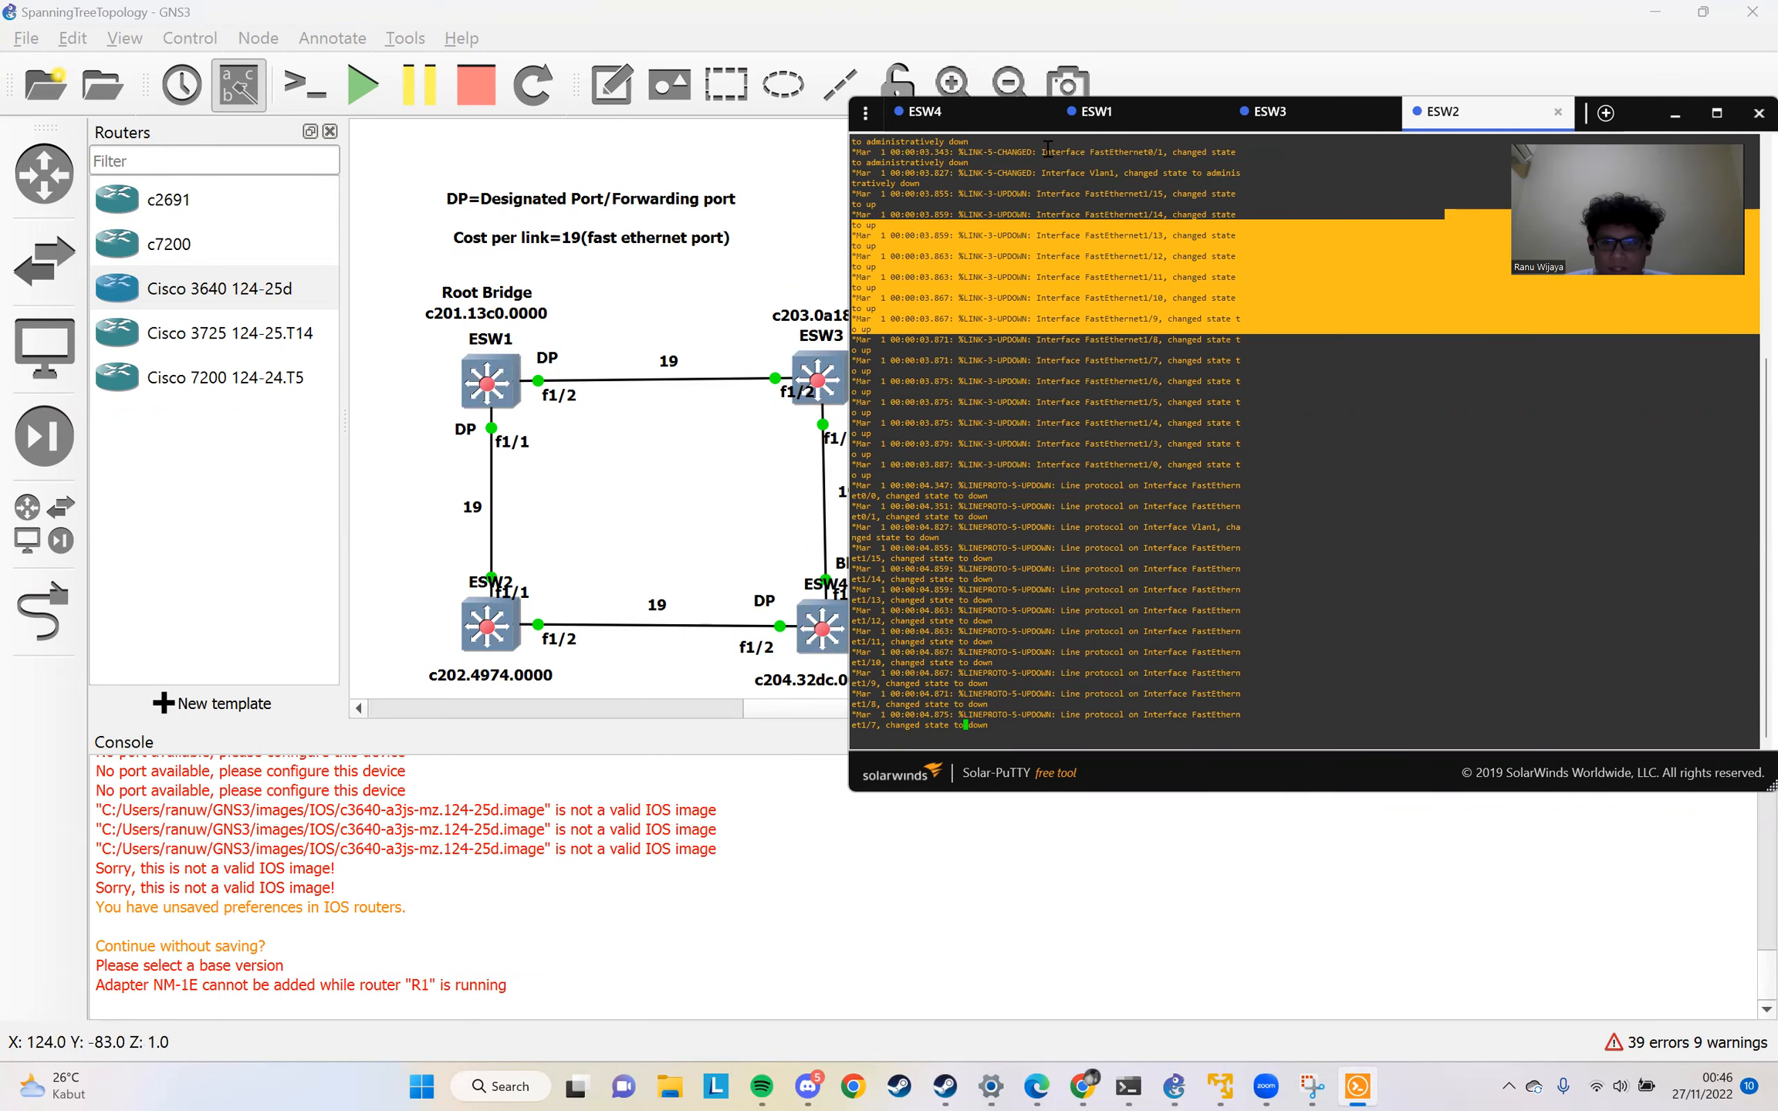
Check the ESW4 console, run sh spanning-tree vlan 1 bri on ESW3, and highlight the cost and status of its FastEthernet1/1 and 1/2 ports
{"action": "left_click", "coordinate": [949, 112]}
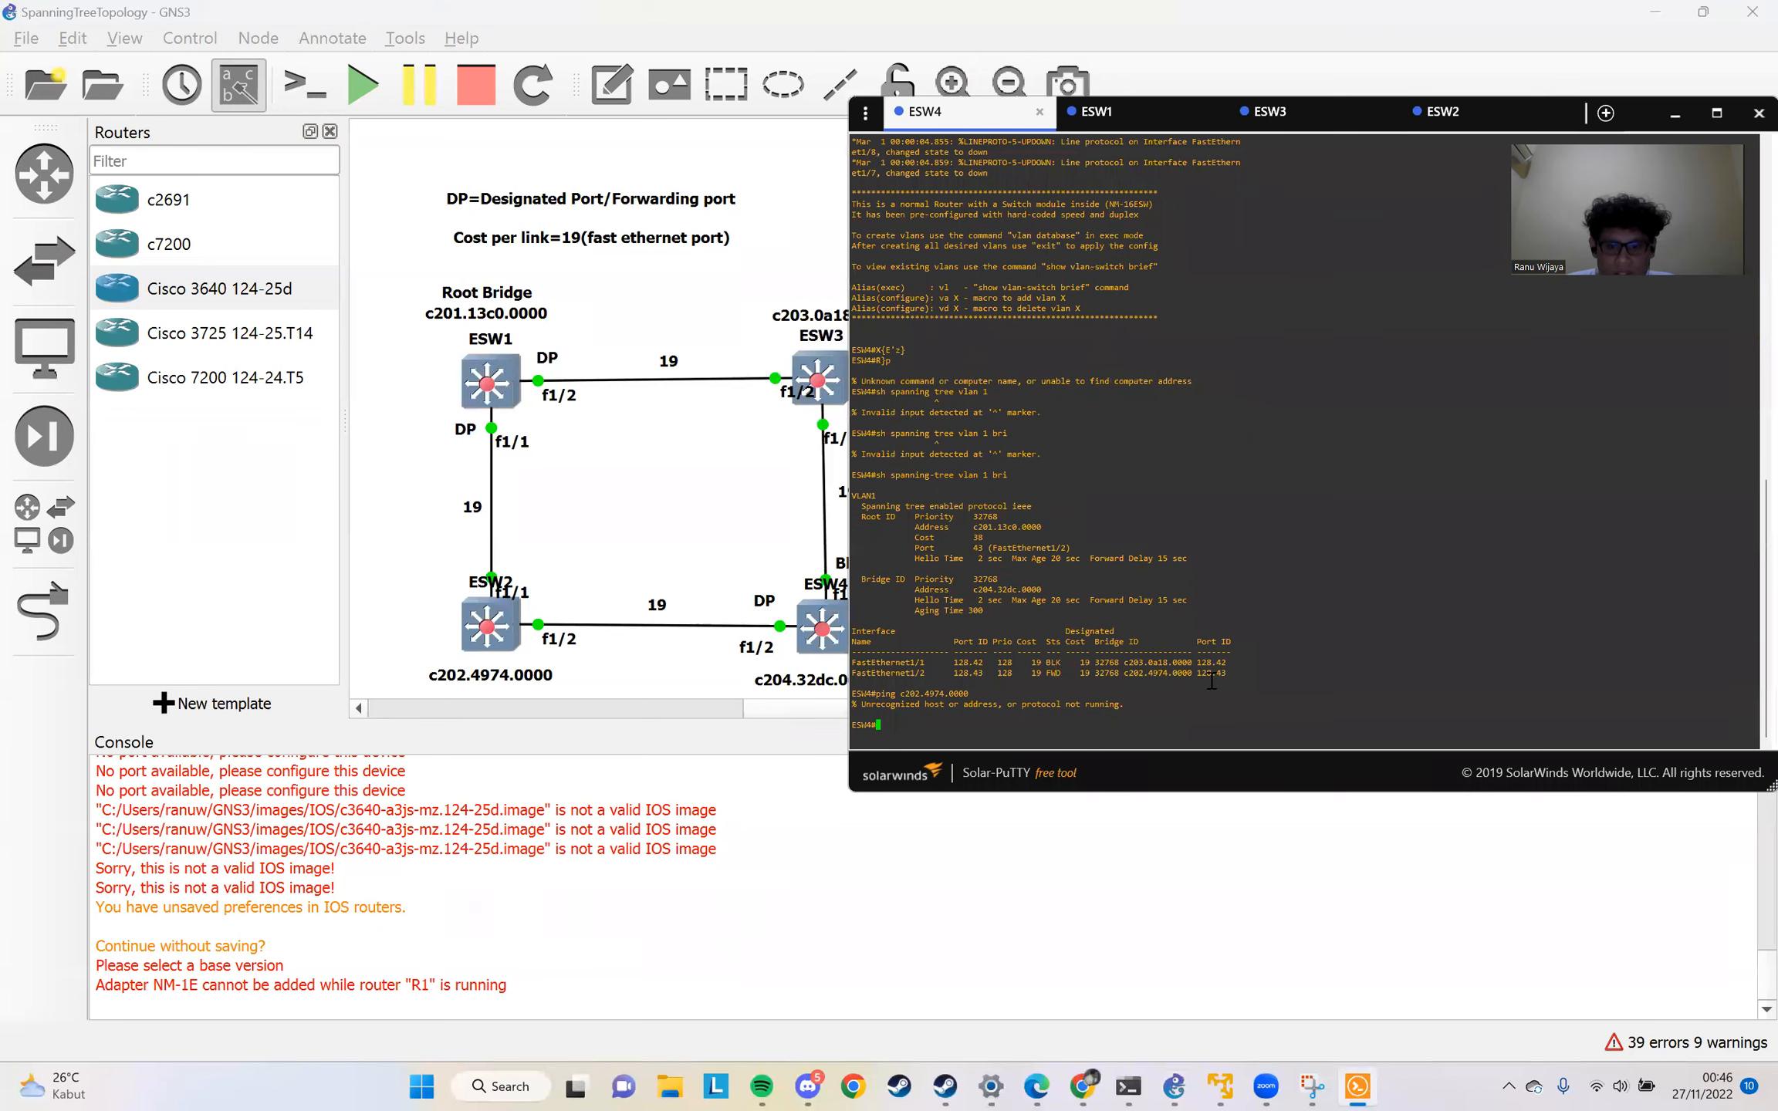
{"action": "left_click", "coordinate": [1297, 125]}
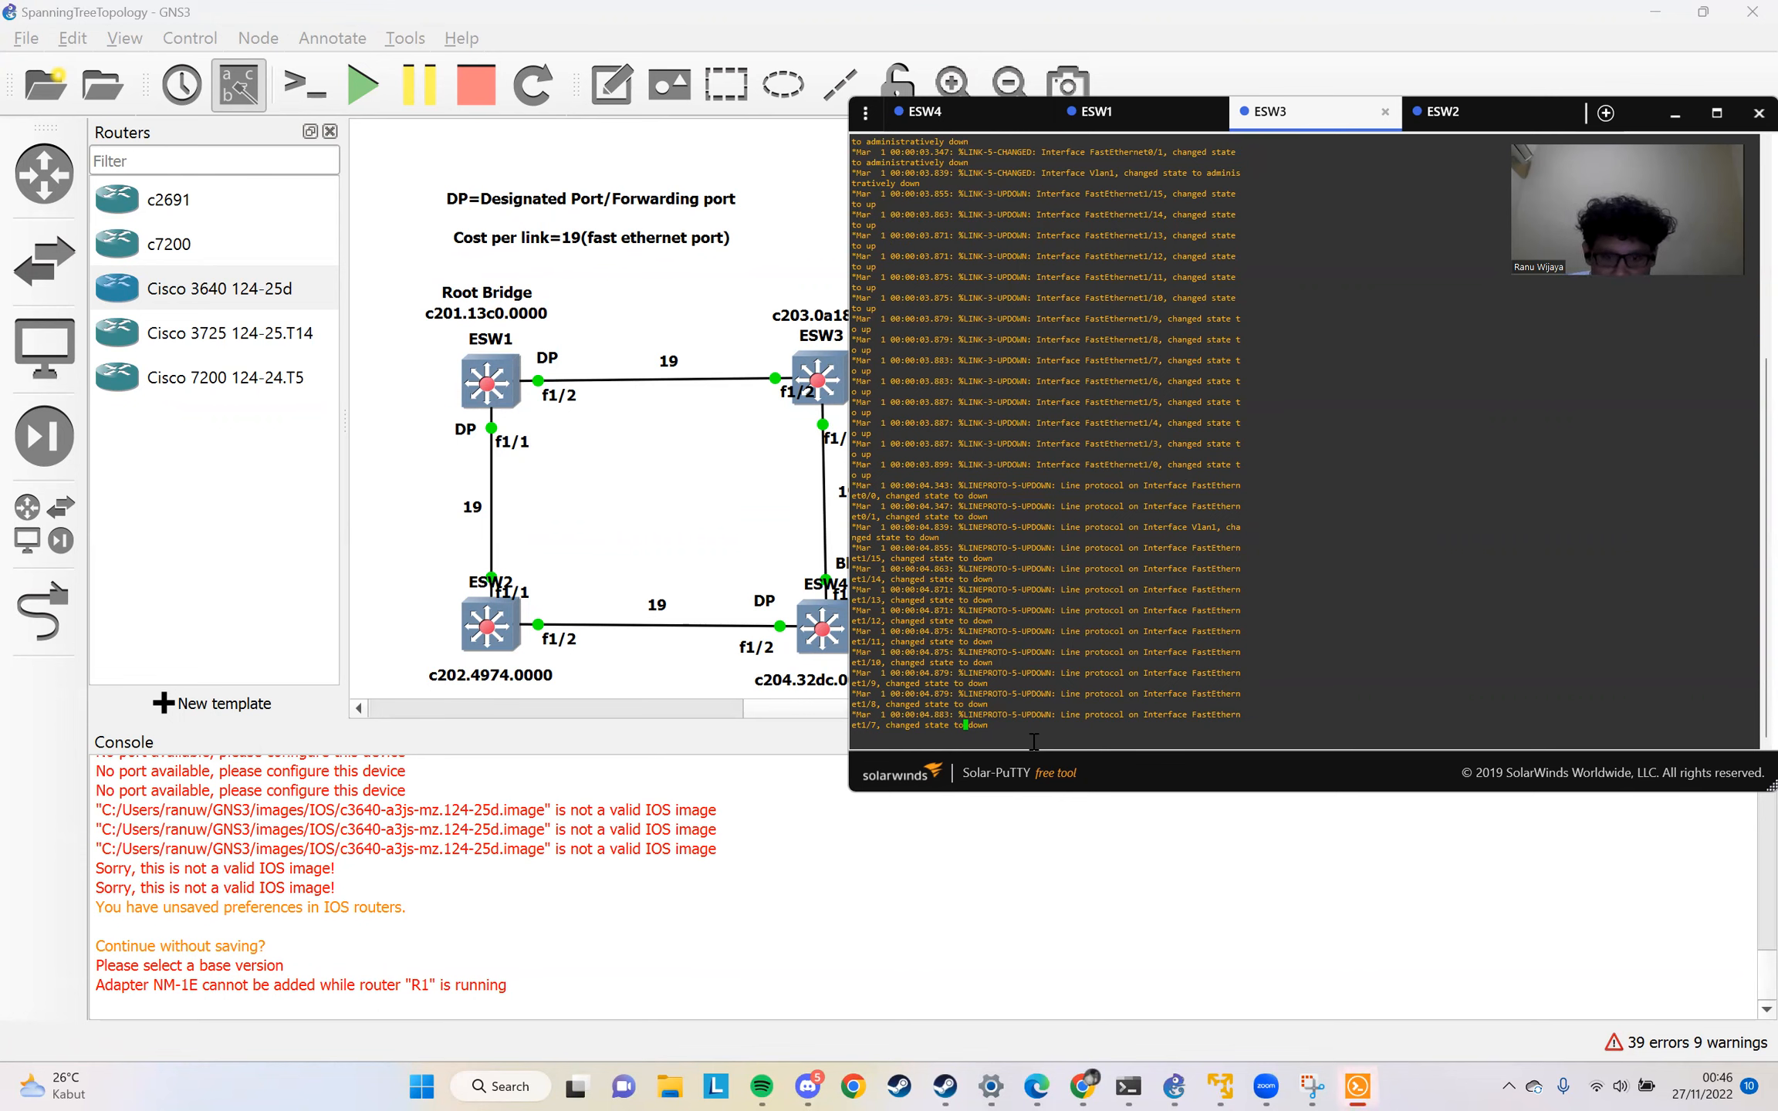
{"action": "key", "text": "Return"}
{"action": "key", "text": "Return"}
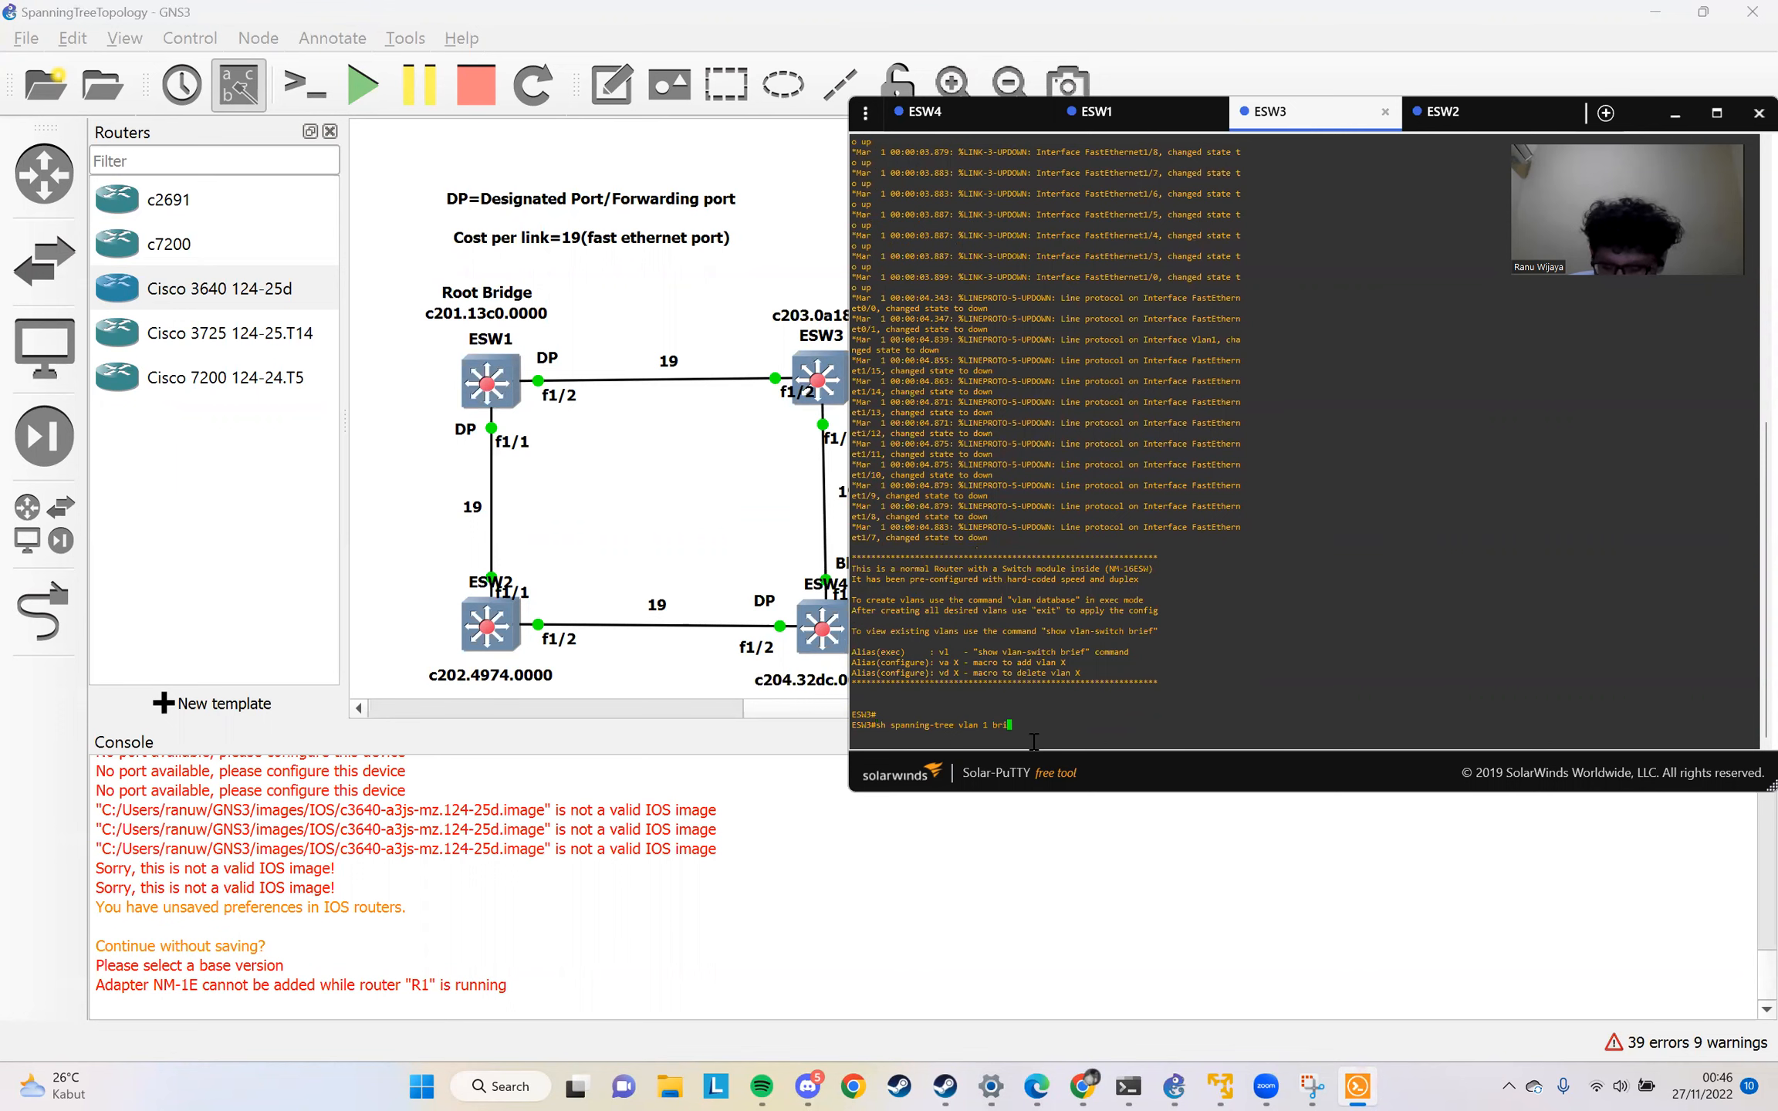
{"action": "key", "text": "Return"}
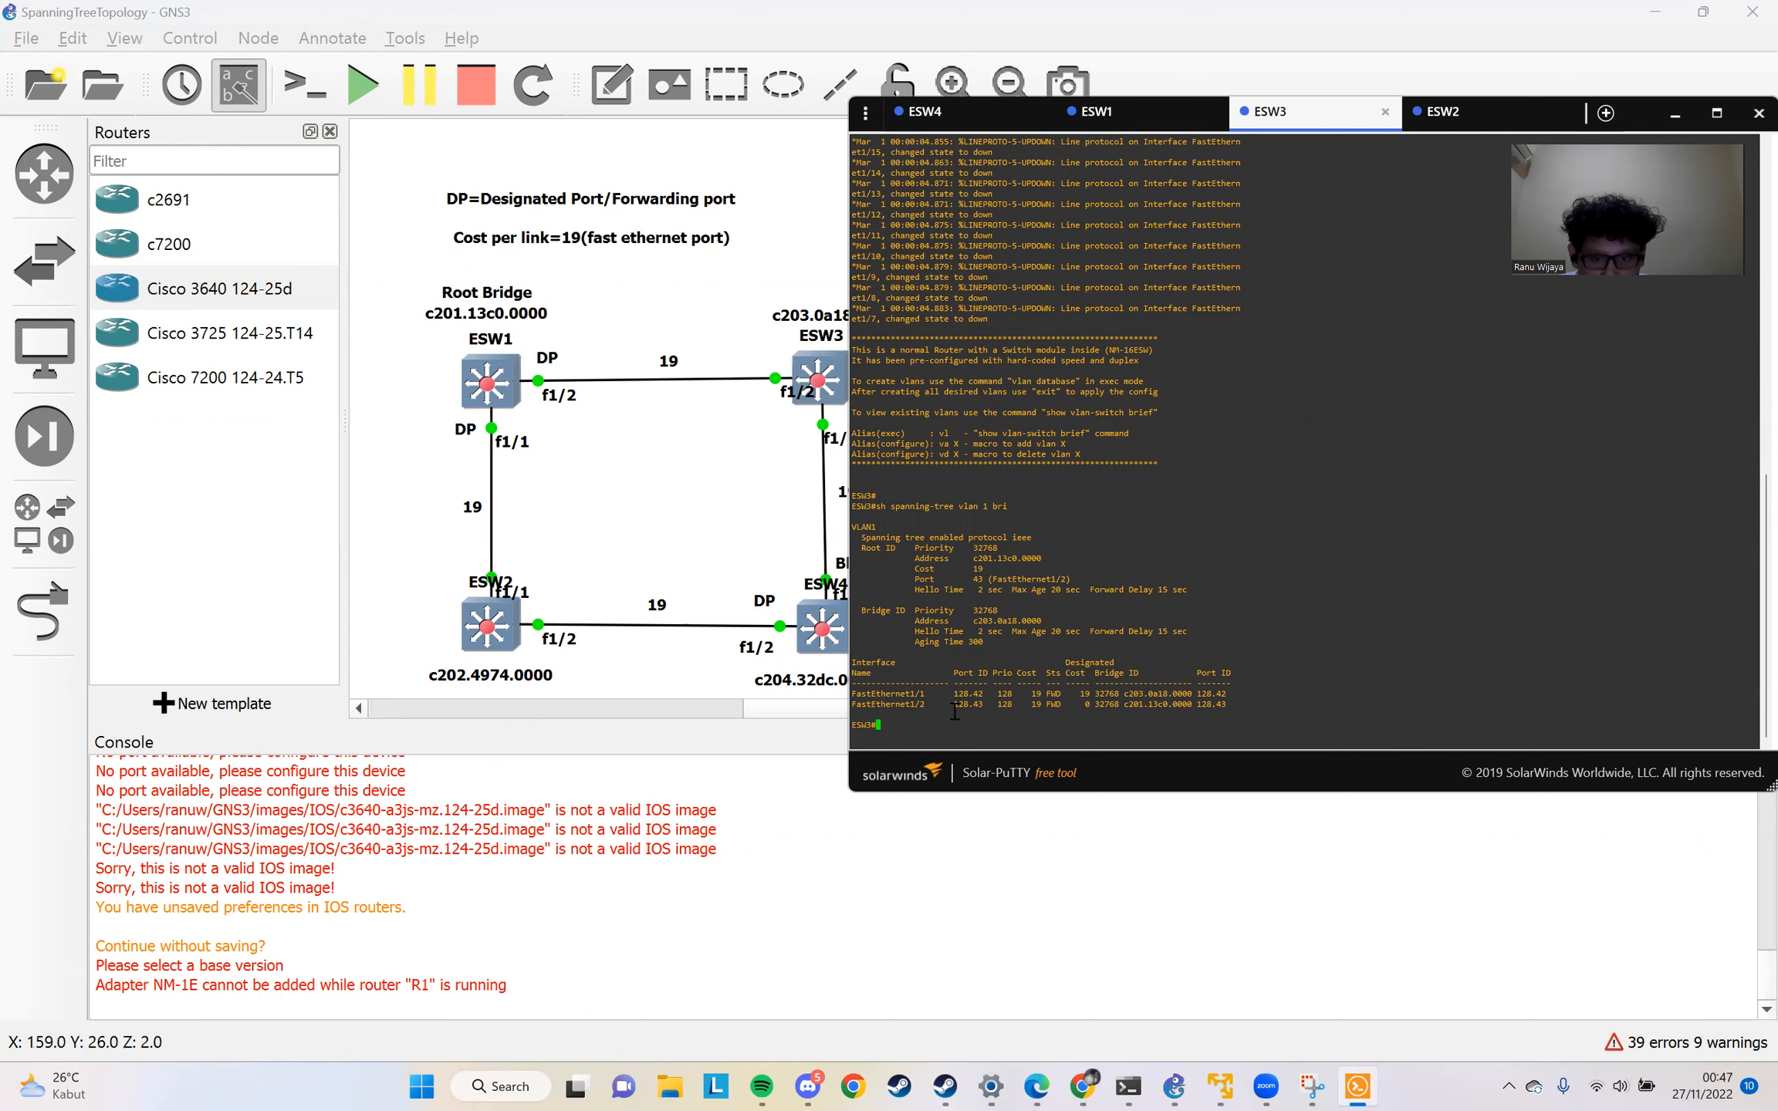
{"action": "left_click_drag", "start_coordinate": [1032, 692], "coordinate": [1077, 700]}
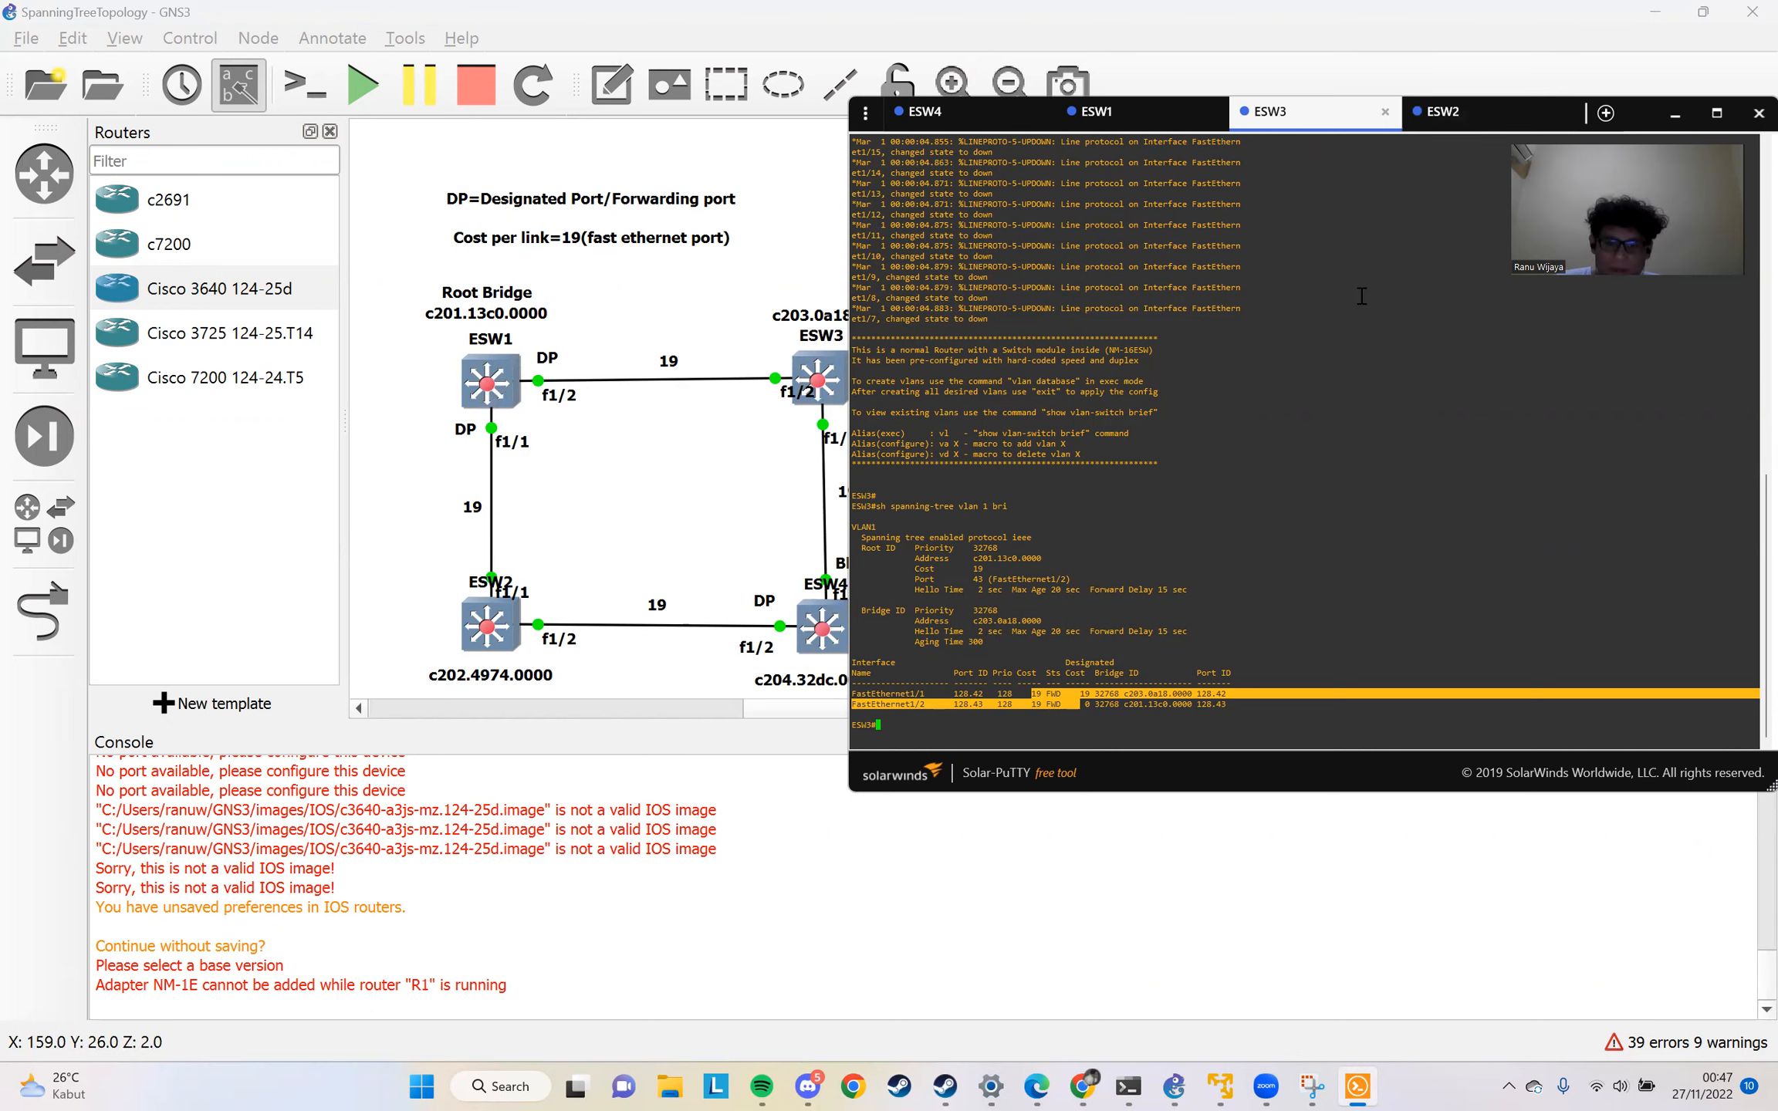
Switch to the ESW2 console and display its spanning tree summary with sh spanning-tree vlan 1 bri
{"action": "left_click", "coordinate": [1468, 122]}
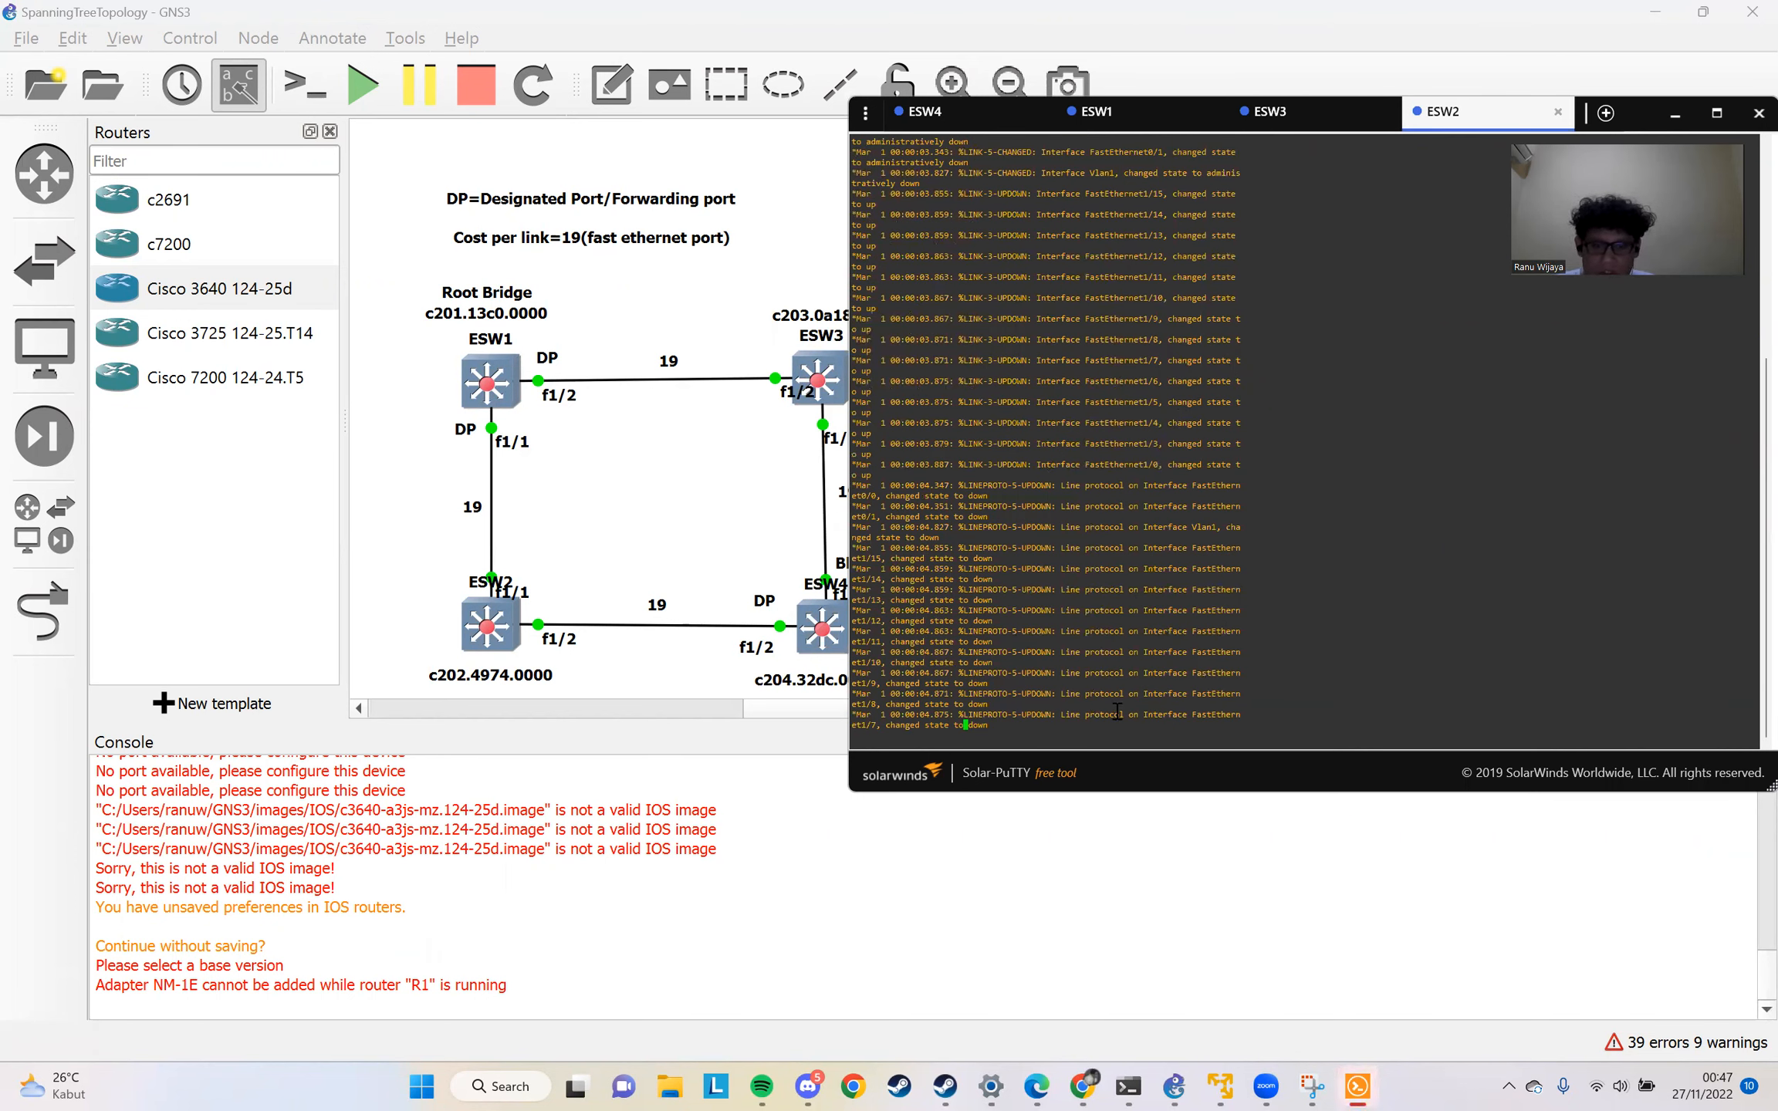
{"action": "key", "text": "Return"}
{"action": "key", "text": "Return"}
{"action": "key", "text": "Return"}
{"action": "key", "text": "Return"}
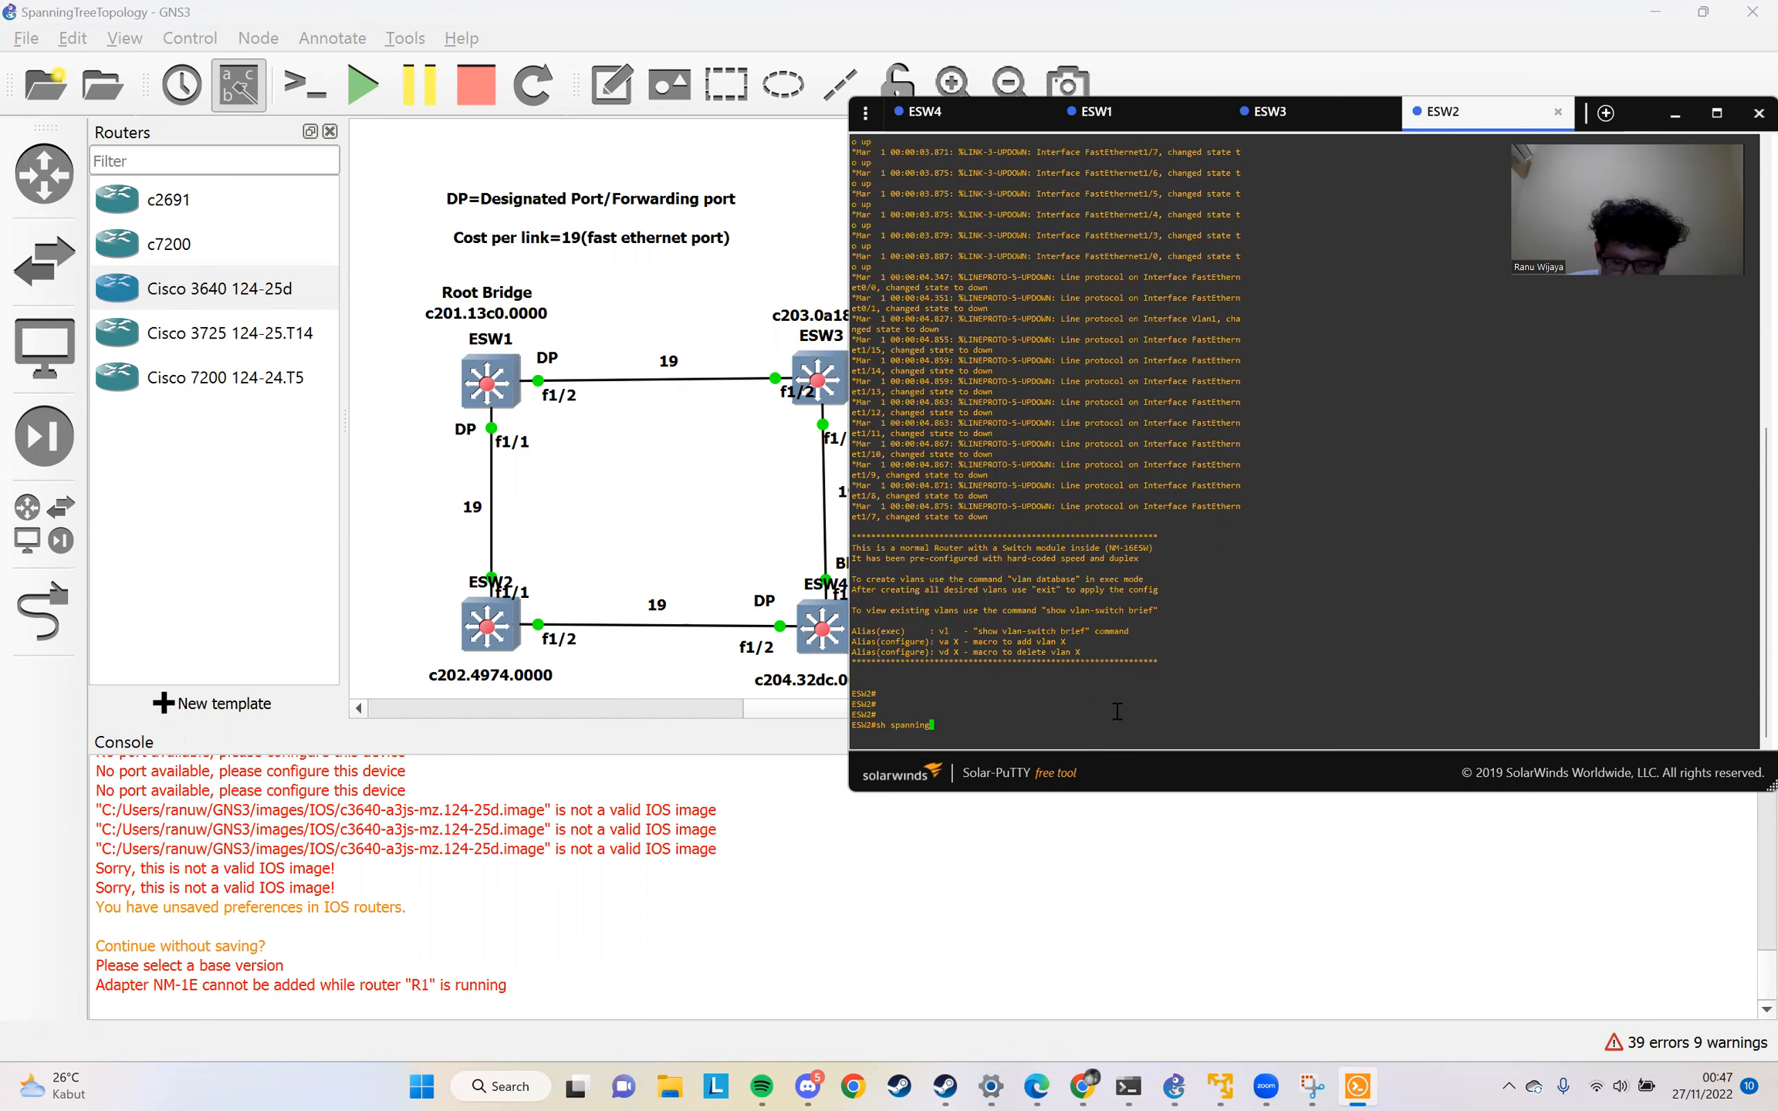
{"action": "type", "text": "sh spanning-tree"}
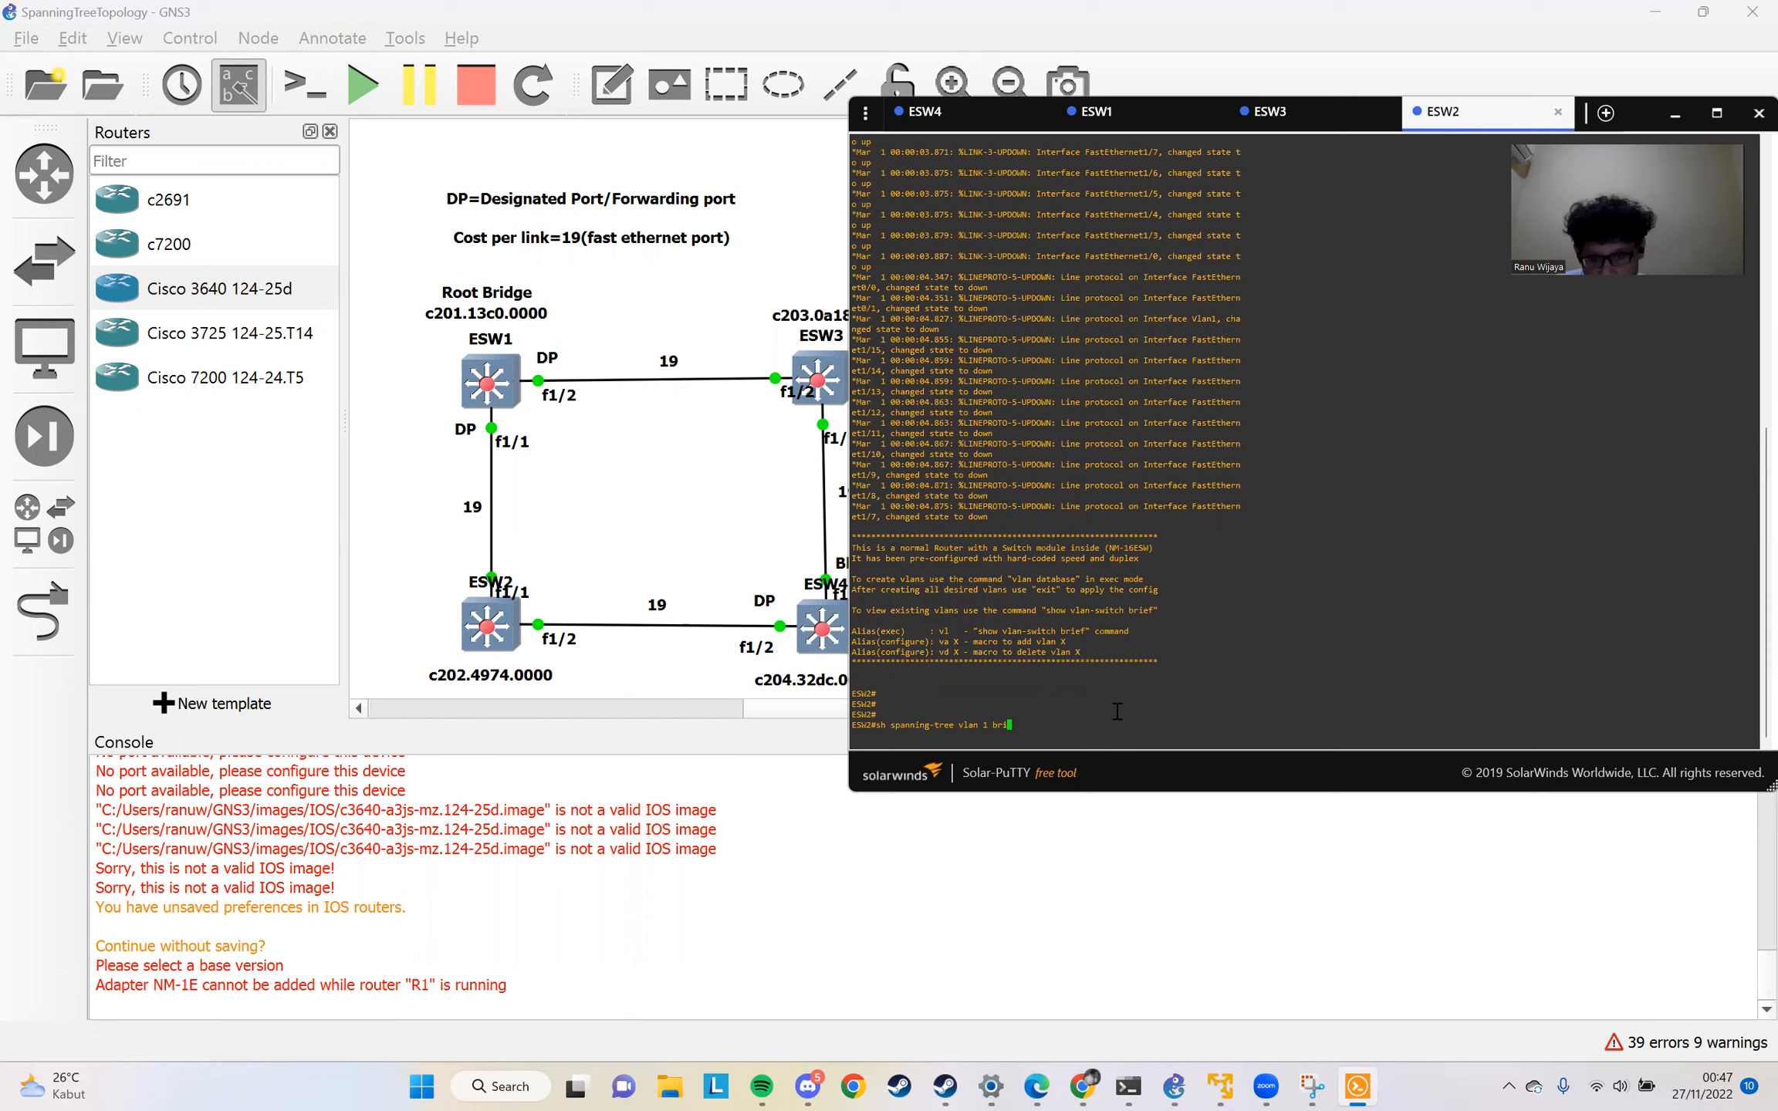
{"action": "type", "text": "vlan 1 bri"}
{"action": "key", "text": "Return"}
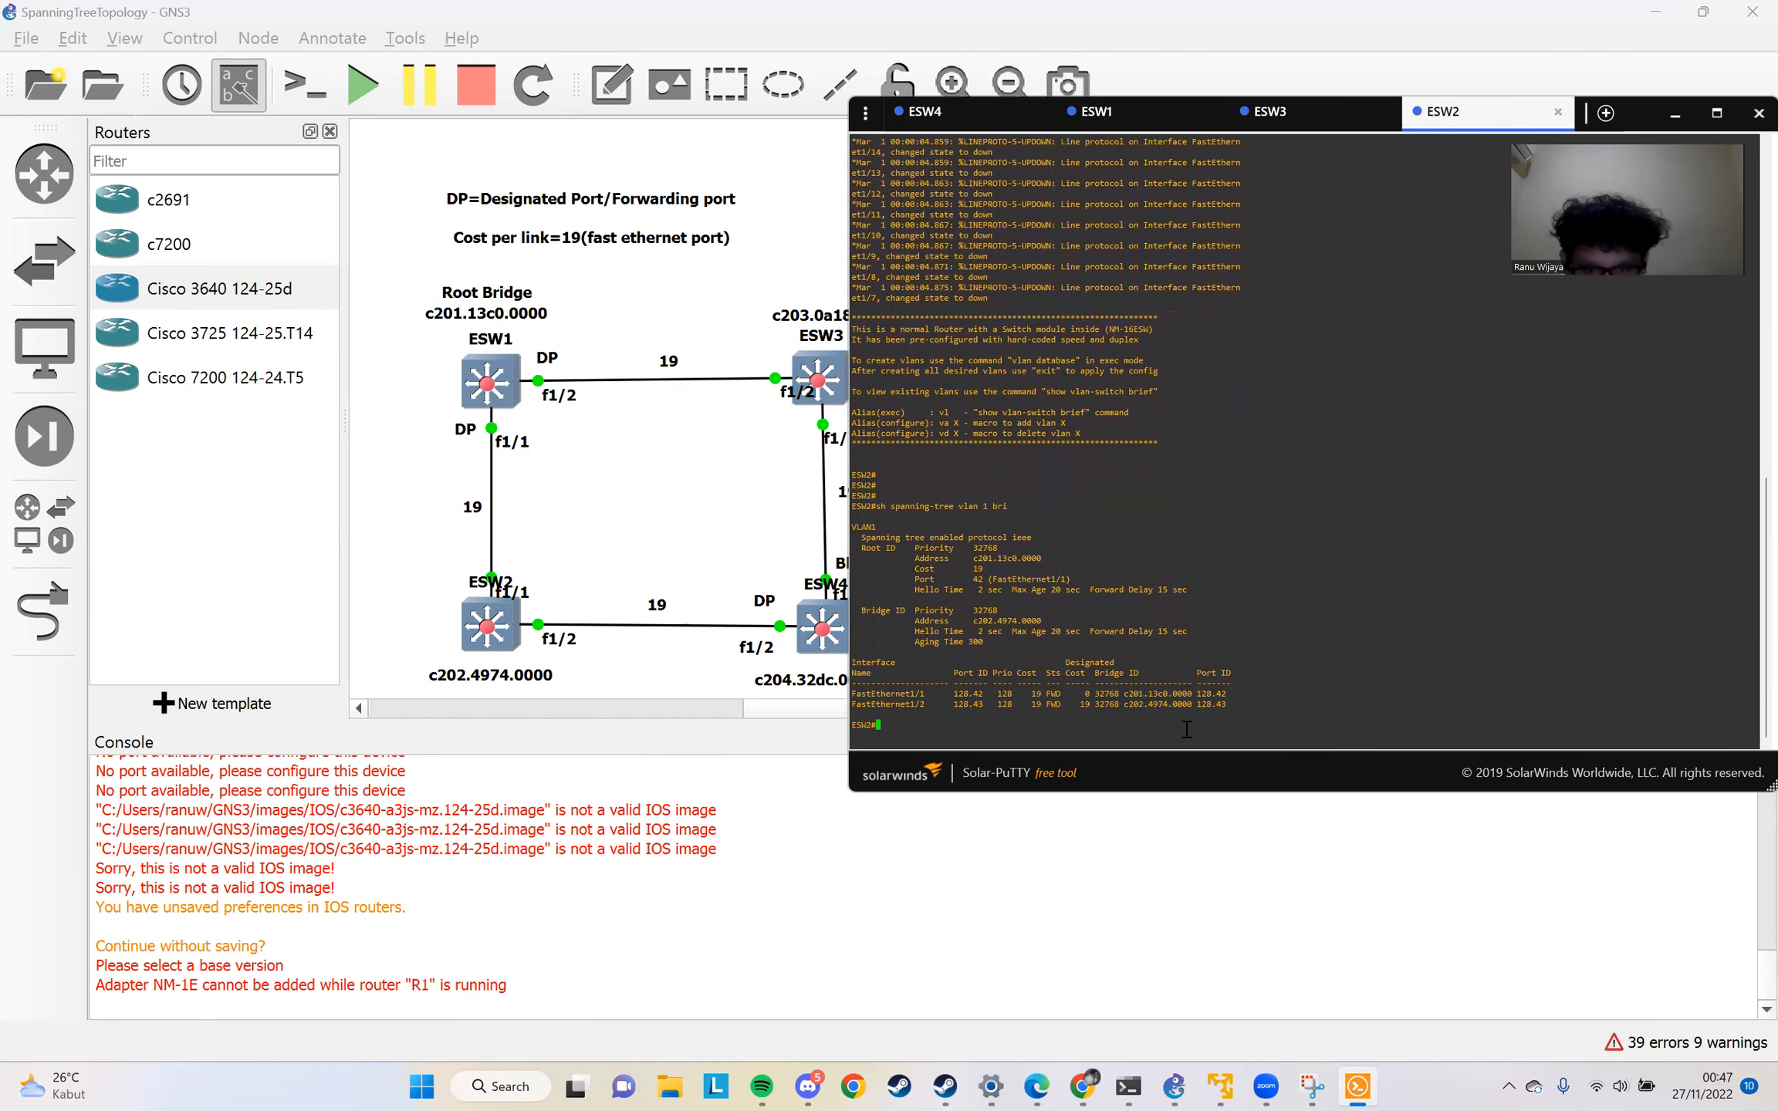
Switch to the ESW1 console and highlight the root bridge line in its VLAN 1 spanning tree output
{"action": "left_click", "coordinate": [1127, 132]}
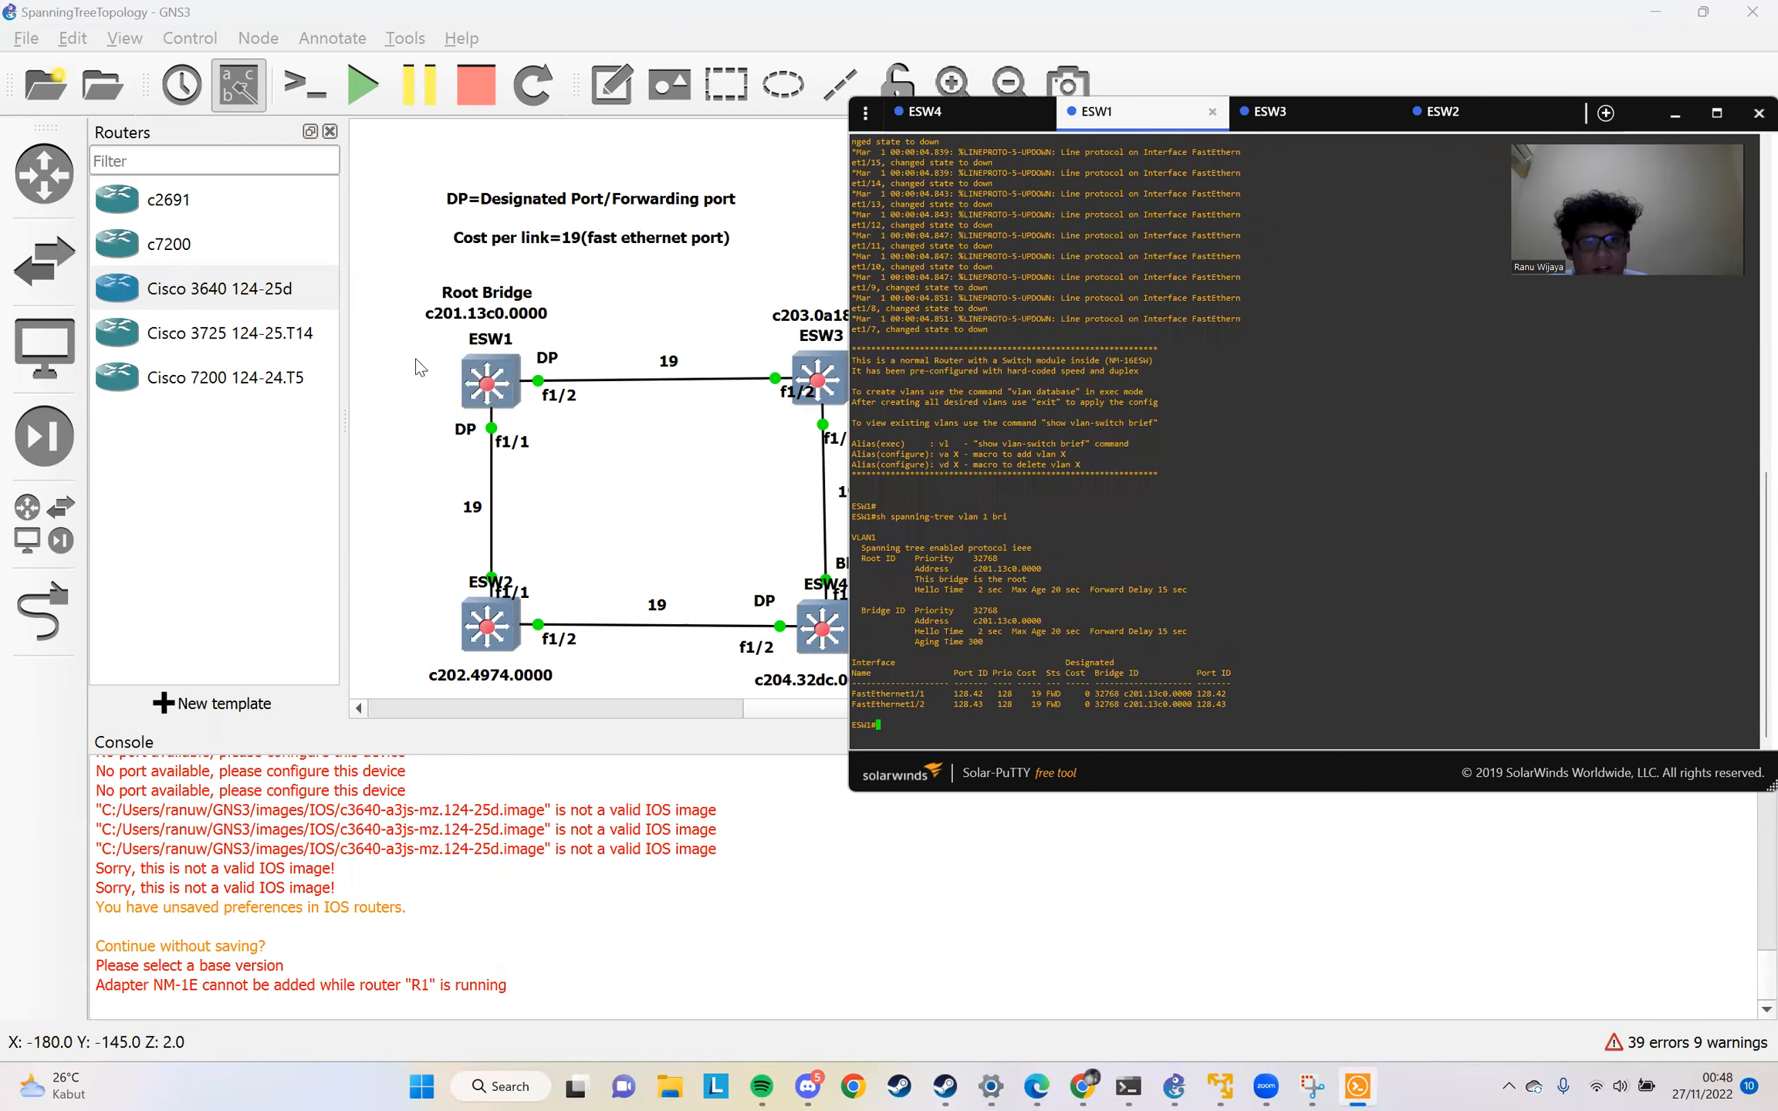
{"action": "left_click_drag", "start_coordinate": [1054, 577], "coordinate": [916, 582]}
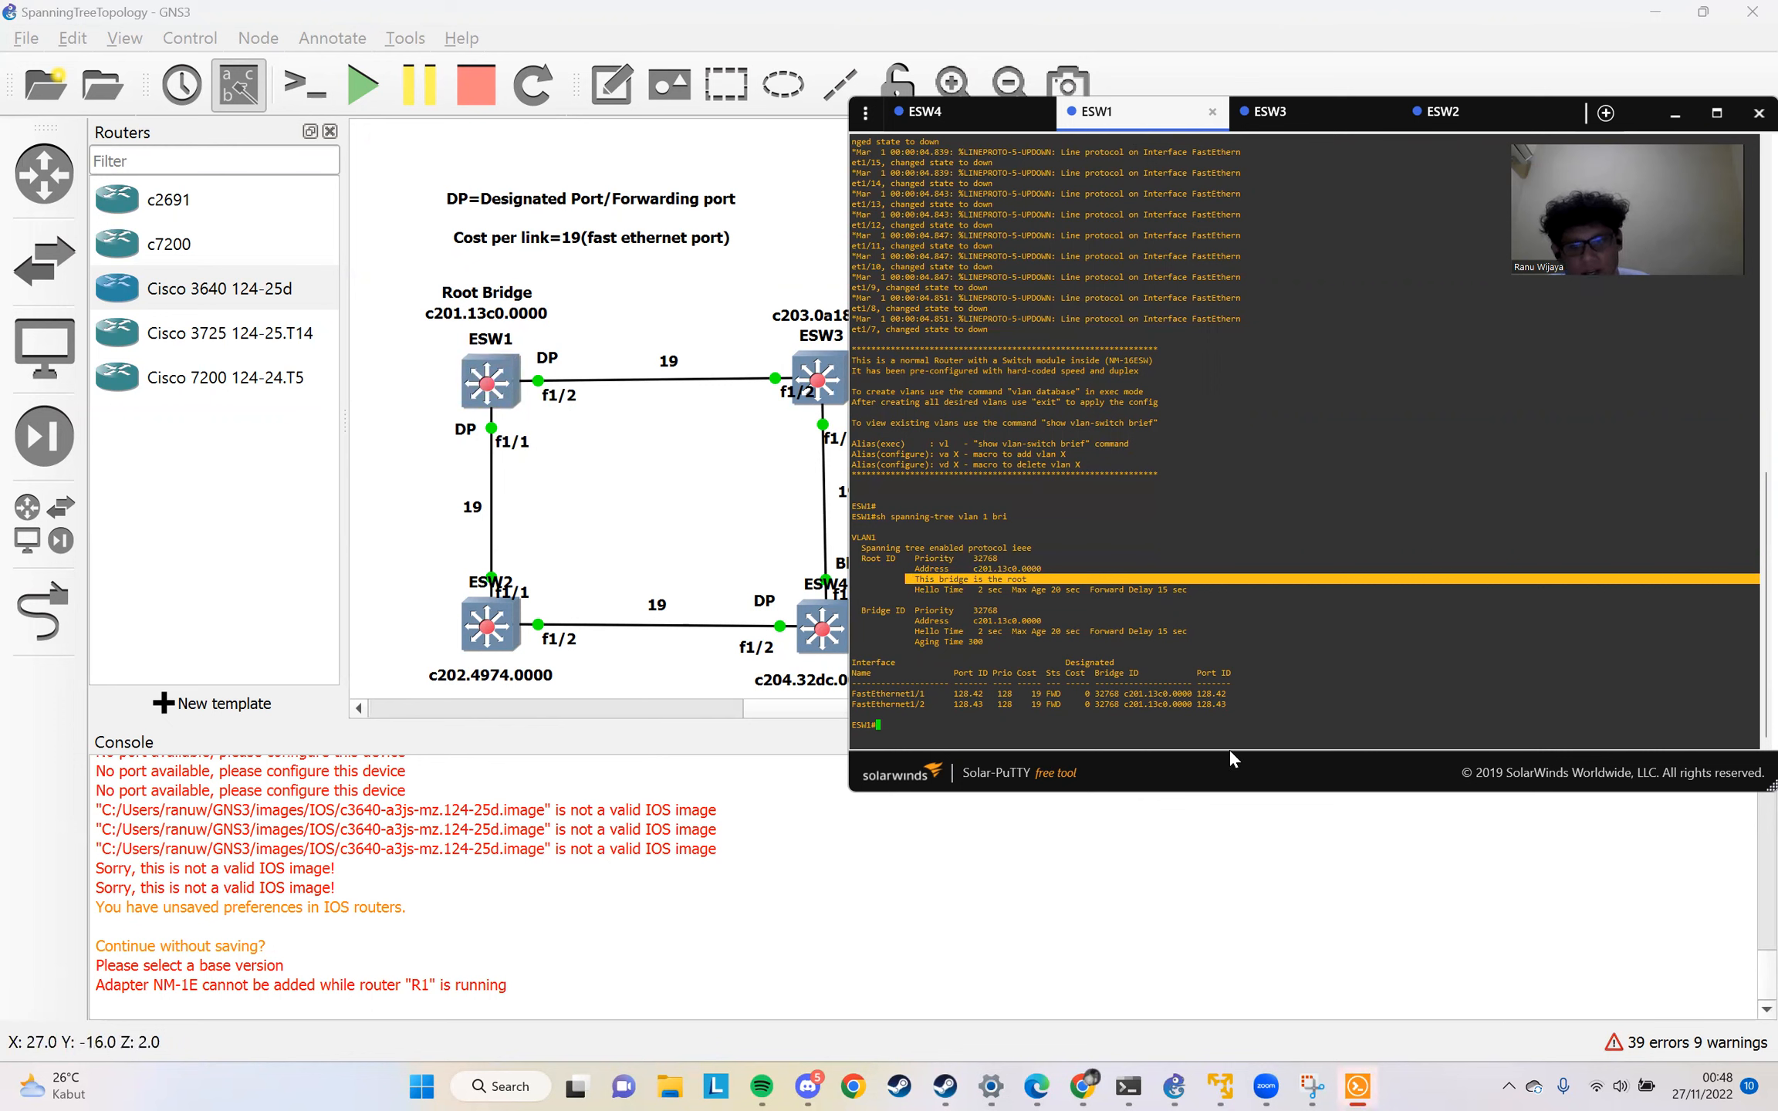
{"action": "left_click", "coordinate": [1144, 647]}
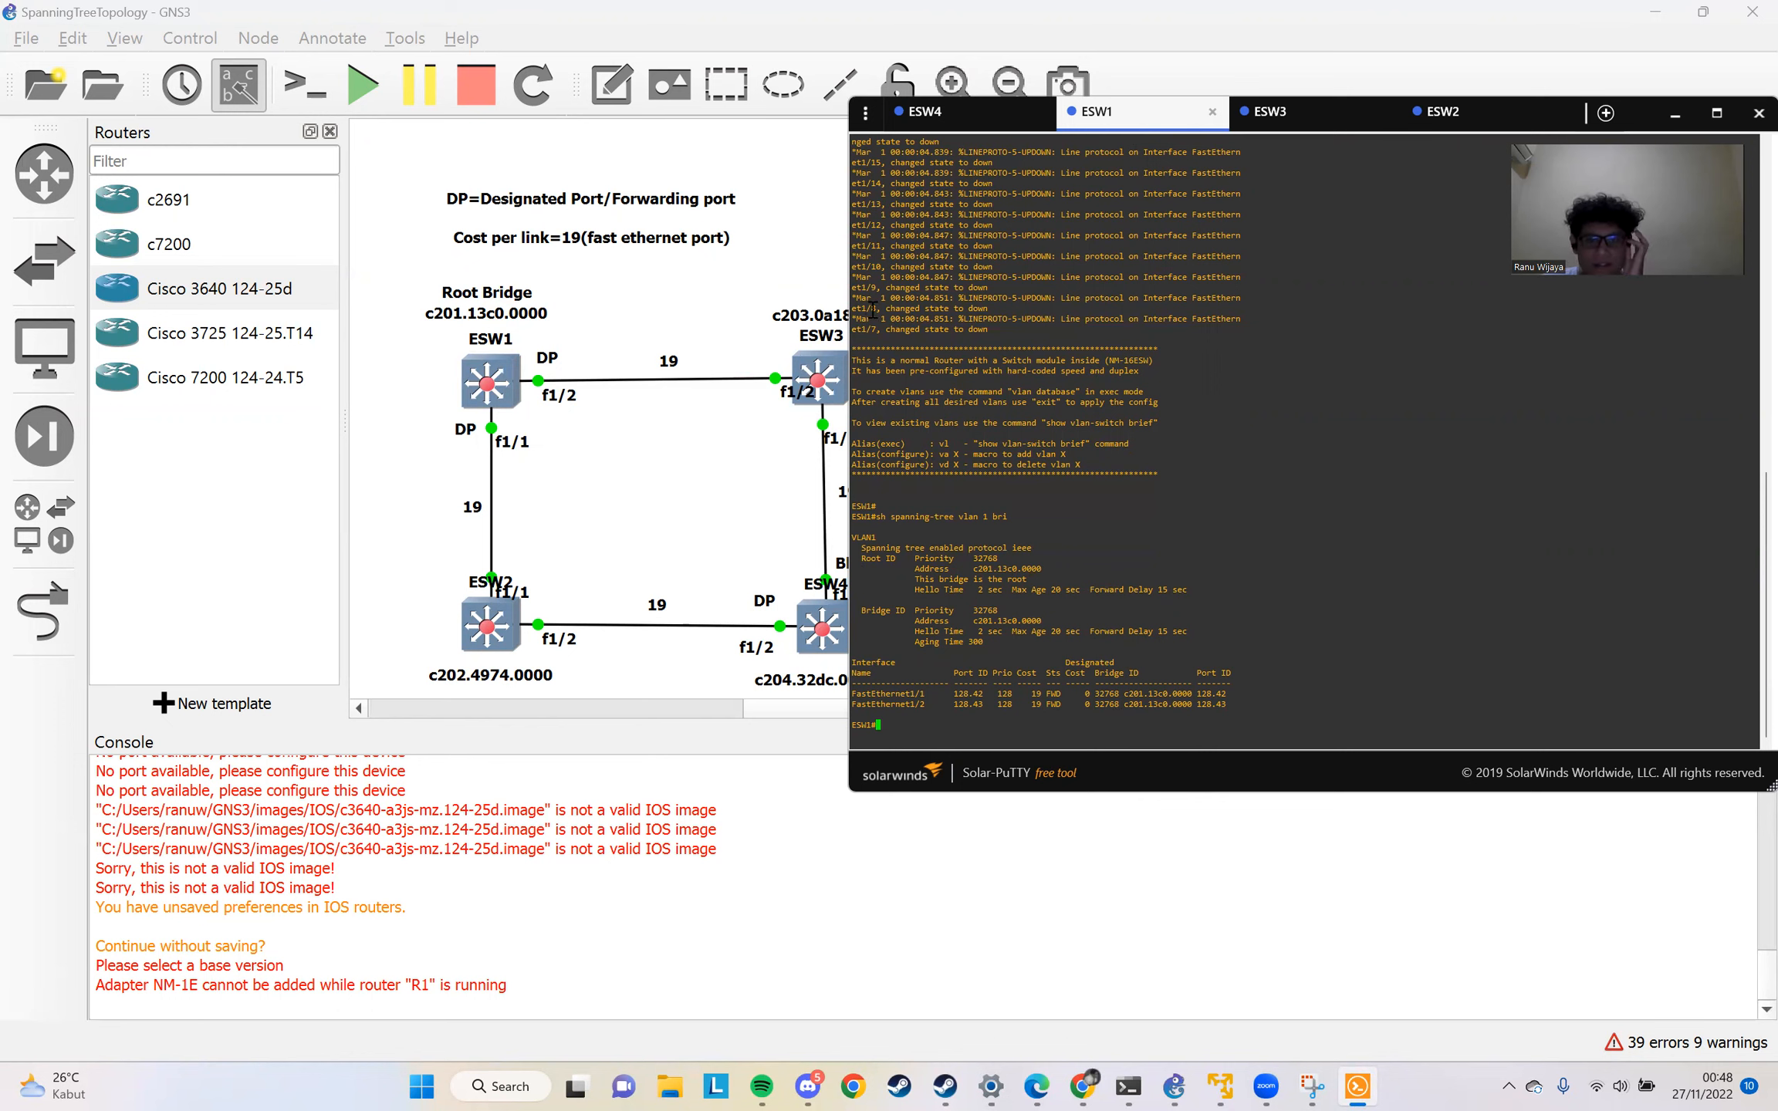
Return to the ESW4 console and highlight the FastEthernet1/1 and FastEthernet1/2 rows of its spanning tree output
{"action": "left_click", "coordinate": [948, 126]}
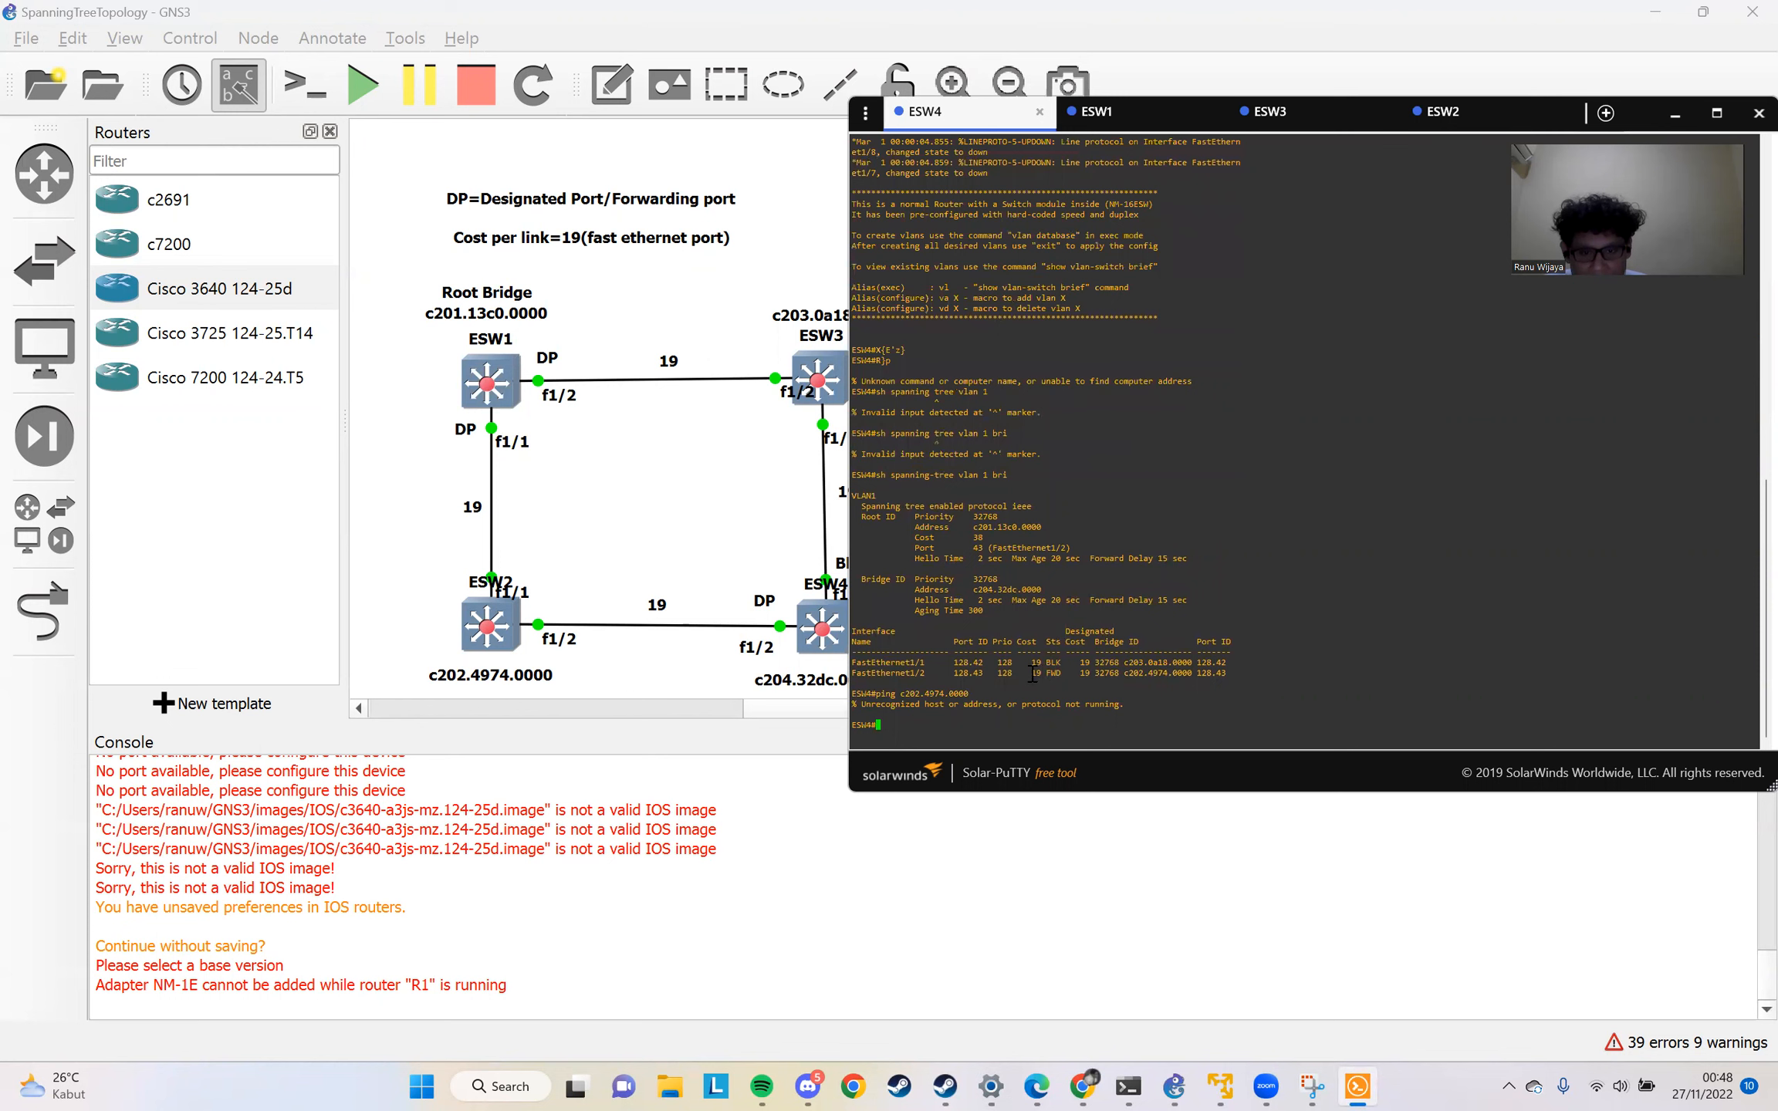
{"action": "left_click_drag", "start_coordinate": [994, 662], "coordinate": [1111, 657]}
{"action": "left_click_drag", "start_coordinate": [901, 663], "coordinate": [1084, 672]}
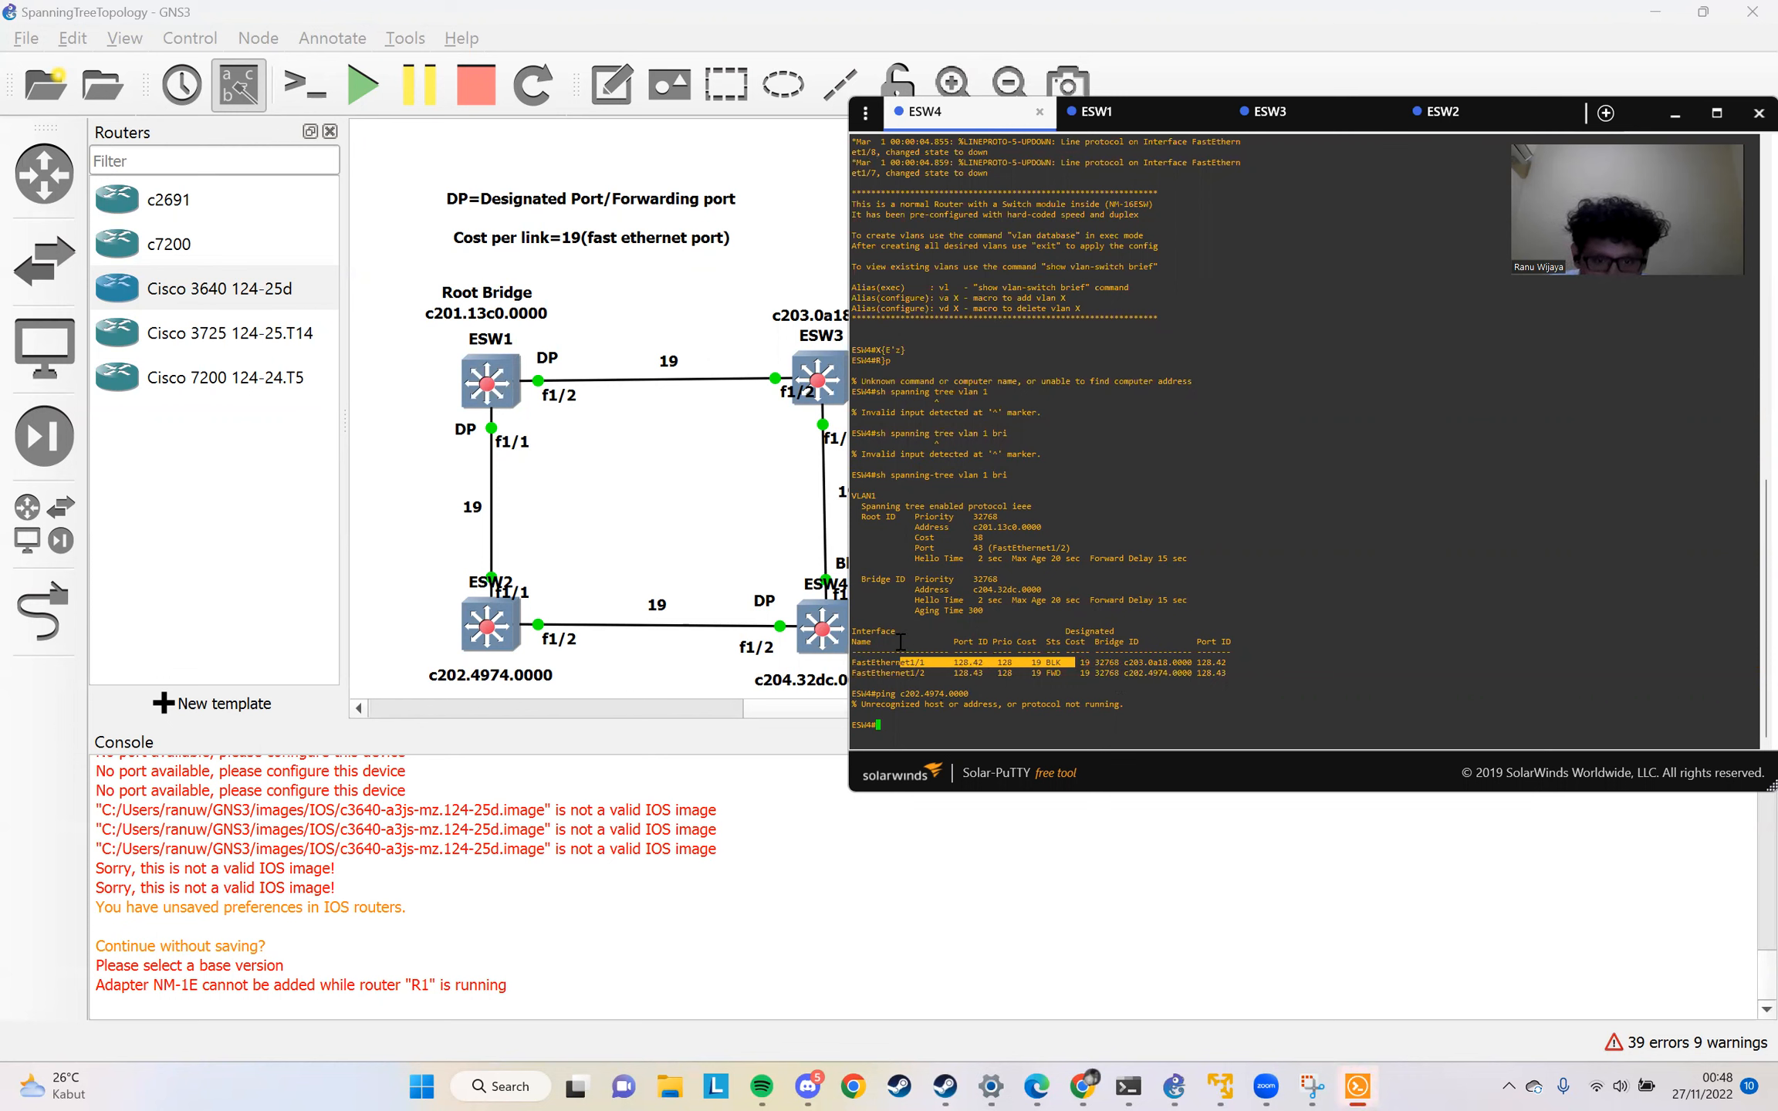
{"action": "left_click_drag", "start_coordinate": [916, 673], "coordinate": [1042, 676]}
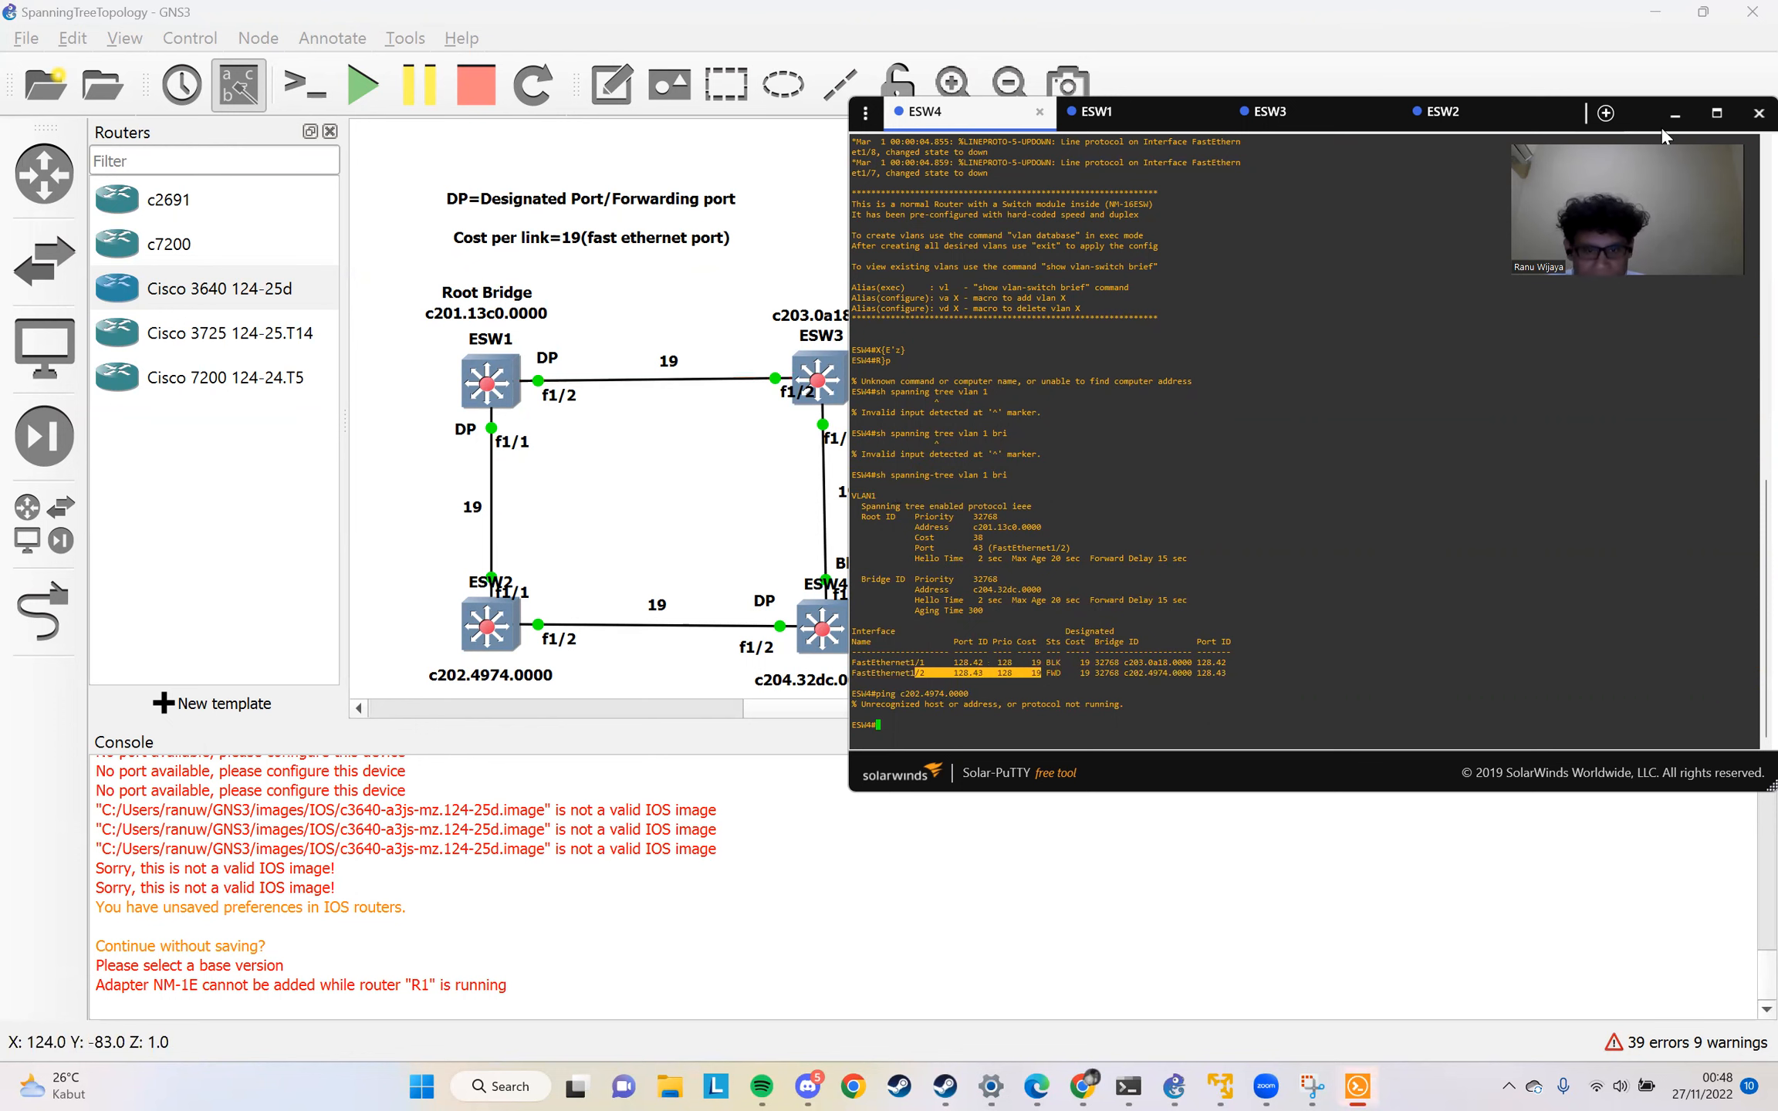
Bring the SpanningTreeTopology diagram to the front and examine the node details of switch ESW1
{"action": "left_click", "coordinate": [737, 571]}
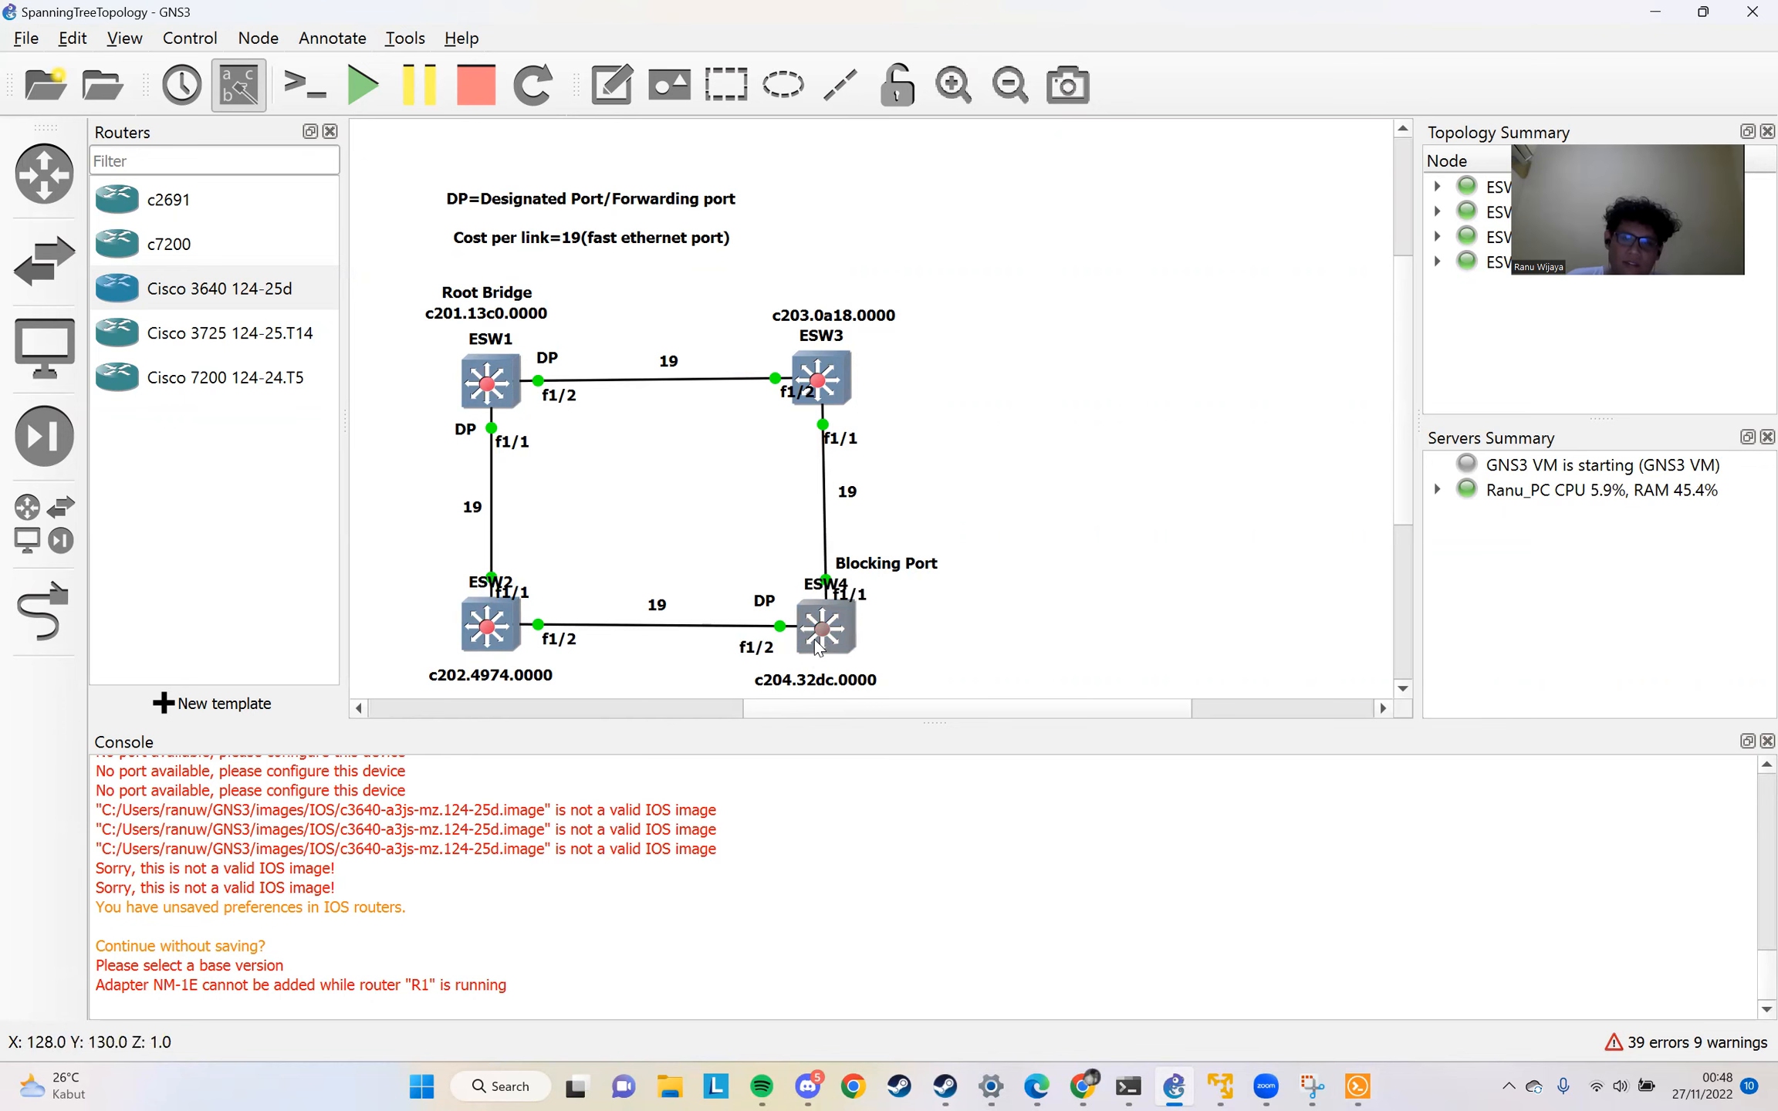
{"action": "mouse_move", "coordinate": [487, 380]}
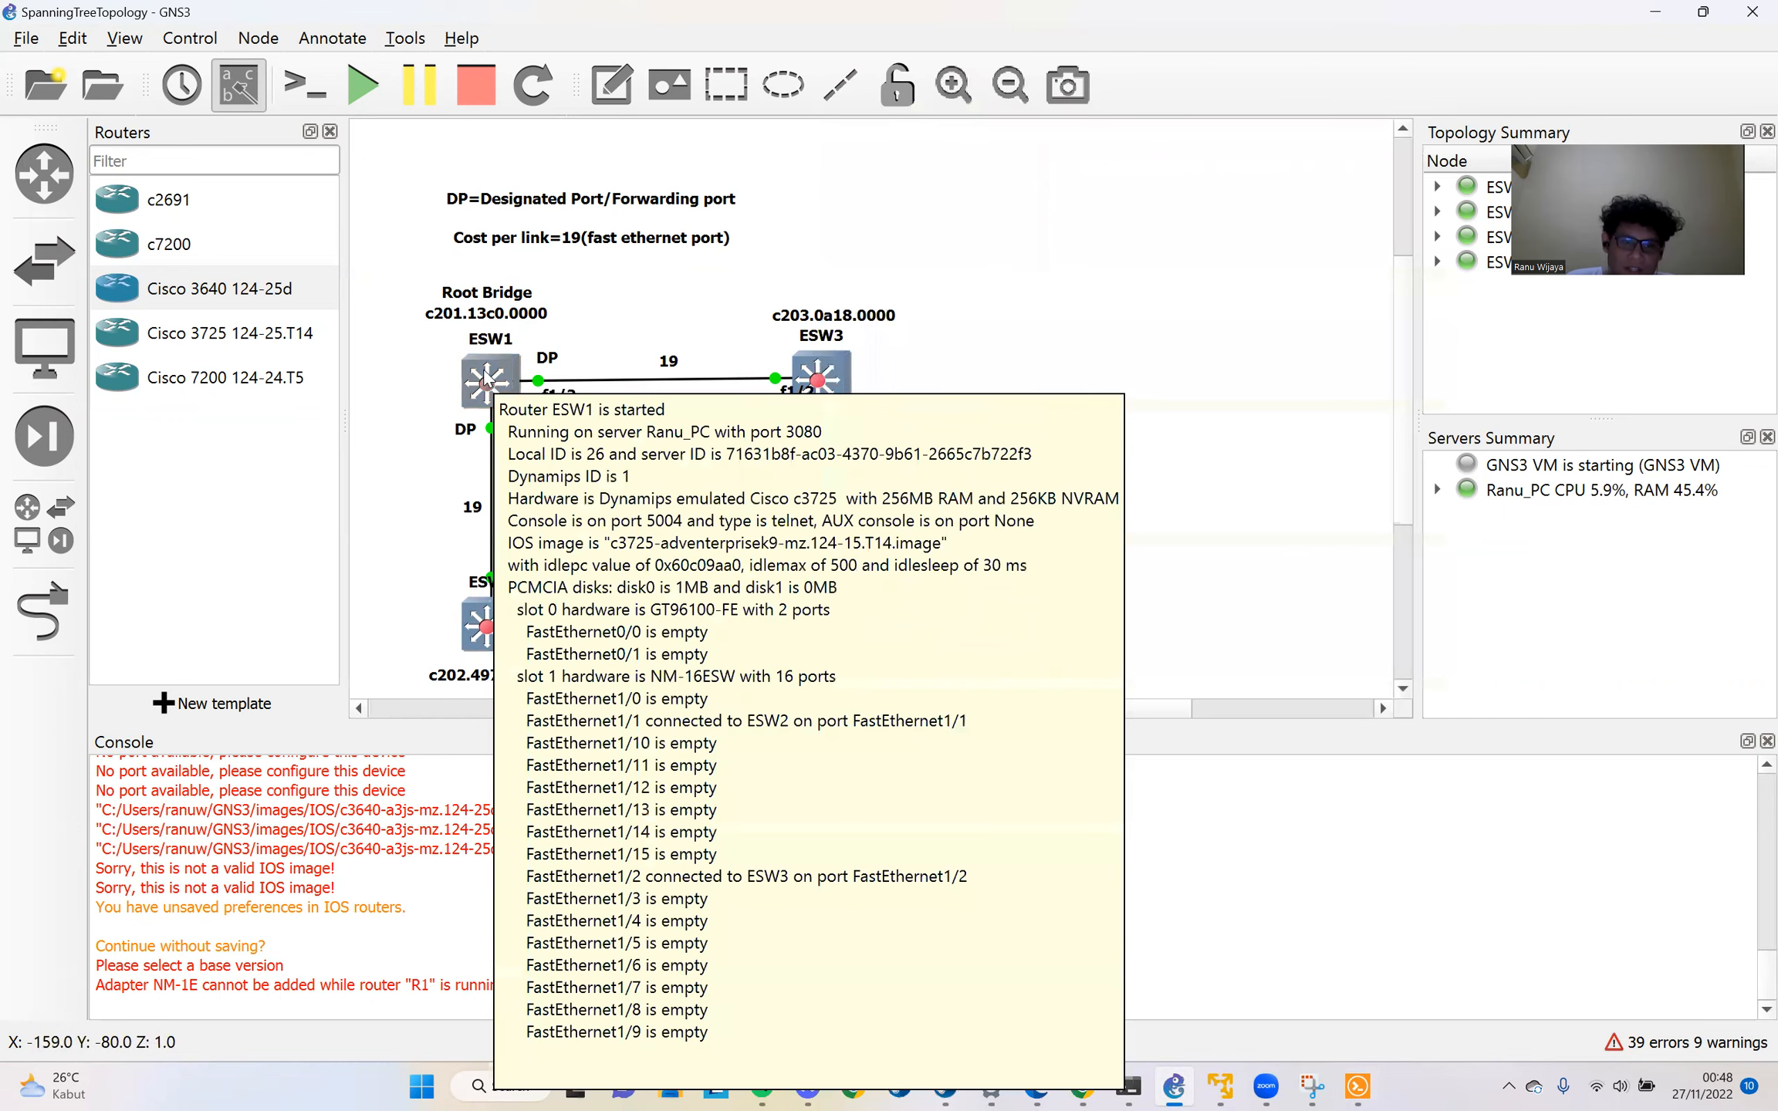